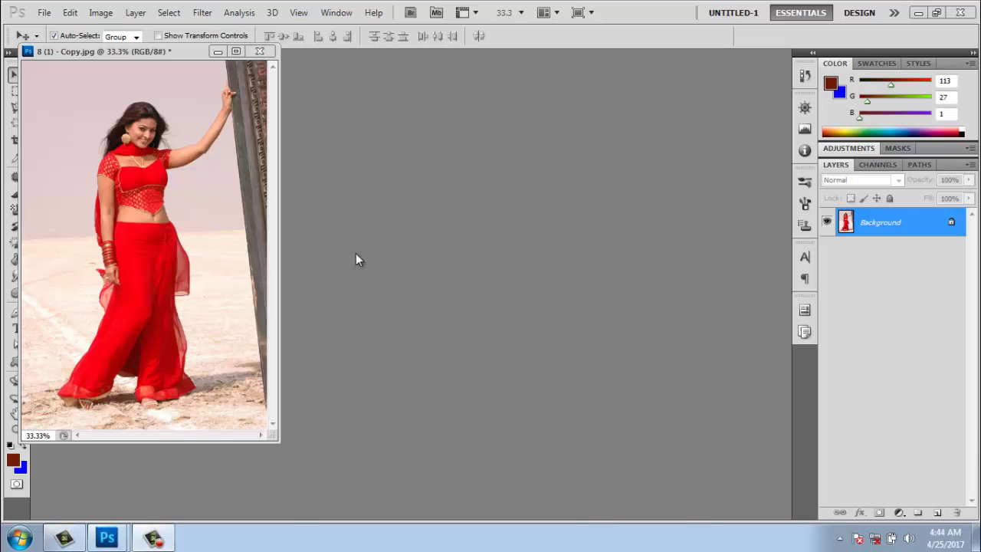
Step: Preview Brightness/Contrast by raising brightness, easing it back, and raising contrast
{"action": "left_click", "coordinate": [98, 12]}
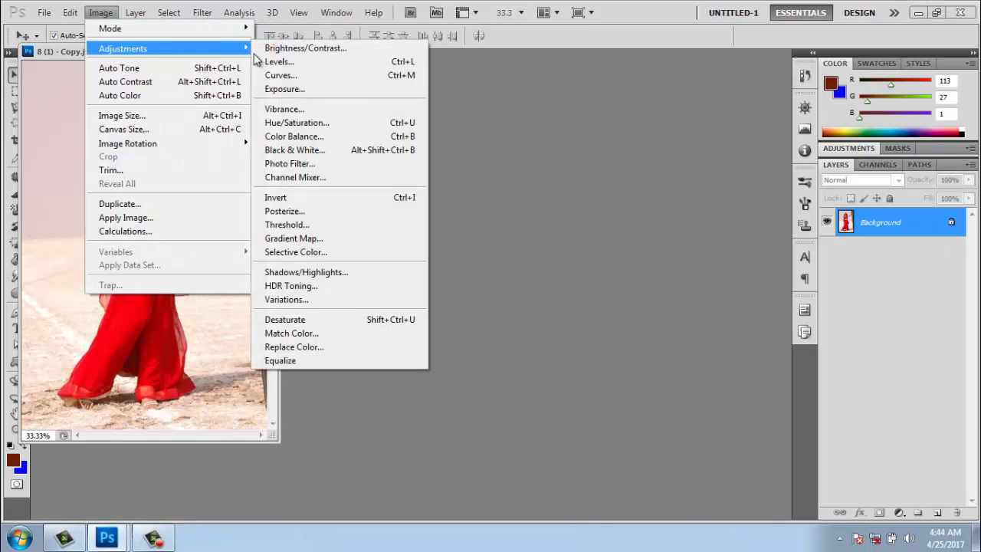
{"action": "mouse_move", "coordinate": [123, 48]}
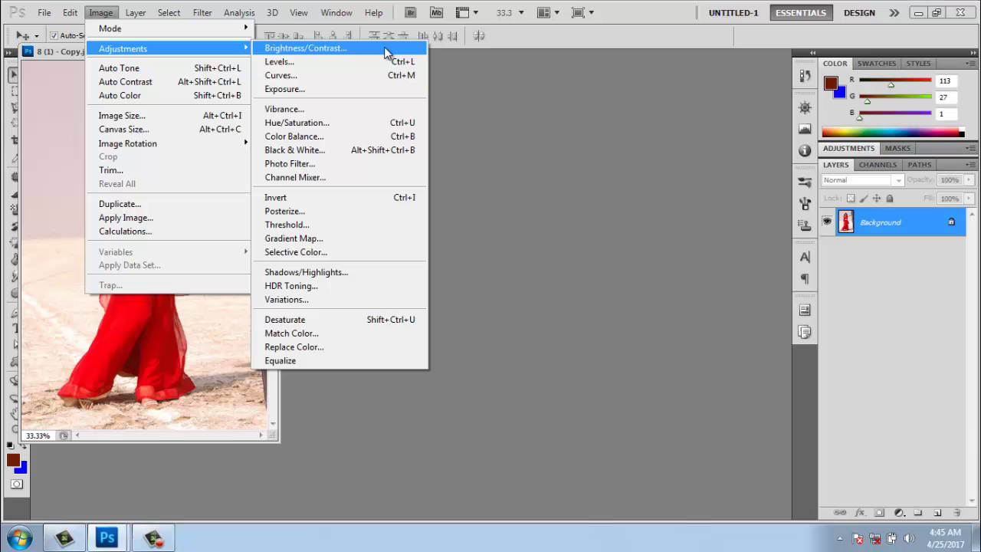
{"action": "left_click", "coordinate": [387, 51]}
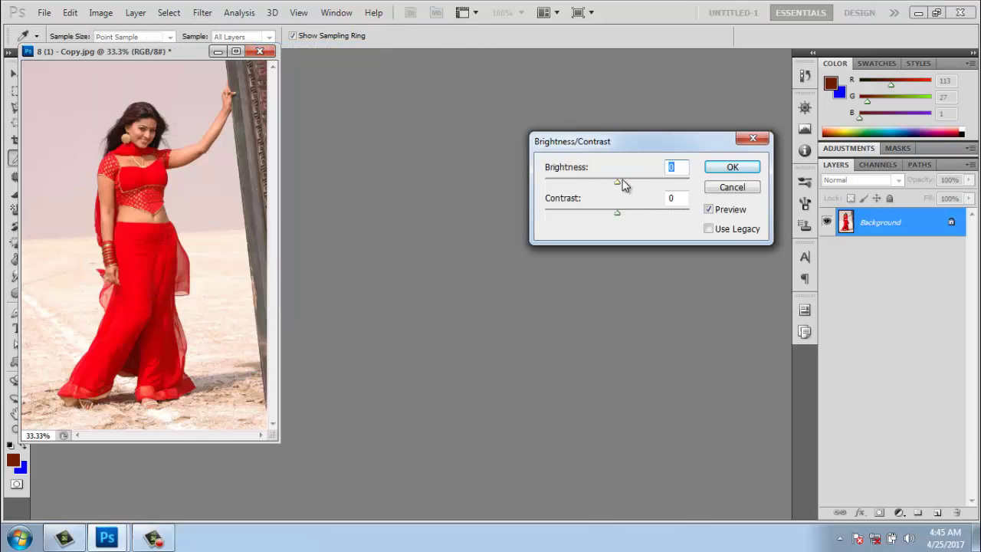
{"action": "left_click_drag", "start_coordinate": [615, 184], "coordinate": [689, 184]}
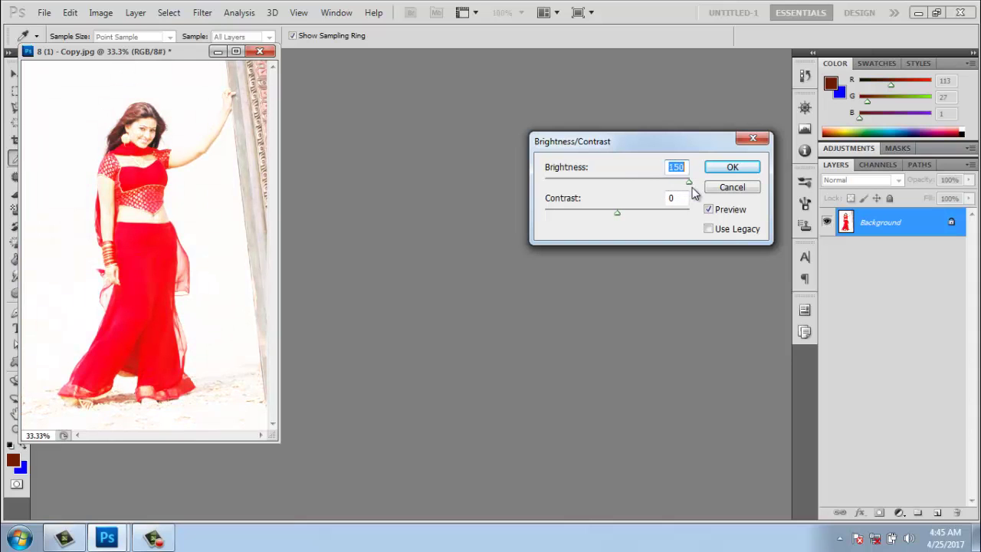
{"action": "mouse_move", "coordinate": [689, 184]}
{"action": "left_mouse_down"}
{"action": "mouse_move", "coordinate": [602, 184]}
{"action": "mouse_move", "coordinate": [630, 188]}
{"action": "left_mouse_up"}
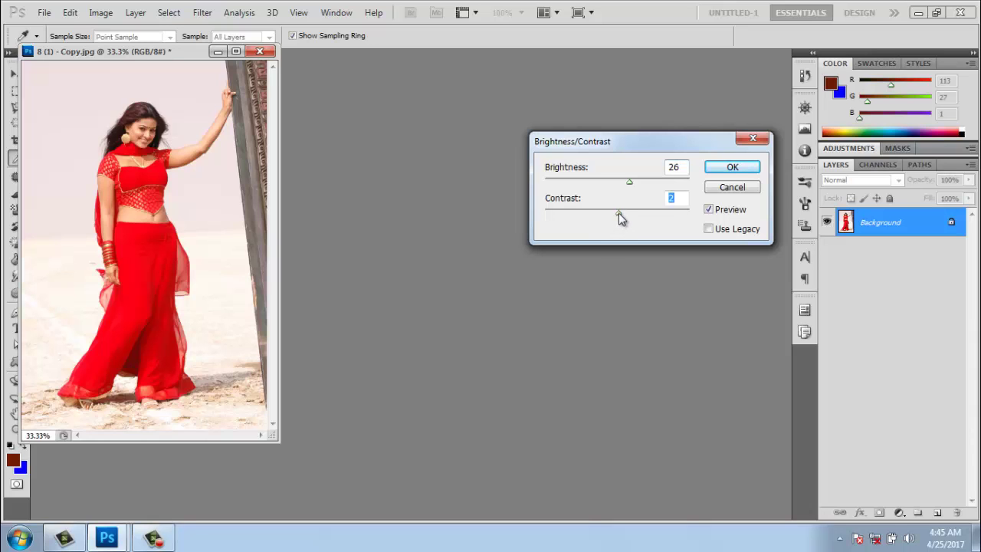
{"action": "mouse_move", "coordinate": [617, 216]}
{"action": "left_mouse_down"}
{"action": "mouse_move", "coordinate": [696, 220]}
{"action": "mouse_move", "coordinate": [646, 209]}
{"action": "mouse_move", "coordinate": [680, 212]}
{"action": "left_mouse_up"}
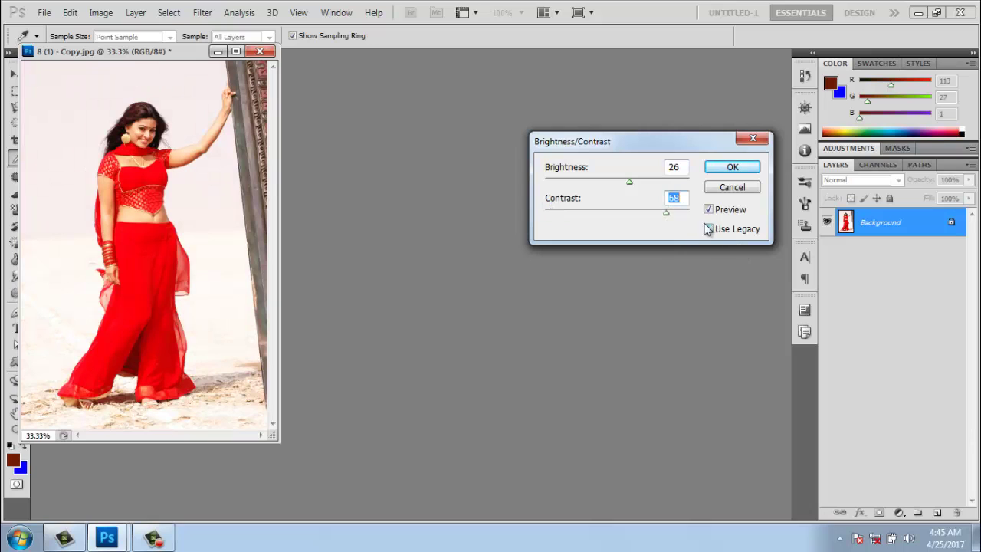
Step: Try extreme brightness and contrast in Use Legacy mode, then discard the Brightness/Contrast changes
{"action": "left_click", "coordinate": [708, 229]}
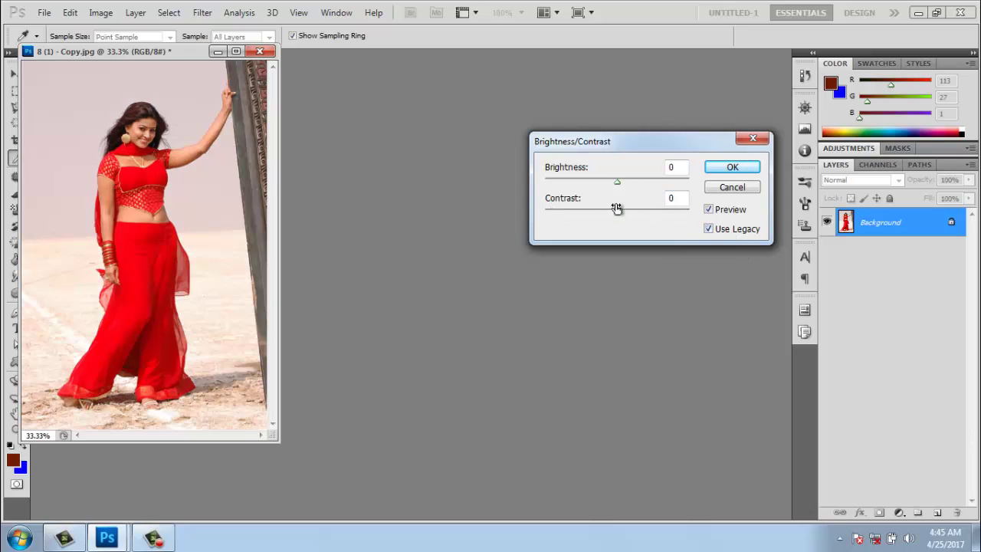
{"action": "left_click_drag", "start_coordinate": [618, 182], "coordinate": [690, 192]}
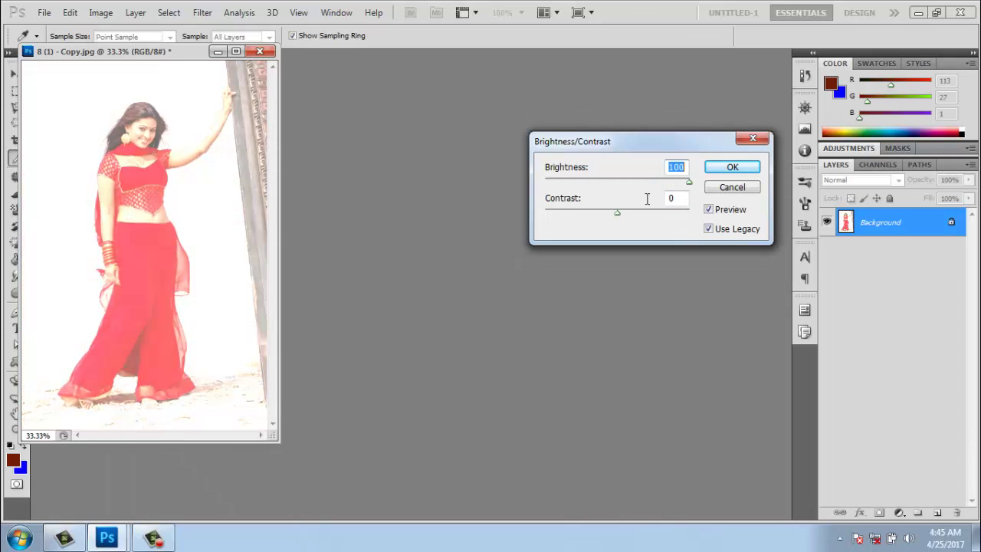
{"action": "left_click_drag", "start_coordinate": [618, 214], "coordinate": [541, 215]}
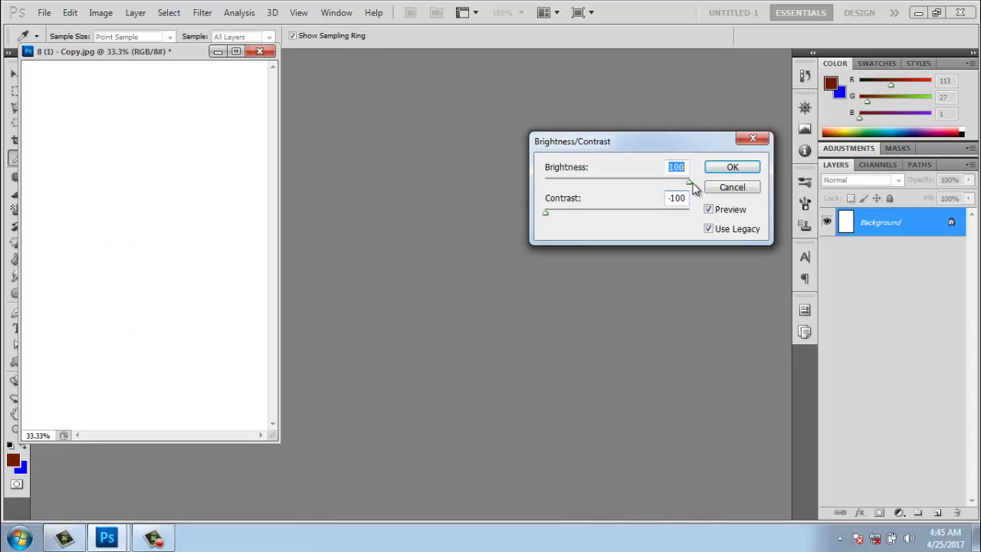
{"action": "left_click_drag", "start_coordinate": [694, 189], "coordinate": [518, 184]}
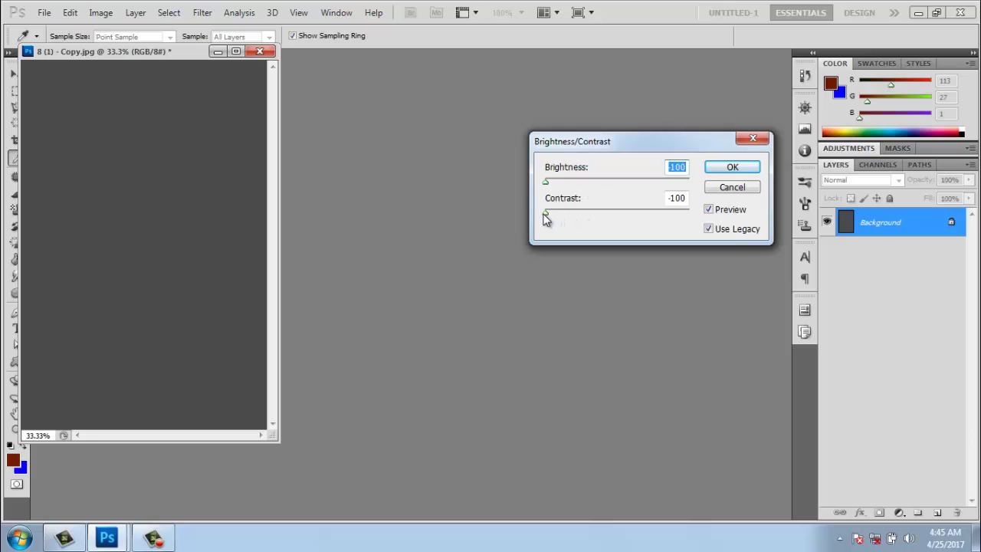
{"action": "mouse_move", "coordinate": [543, 216]}
{"action": "left_mouse_down"}
{"action": "mouse_move", "coordinate": [634, 215]}
{"action": "mouse_move", "coordinate": [607, 212]}
{"action": "left_mouse_up"}
{"action": "mouse_move", "coordinate": [562, 182]}
{"action": "left_mouse_down"}
{"action": "mouse_move", "coordinate": [603, 183]}
{"action": "mouse_move", "coordinate": [607, 201]}
{"action": "left_mouse_up"}
{"action": "left_click", "coordinate": [731, 188]}
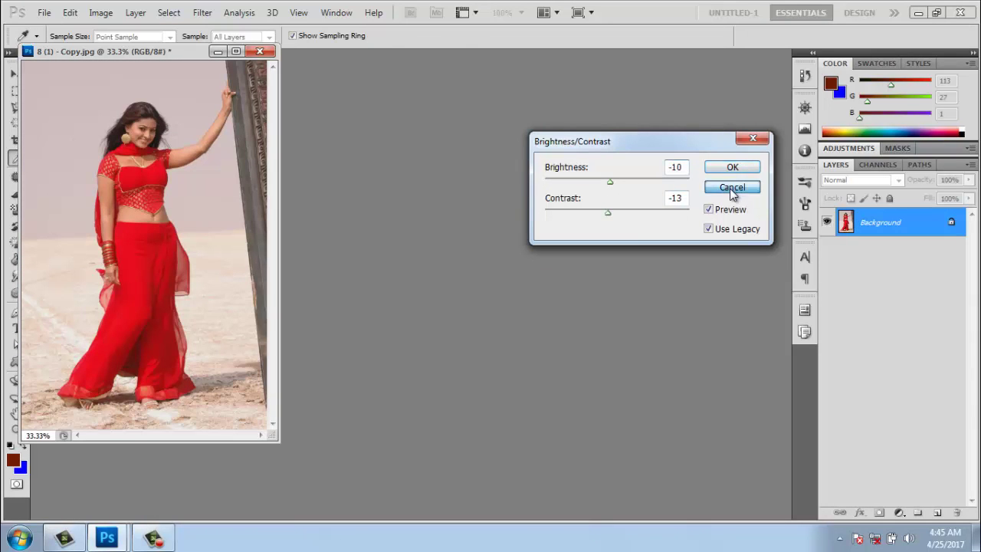
{"action": "key", "text": "v"}
Step: Preview Levels output black and white changes on the RGB composite and Red channel
{"action": "left_click", "coordinate": [104, 14]}
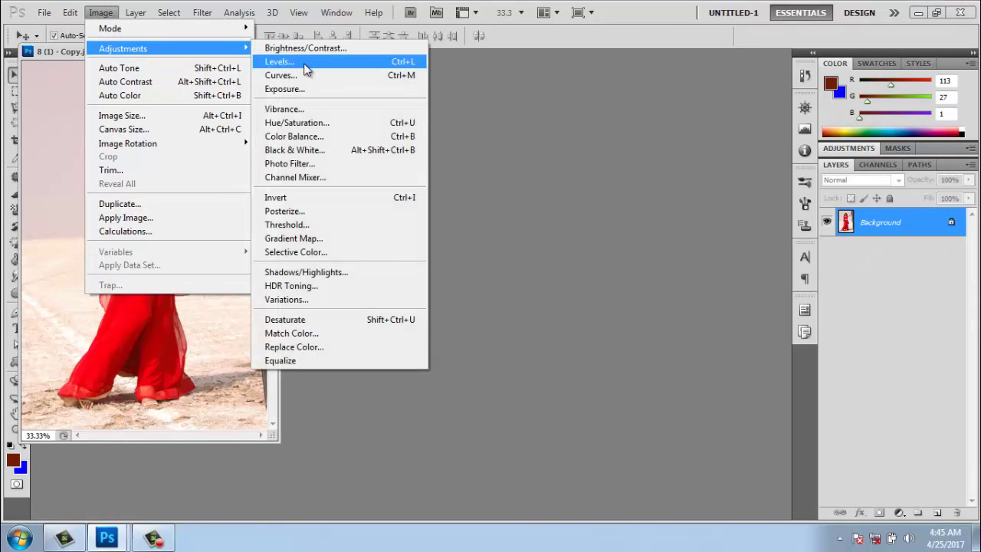
{"action": "left_click", "coordinate": [279, 62]}
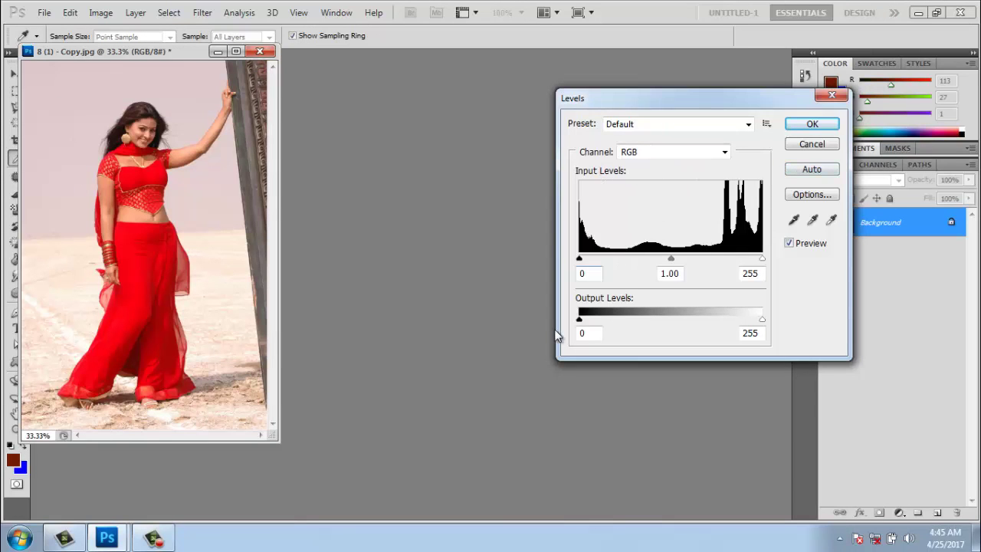
{"action": "mouse_move", "coordinate": [579, 321]}
{"action": "left_mouse_down"}
{"action": "mouse_move", "coordinate": [758, 320]}
{"action": "mouse_move", "coordinate": [579, 319]}
{"action": "left_mouse_up"}
{"action": "left_click_drag", "start_coordinate": [761, 320], "coordinate": [762, 320]}
{"action": "left_click", "coordinate": [663, 152]}
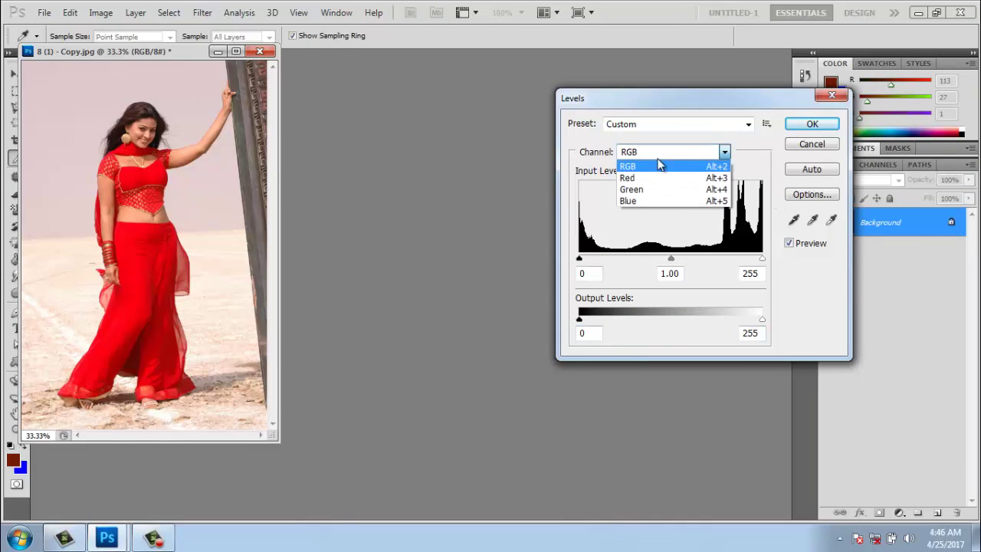
{"action": "left_click", "coordinate": [644, 184]}
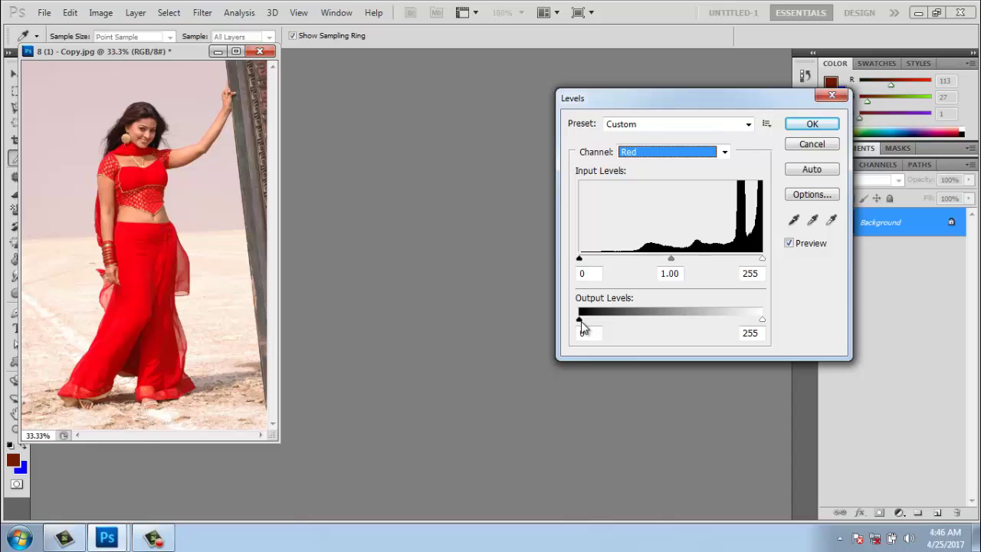
{"action": "mouse_move", "coordinate": [580, 320]}
{"action": "left_mouse_down"}
{"action": "mouse_move", "coordinate": [704, 320]}
{"action": "mouse_move", "coordinate": [580, 320]}
{"action": "left_mouse_up"}
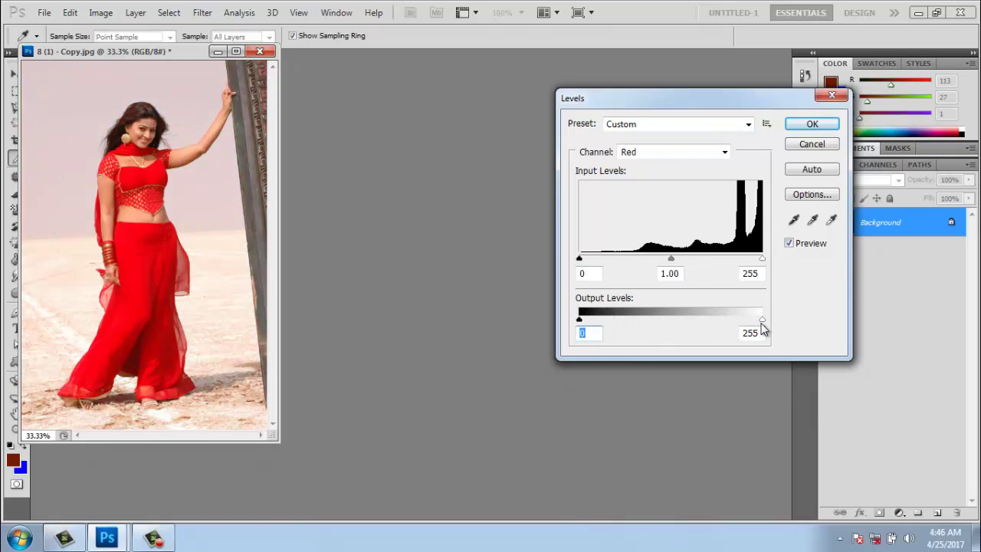
{"action": "mouse_move", "coordinate": [763, 320]}
{"action": "left_mouse_down"}
{"action": "mouse_move", "coordinate": [663, 322]}
{"action": "mouse_move", "coordinate": [762, 320]}
{"action": "left_mouse_up"}
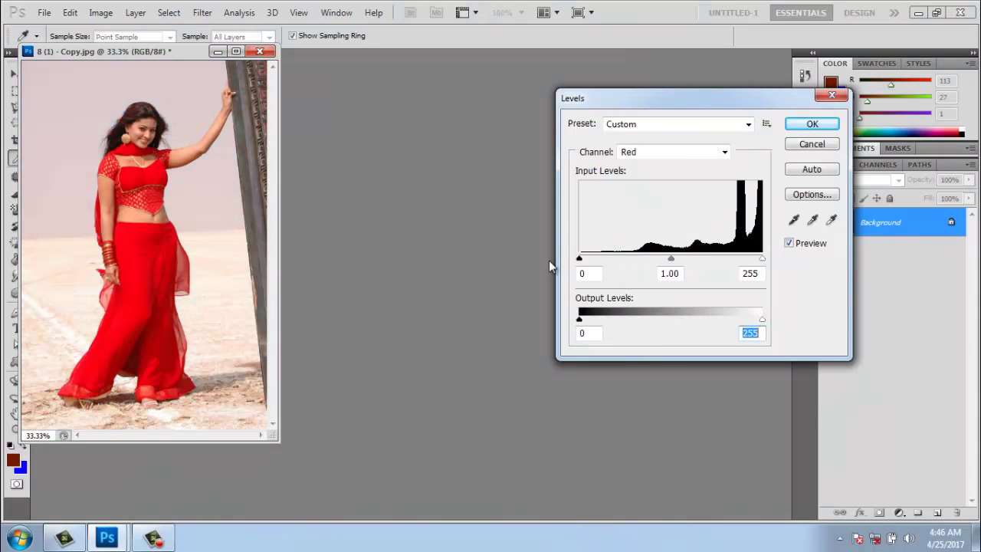
Step: Lift the Green channel's output black, cancel Levels, and bring up the Open dialog
{"action": "left_click", "coordinate": [700, 151]}
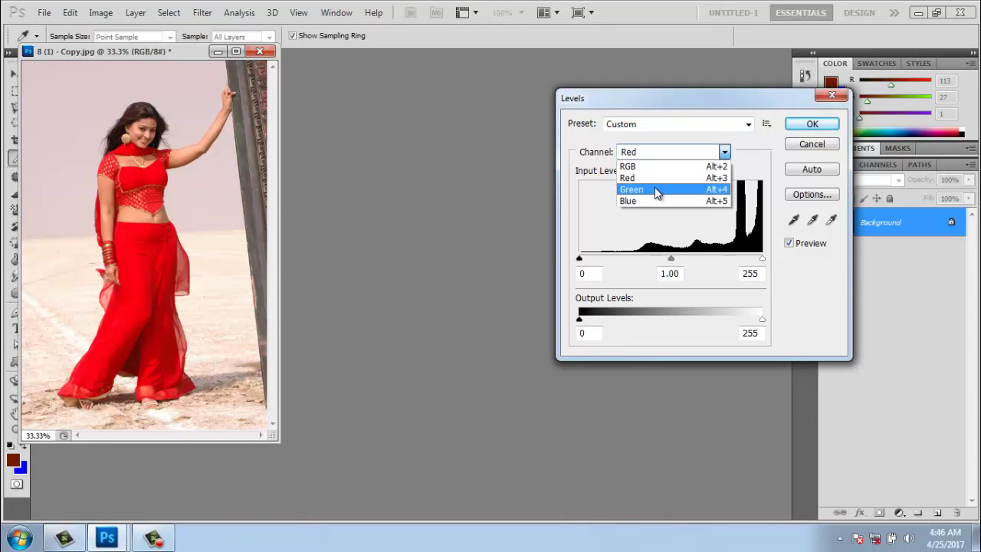
{"action": "left_click", "coordinate": [656, 189]}
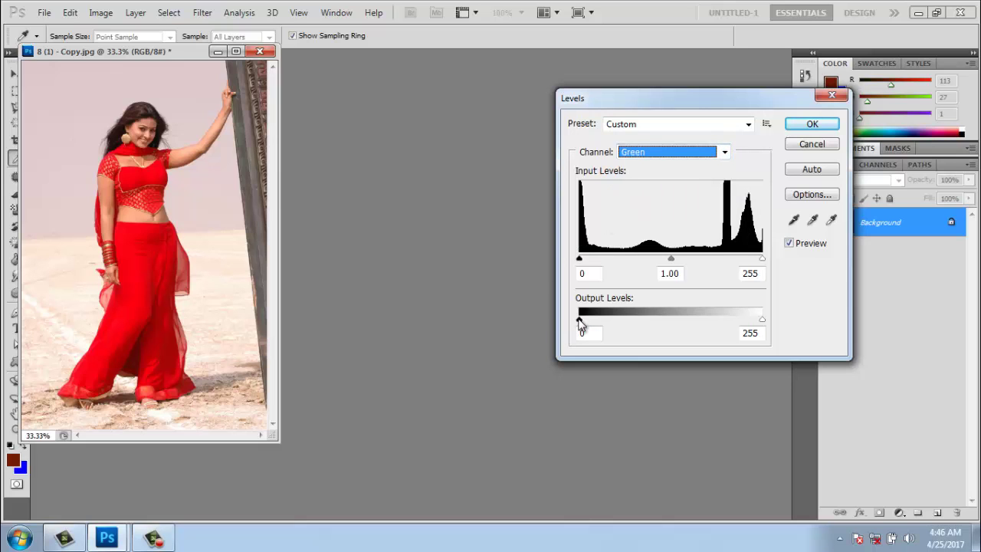
{"action": "mouse_move", "coordinate": [579, 320]}
{"action": "left_mouse_down"}
{"action": "mouse_move", "coordinate": [696, 319]}
{"action": "mouse_move", "coordinate": [583, 322]}
{"action": "left_mouse_up"}
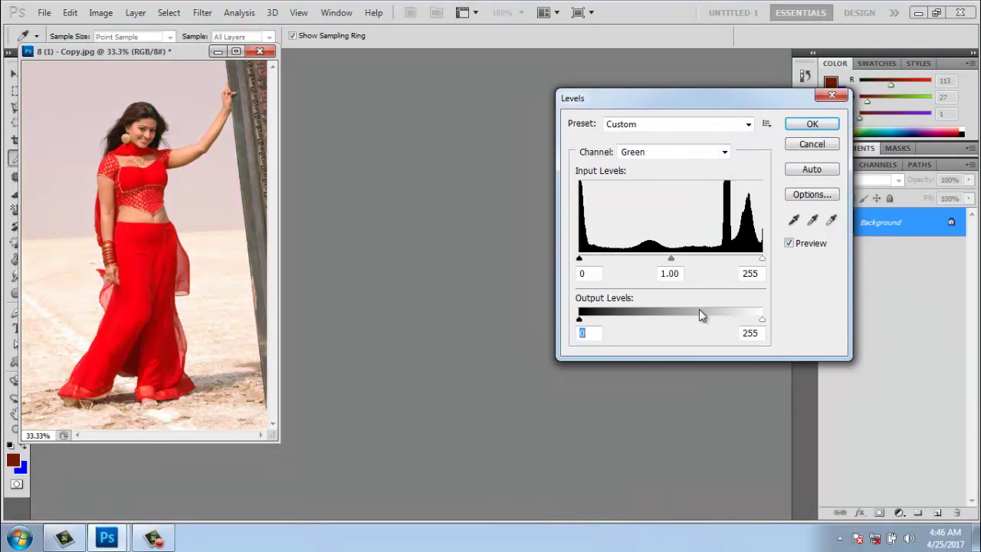
{"action": "left_click", "coordinate": [658, 157]}
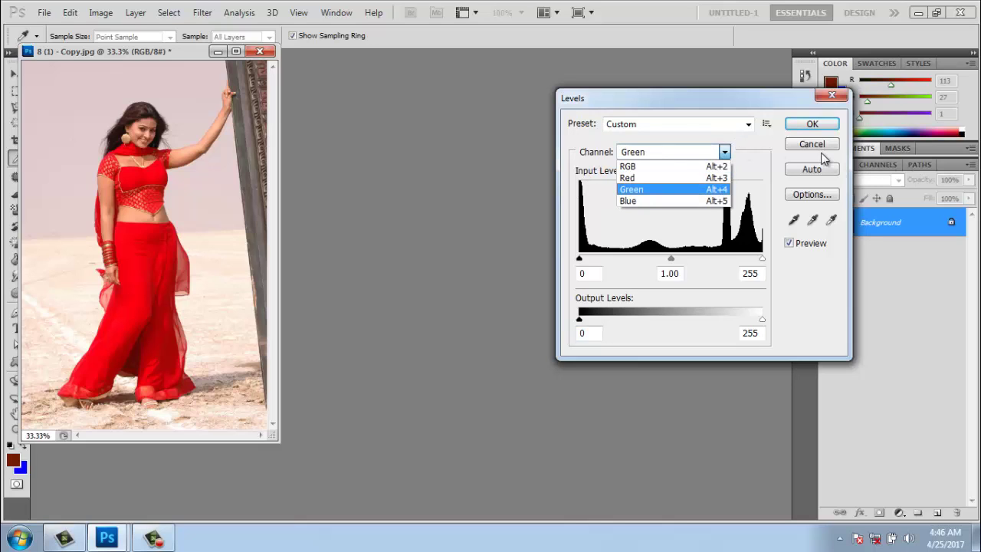
{"action": "left_click", "coordinate": [320, 185]}
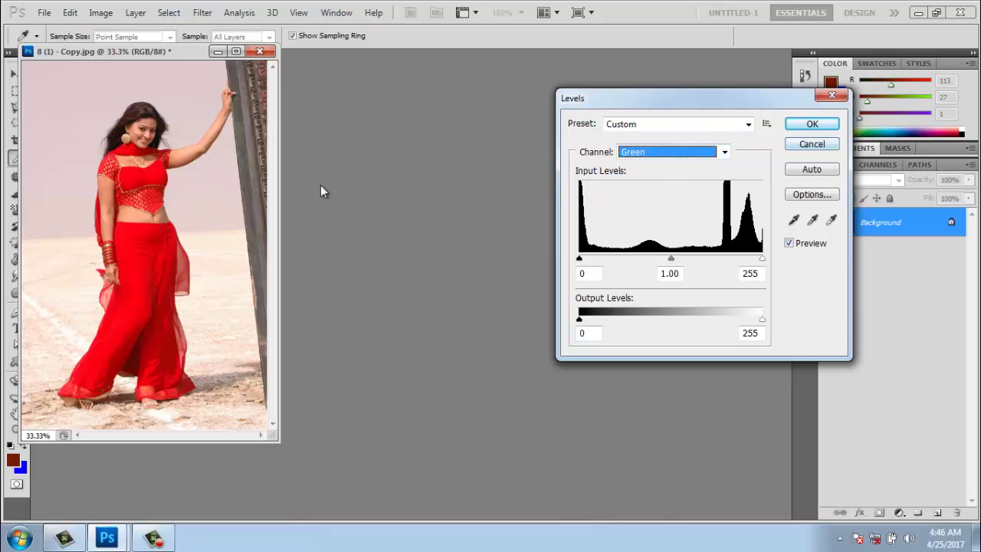
{"action": "left_click", "coordinate": [825, 150]}
{"action": "key", "text": "v"}
{"action": "key", "text": "ctrl+o"}
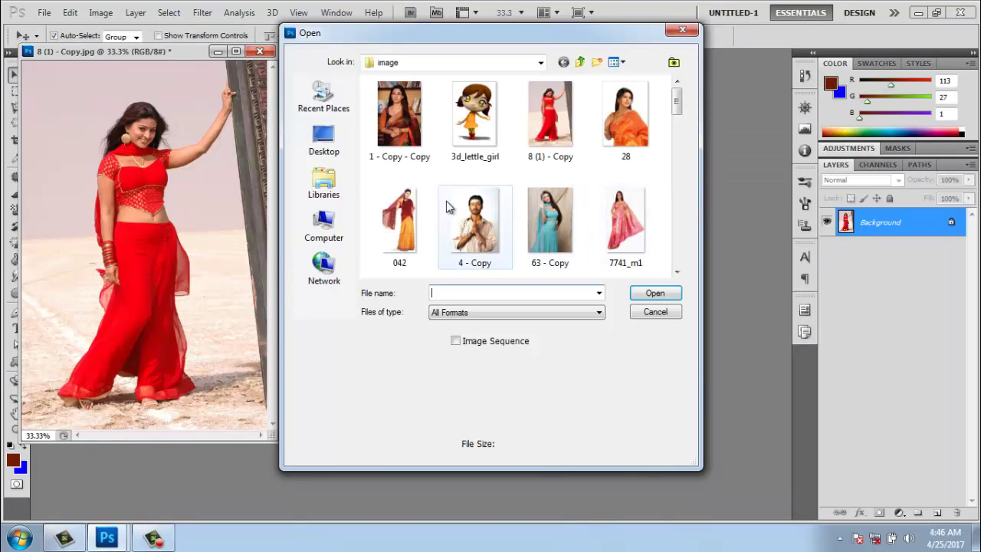
Step: Open the photo of the woman in white by the wooden door and fit it on screen
{"action": "left_click", "coordinate": [412, 142]}
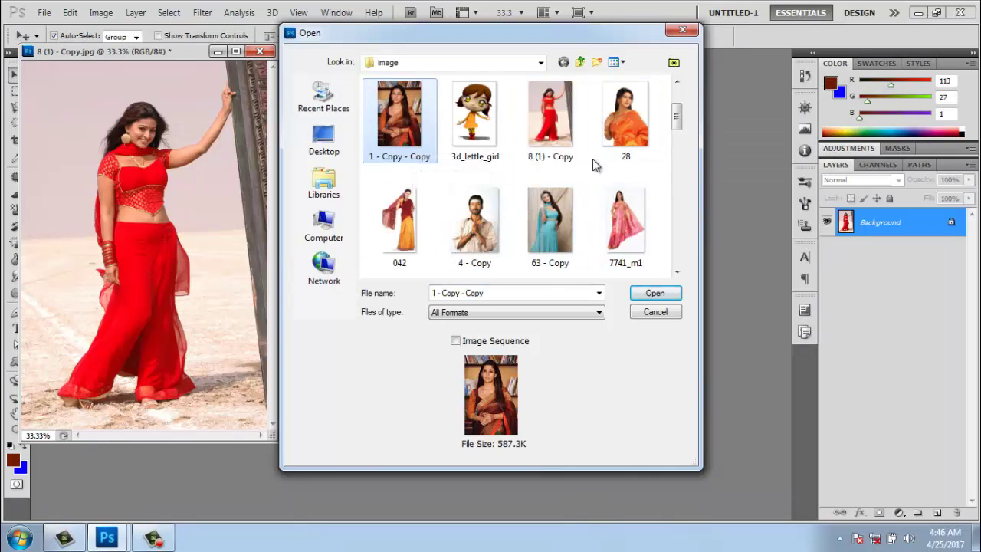
{"action": "scroll", "coordinate": [596, 165], "scroll_direction": "down", "scroll_amount": 5}
{"action": "scroll", "coordinate": [606, 176], "scroll_direction": "down", "scroll_amount": 5}
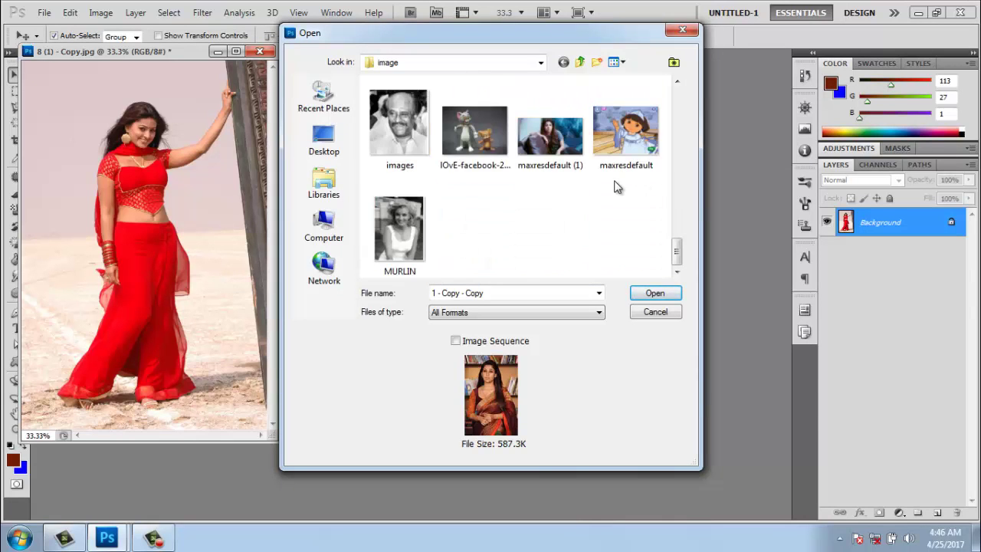
{"action": "scroll", "coordinate": [574, 191], "scroll_direction": "up", "scroll_amount": 2}
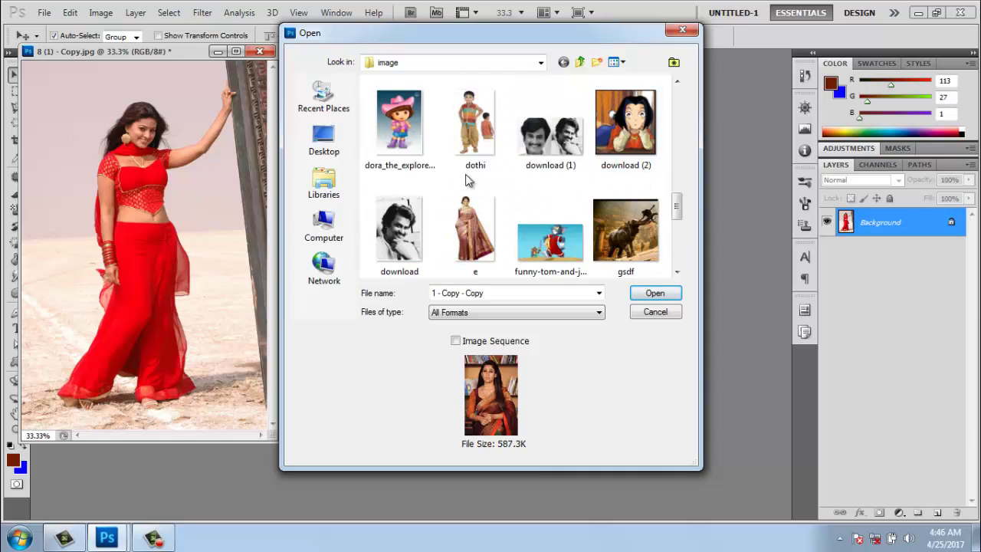
{"action": "scroll", "coordinate": [469, 180], "scroll_direction": "up", "scroll_amount": 3}
{"action": "scroll", "coordinate": [547, 177], "scroll_direction": "up", "scroll_amount": 3}
{"action": "left_click", "coordinate": [611, 151]}
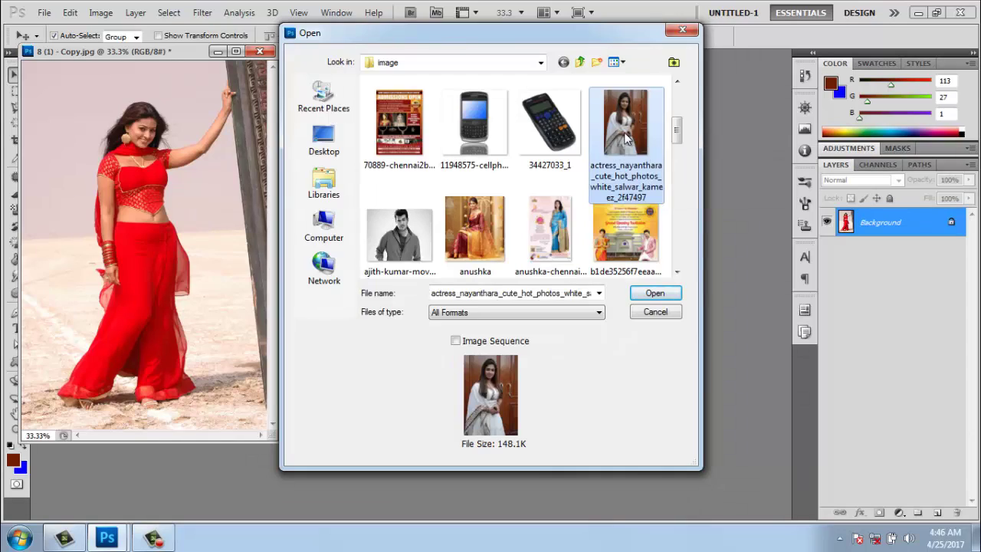
{"action": "double_click", "coordinate": [625, 138]}
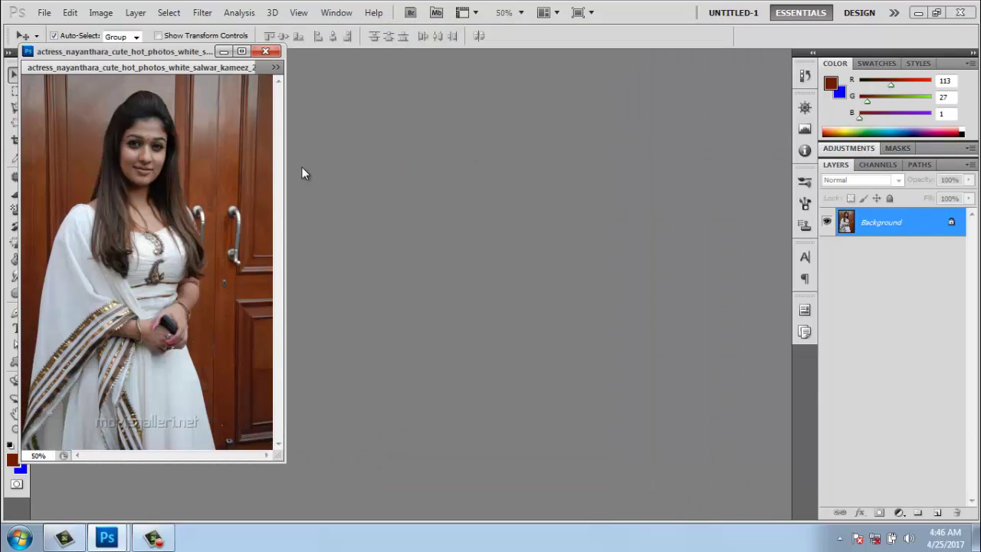
{"action": "key", "text": "ctrl+0"}
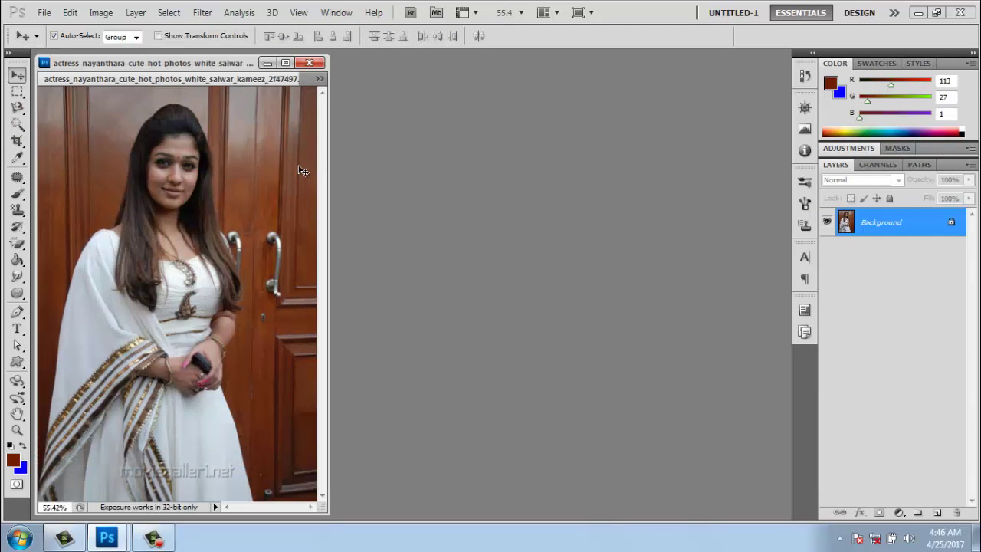
{"action": "left_click", "coordinate": [17, 107]}
Step: Trace the face and neck, copy them to Layer 1, and toggle the Background to check
{"action": "left_click", "coordinate": [163, 248]}
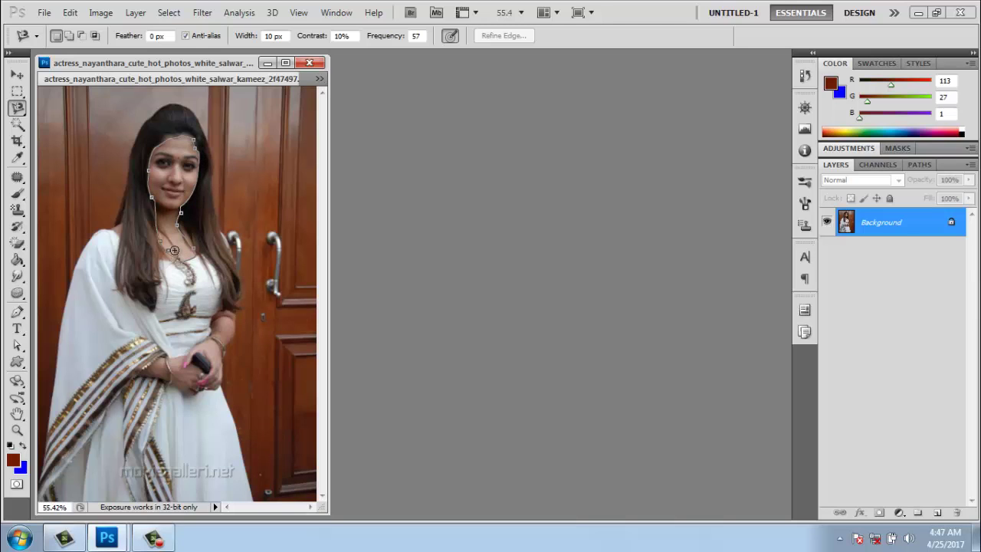
{"action": "double_click", "coordinate": [170, 255]}
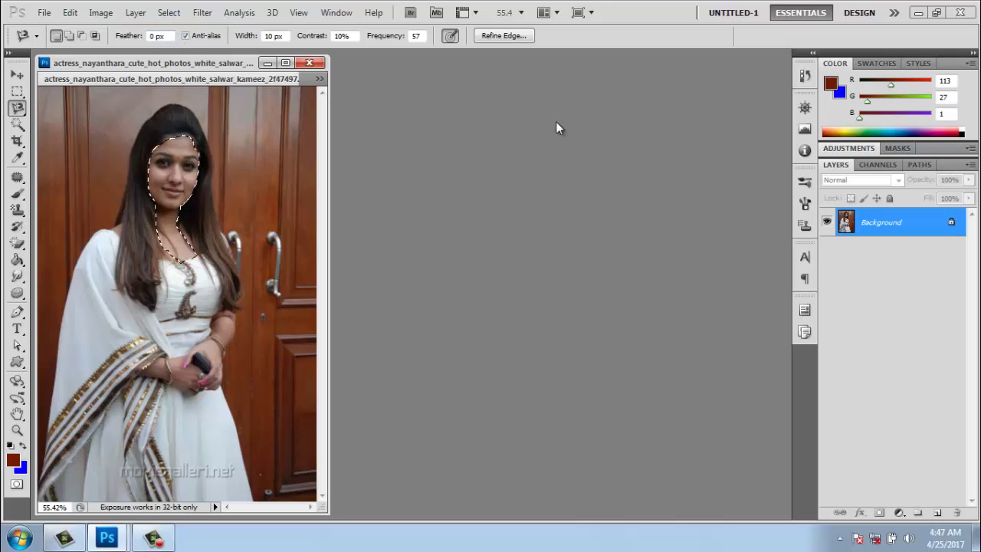
{"action": "key", "text": "ctrl+j"}
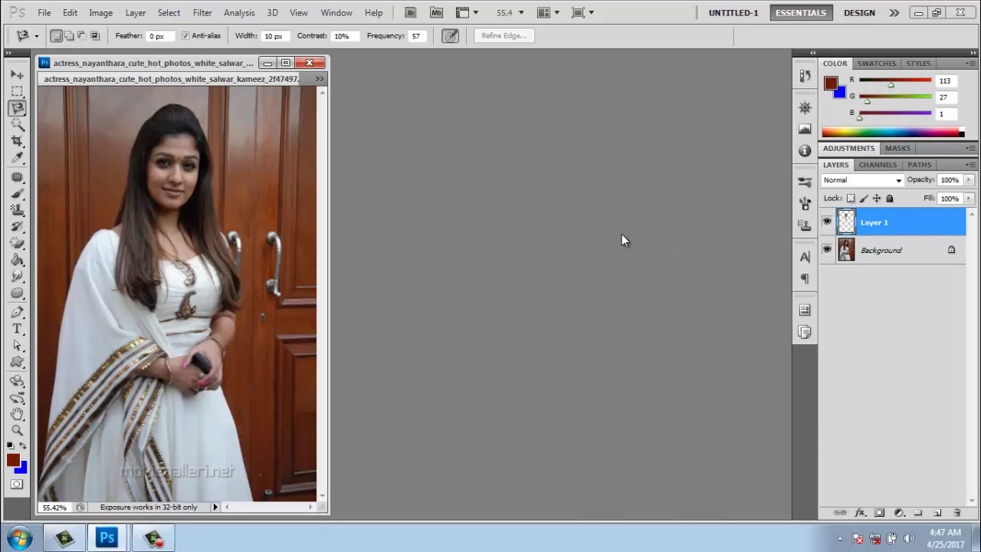
{"action": "left_click", "coordinate": [827, 250]}
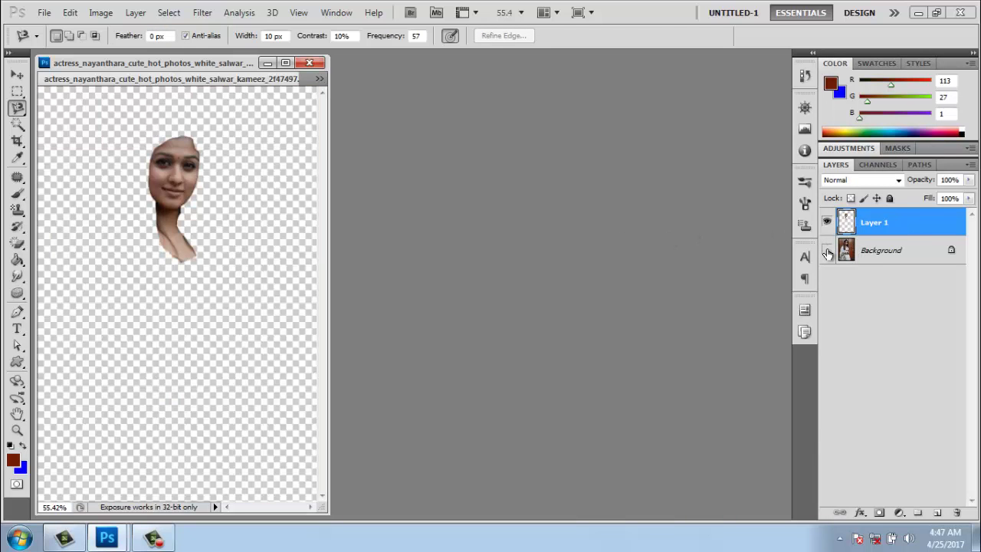
{"action": "left_click", "coordinate": [827, 250]}
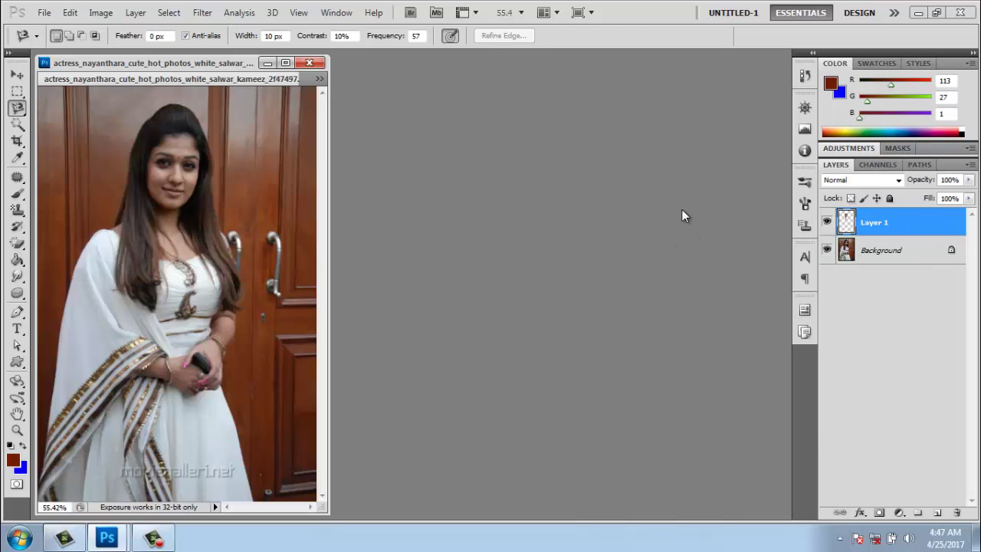
Step: Apply Levels to the face layer with the Red channel's output black raised to 41
{"action": "key", "text": "ctrl+l"}
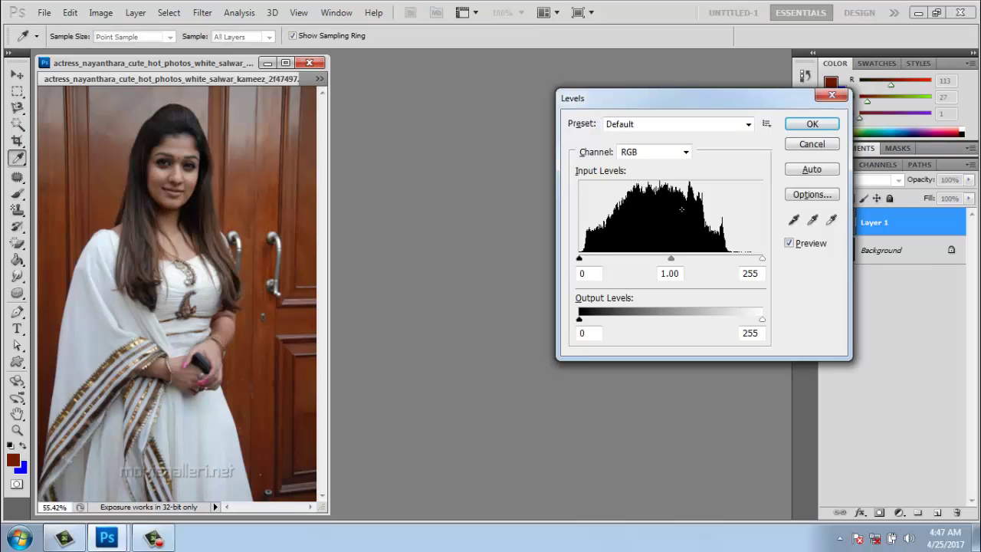
{"action": "key", "text": "ctrl+plus"}
{"action": "key", "text": "ctrl+plus"}
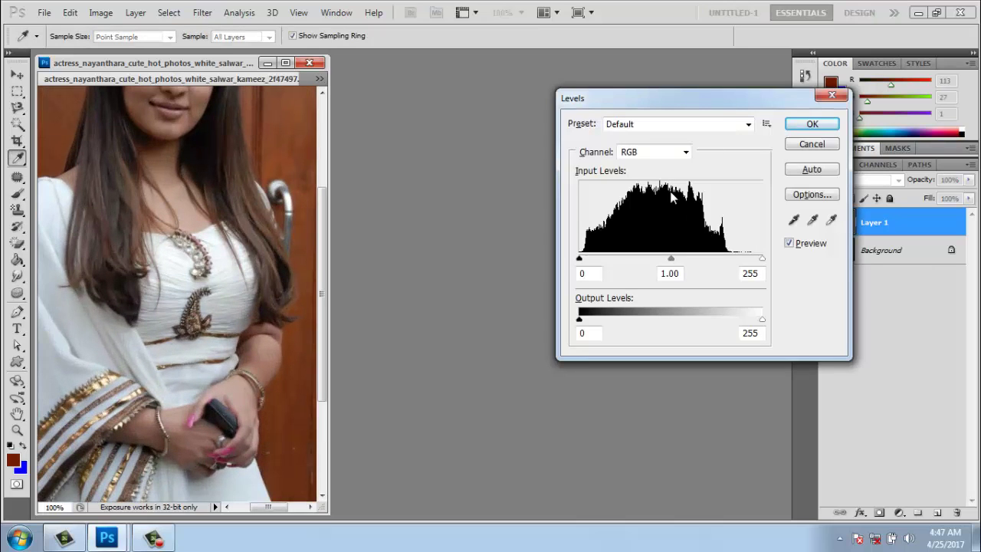
{"action": "left_click", "coordinate": [675, 153]}
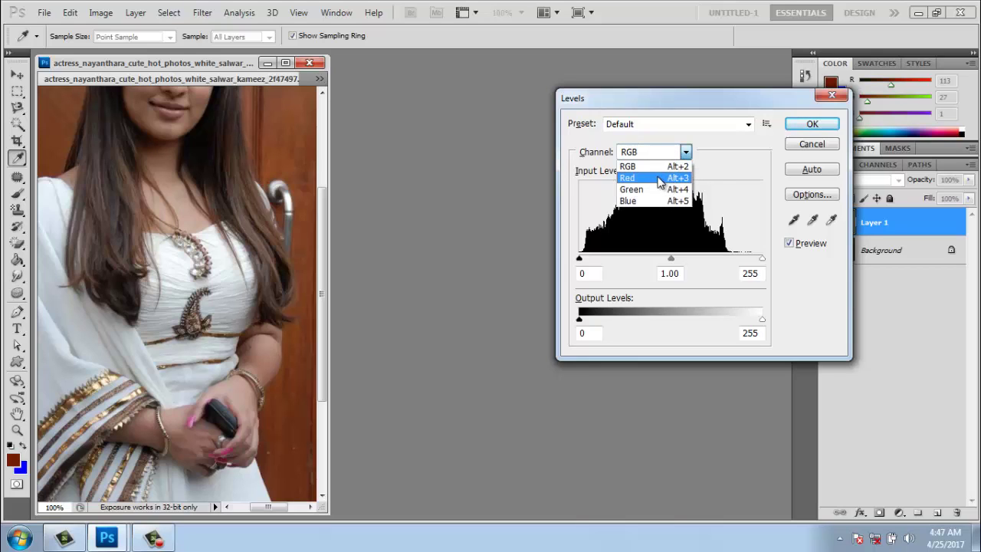
{"action": "left_click", "coordinate": [668, 177]}
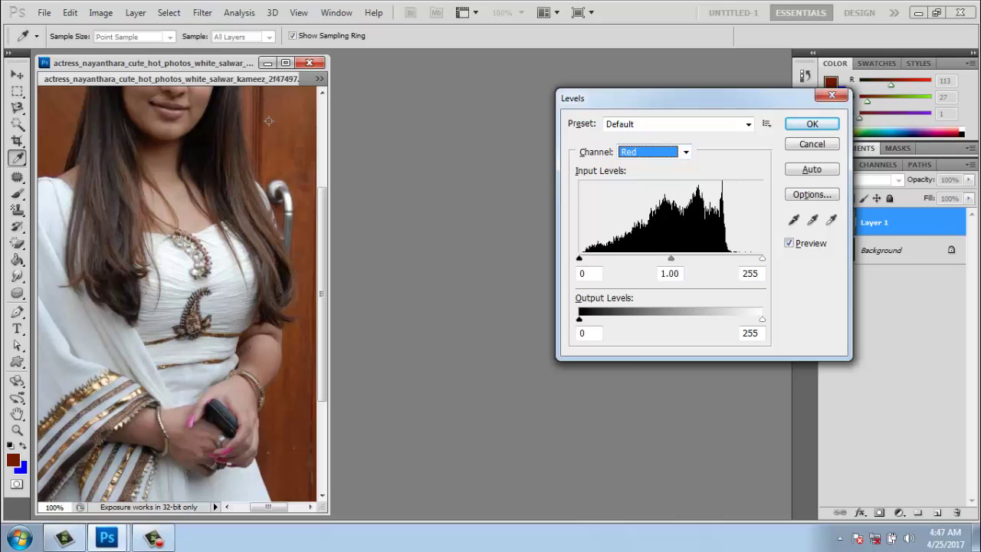
{"action": "key", "text": "ctrl+0"}
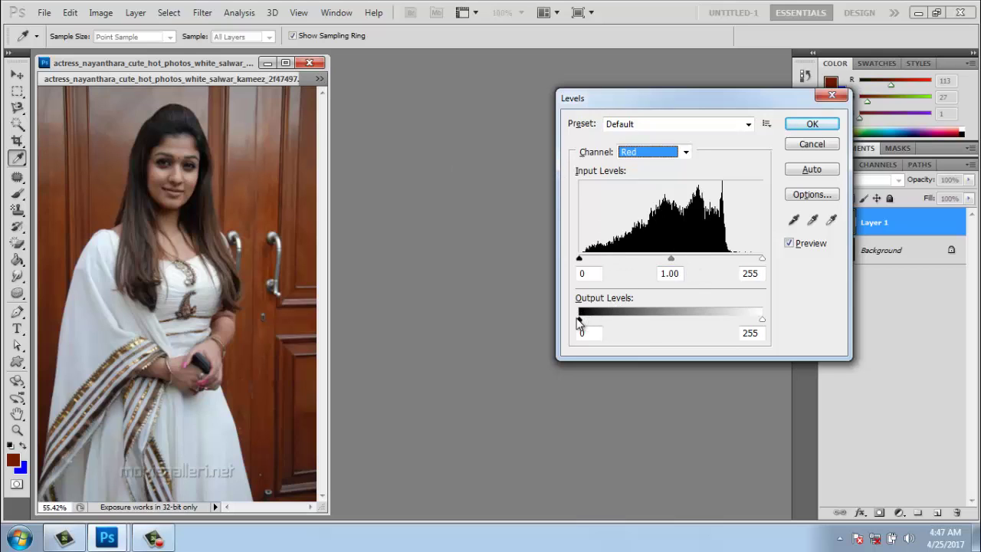
{"action": "mouse_move", "coordinate": [580, 321]}
{"action": "left_mouse_down"}
{"action": "mouse_move", "coordinate": [618, 328]}
{"action": "mouse_move", "coordinate": [609, 328]}
{"action": "left_mouse_up"}
{"action": "left_click", "coordinate": [664, 156]}
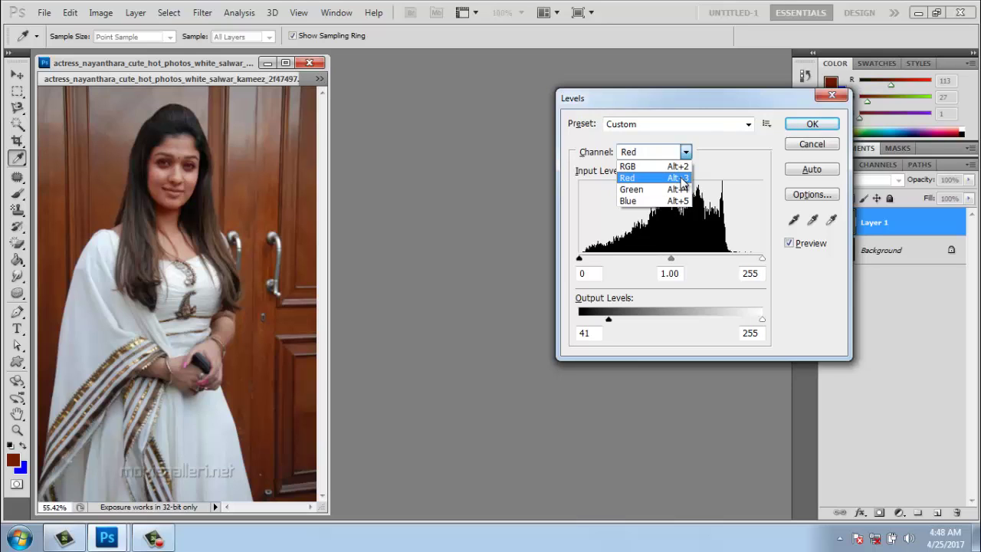
{"action": "left_click", "coordinate": [689, 178]}
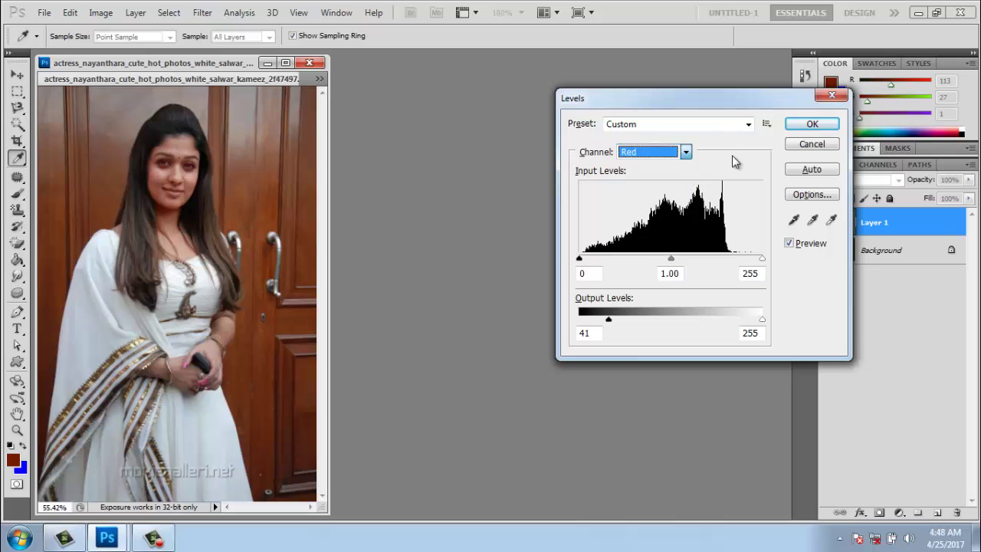
{"action": "left_click", "coordinate": [812, 123]}
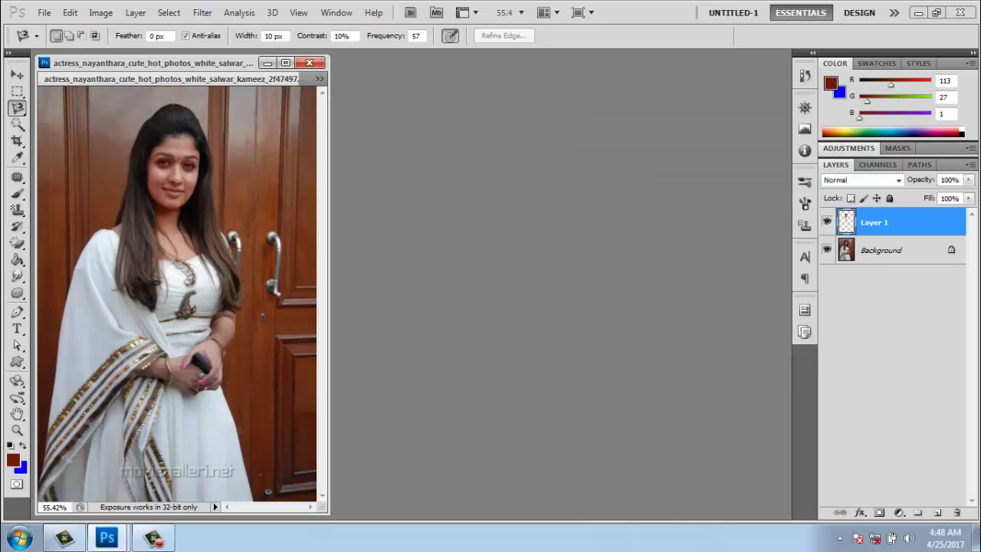
Step: Toggle Layer 1's visibility to compare the adjusted face with the original
{"action": "left_click", "coordinate": [827, 222]}
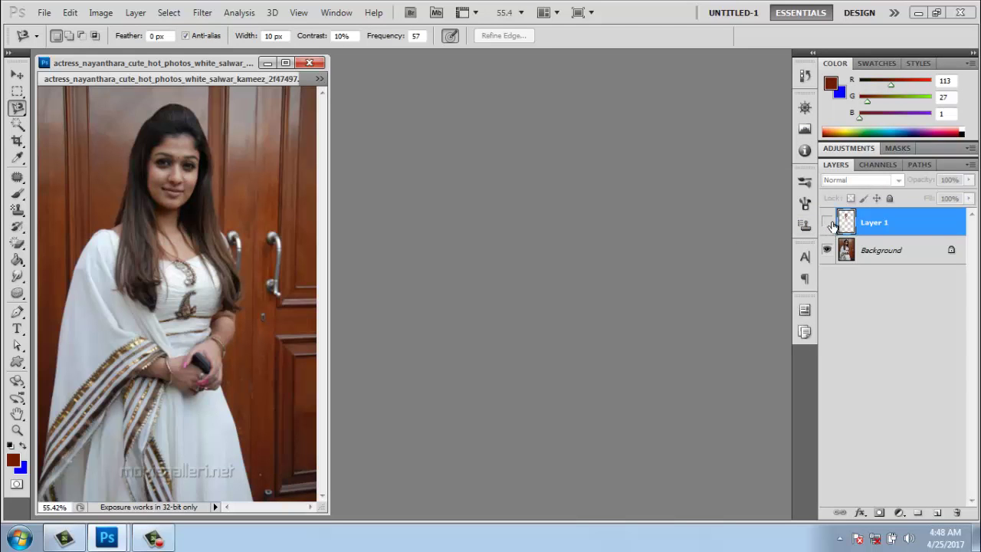
{"action": "left_click", "coordinate": [831, 223]}
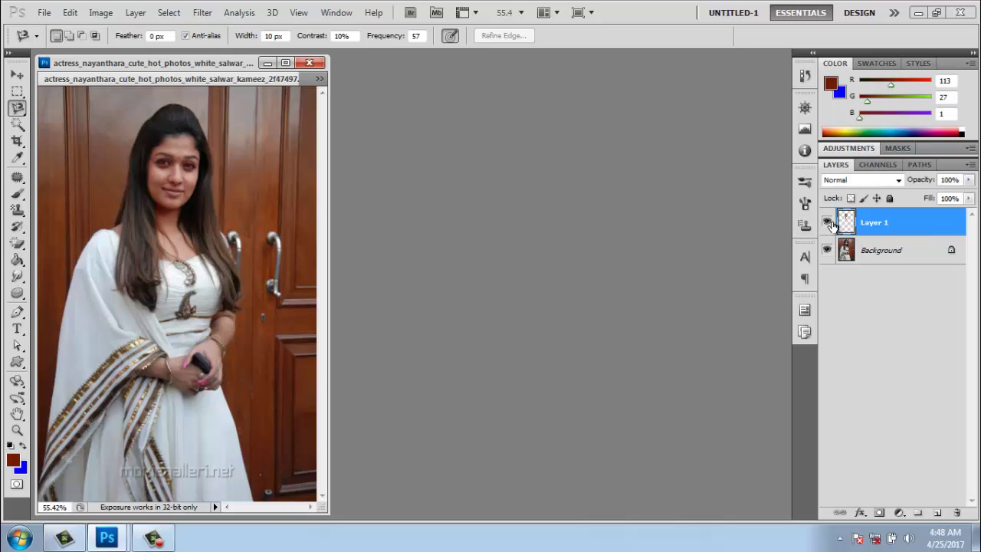
{"action": "left_click", "coordinate": [831, 223]}
Step: Float the photo in its own window, select the Background layer, and hide Layer 1
{"action": "left_click_drag", "start_coordinate": [208, 82], "coordinate": [446, 88]}
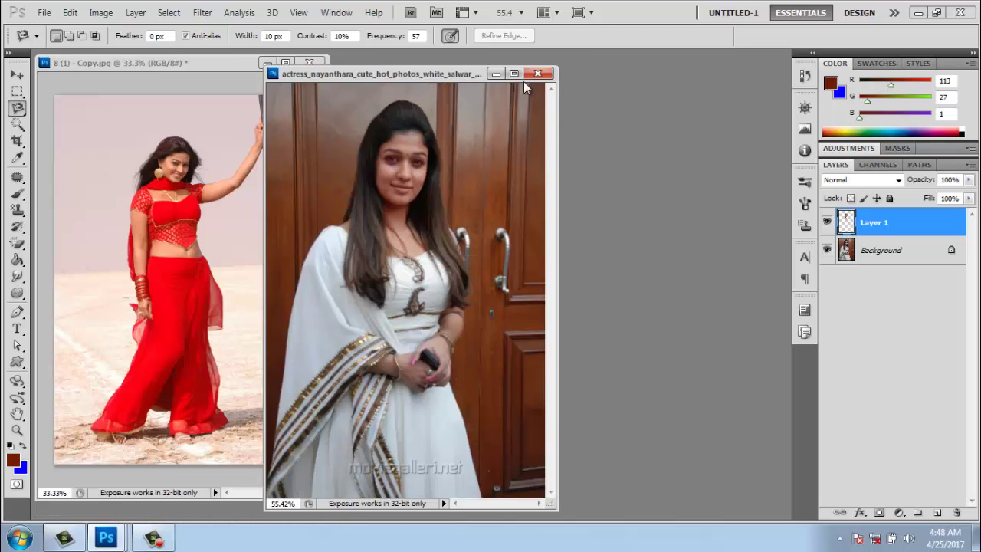
{"action": "left_click", "coordinate": [135, 12]}
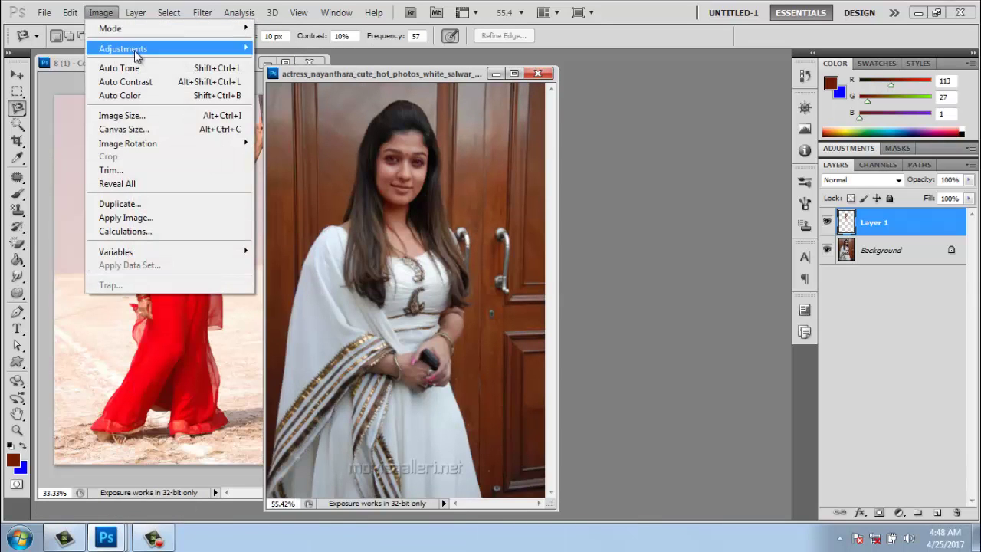
{"action": "mouse_move", "coordinate": [123, 48]}
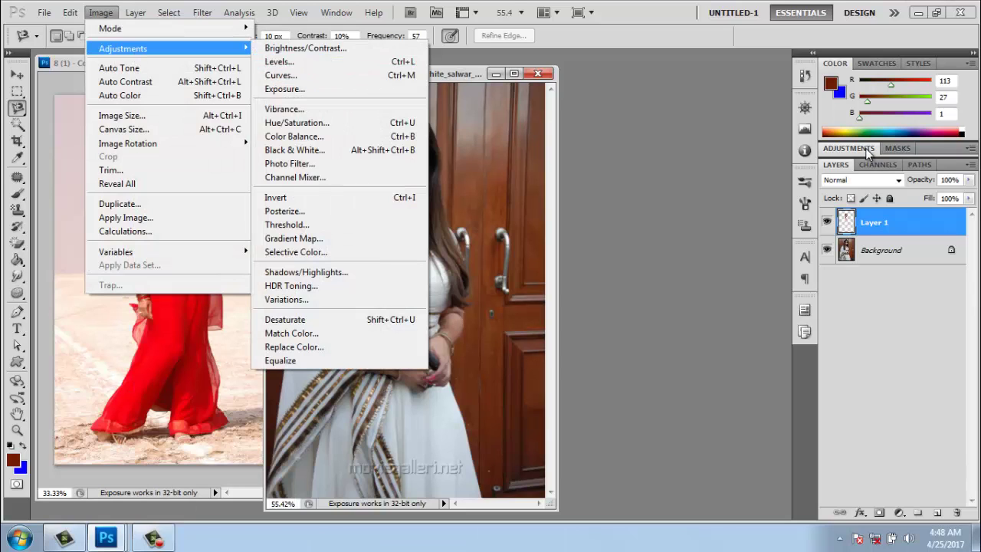
{"action": "left_click", "coordinate": [695, 267]}
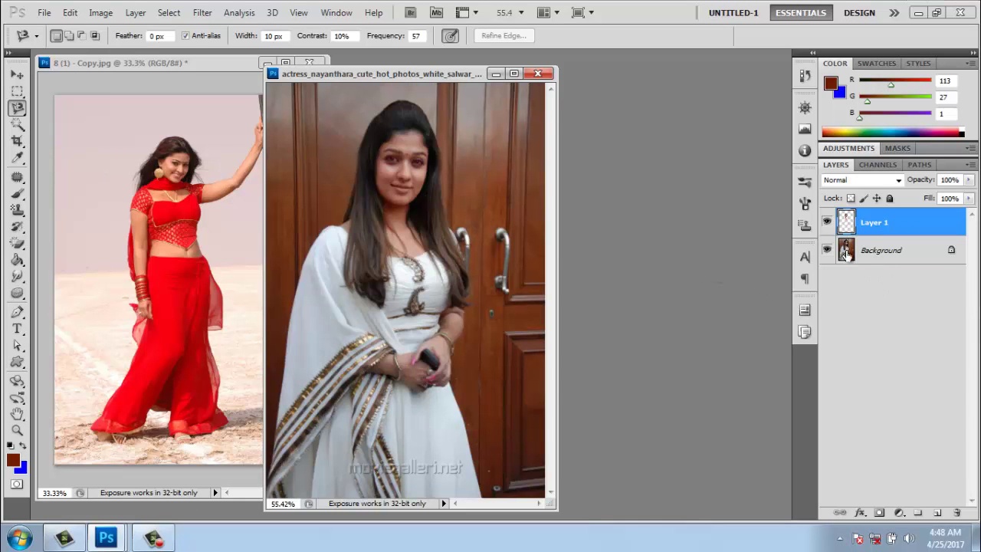
{"action": "left_click", "coordinate": [874, 253]}
{"action": "left_click", "coordinate": [827, 223]}
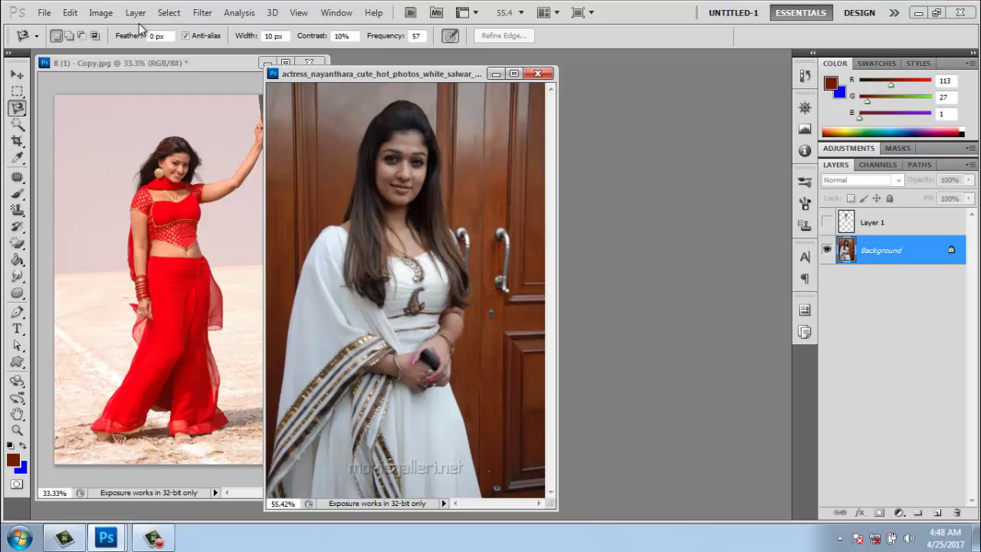
{"action": "left_click", "coordinate": [100, 13]}
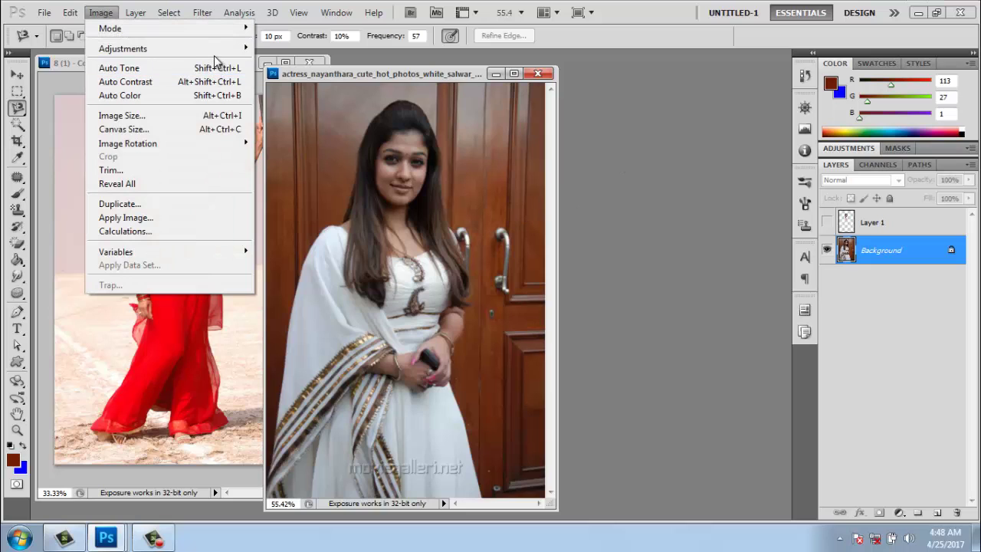
{"action": "mouse_move", "coordinate": [122, 48]}
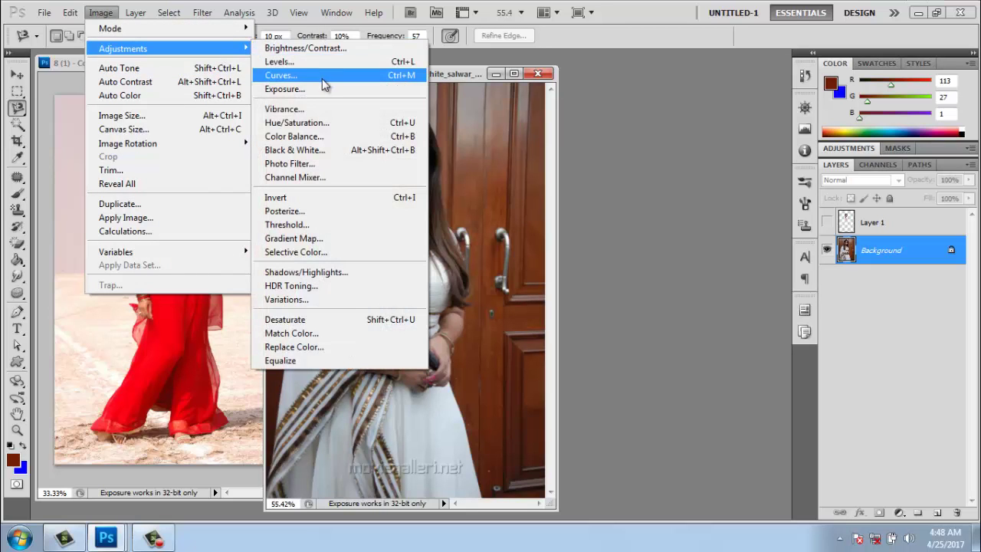
Step: Bend the Curves line to preview brightening and darkening, resetting it in between
{"action": "left_click", "coordinate": [315, 76]}
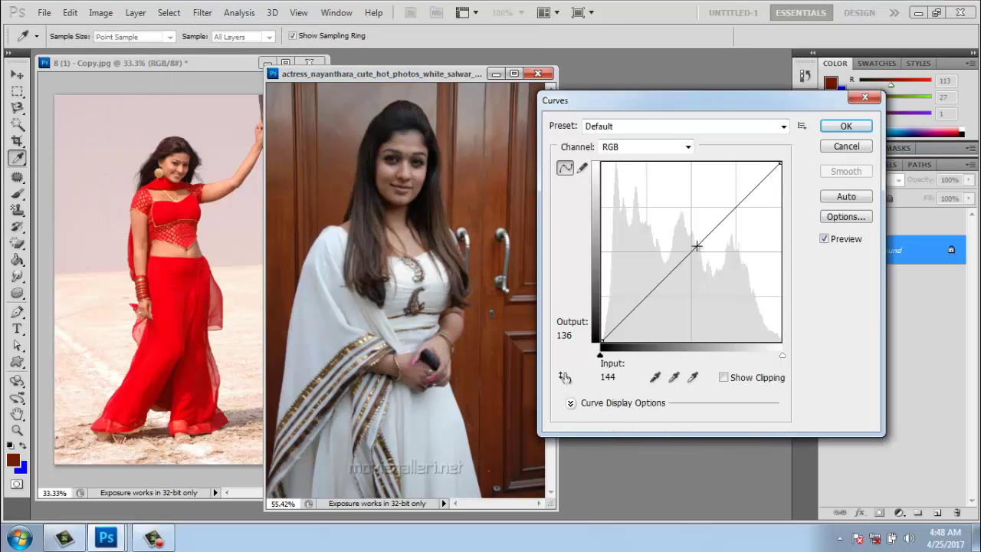
{"action": "mouse_move", "coordinate": [689, 250]}
{"action": "left_mouse_down"}
{"action": "mouse_move", "coordinate": [656, 247]}
{"action": "mouse_move", "coordinate": [647, 236]}
{"action": "left_mouse_up"}
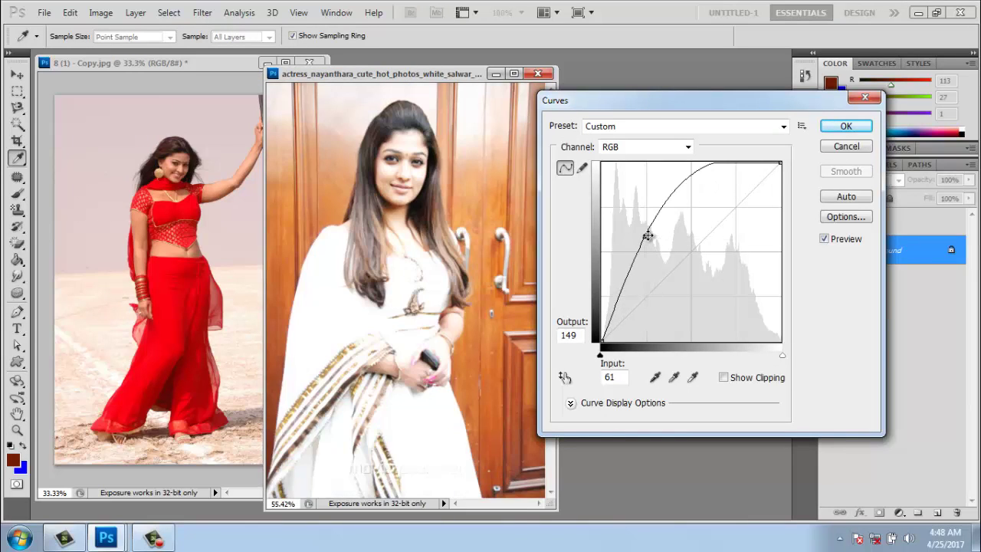
{"action": "left_click_drag", "start_coordinate": [701, 170], "coordinate": [703, 258]}
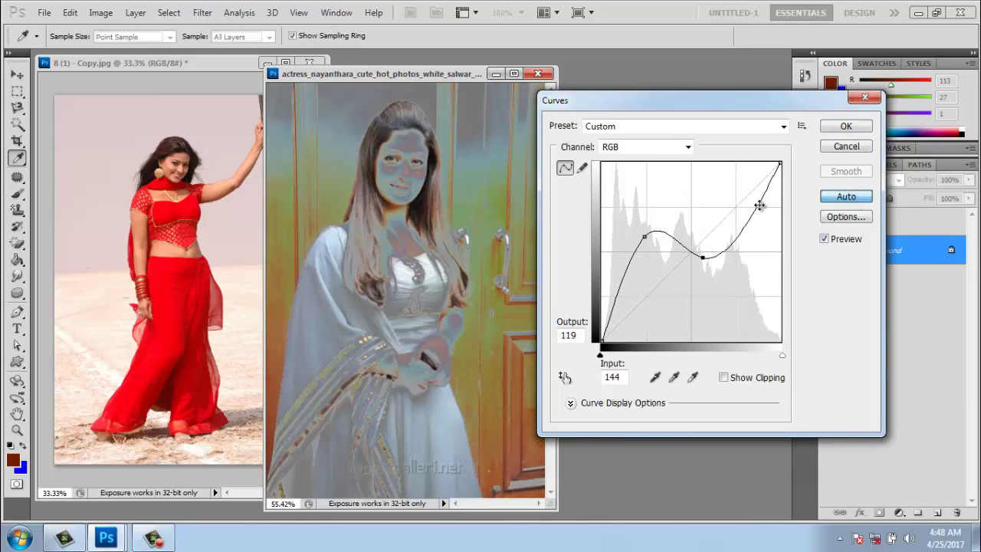
{"action": "key", "text": "alt+a"}
{"action": "mouse_move", "coordinate": [696, 250]}
{"action": "left_mouse_down"}
{"action": "mouse_move", "coordinate": [731, 295]}
{"action": "mouse_move", "coordinate": [667, 278]}
{"action": "mouse_move", "coordinate": [621, 245]}
{"action": "mouse_move", "coordinate": [722, 283]}
{"action": "mouse_move", "coordinate": [660, 255]}
{"action": "left_mouse_up"}
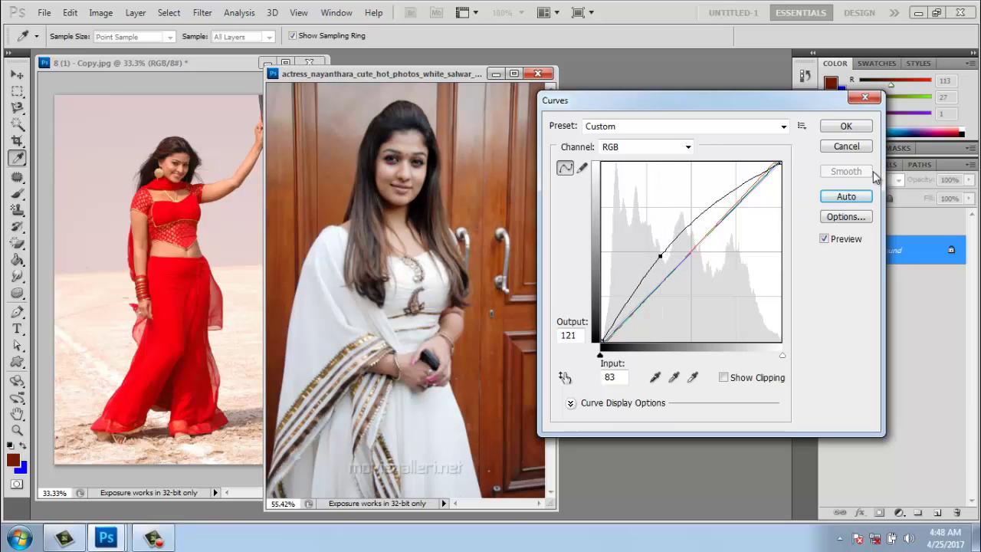
Step: Try the Increase Contrast, Lighter and Medium Contrast (RGB) presets, ending on Medium Contrast
{"action": "left_click", "coordinate": [657, 126]}
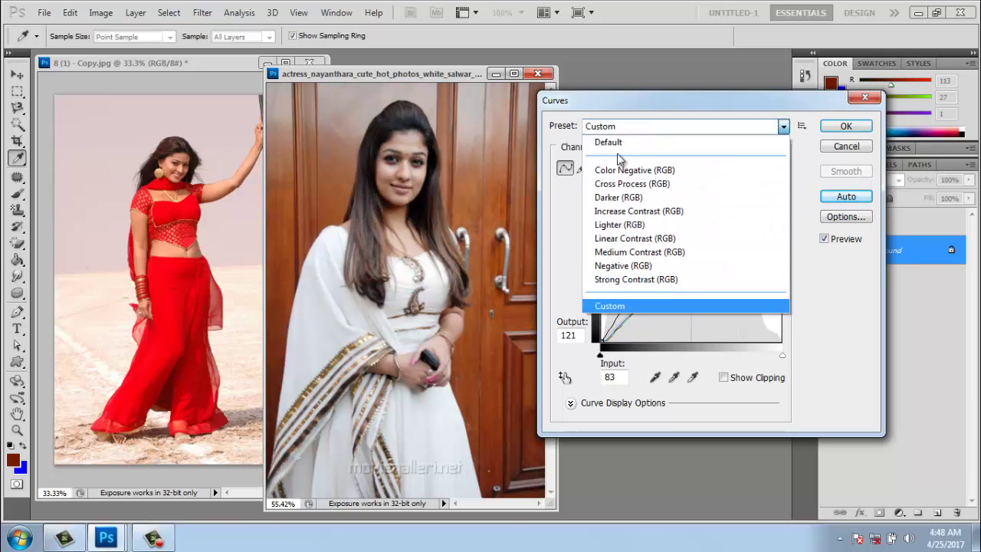
{"action": "left_click", "coordinate": [679, 211]}
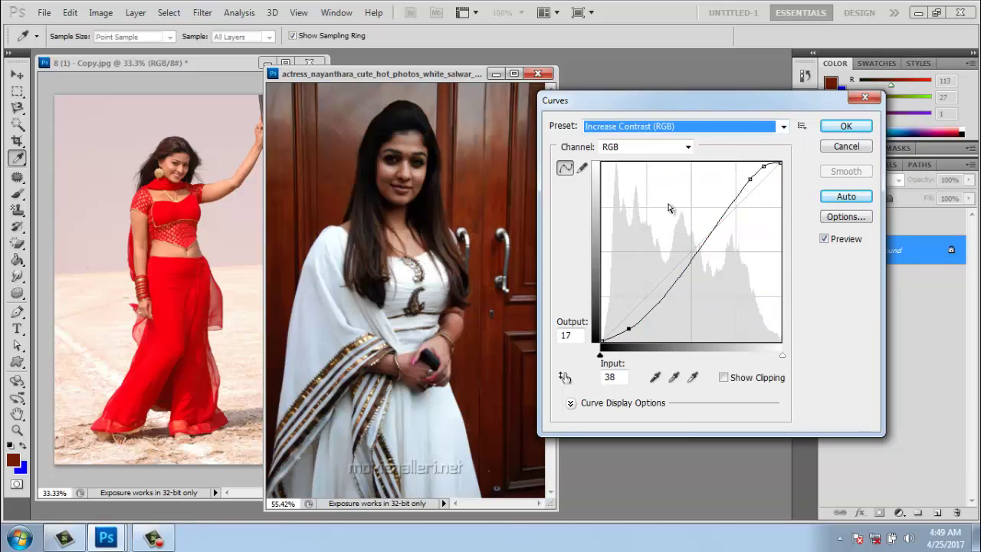
{"action": "left_click", "coordinate": [638, 126]}
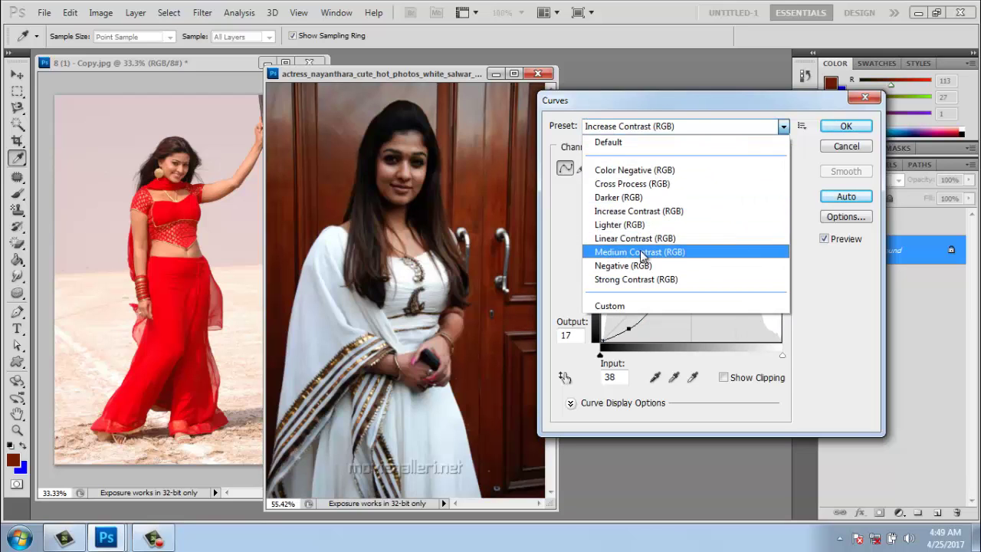
{"action": "left_click", "coordinate": [644, 223]}
{"action": "left_click", "coordinate": [628, 124]}
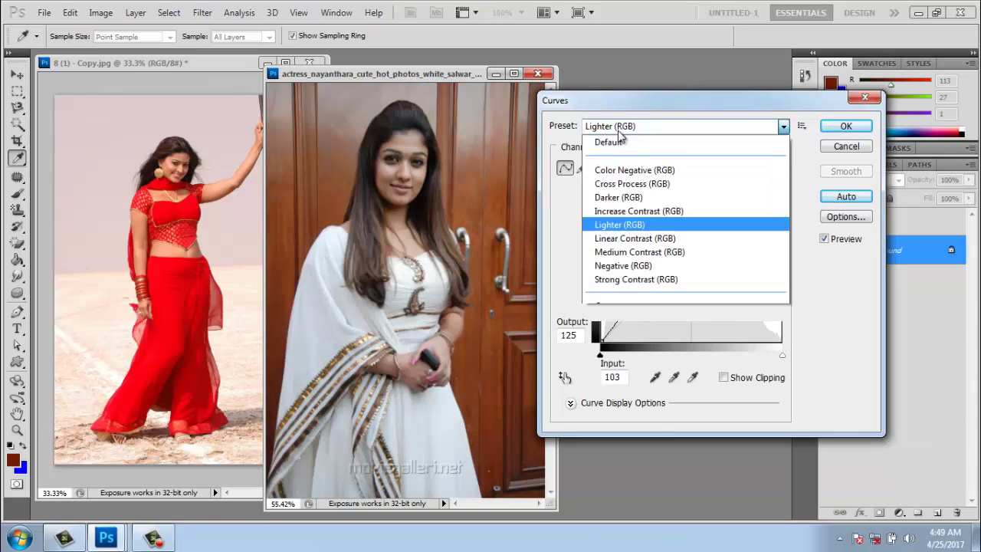
{"action": "left_click", "coordinate": [628, 253]}
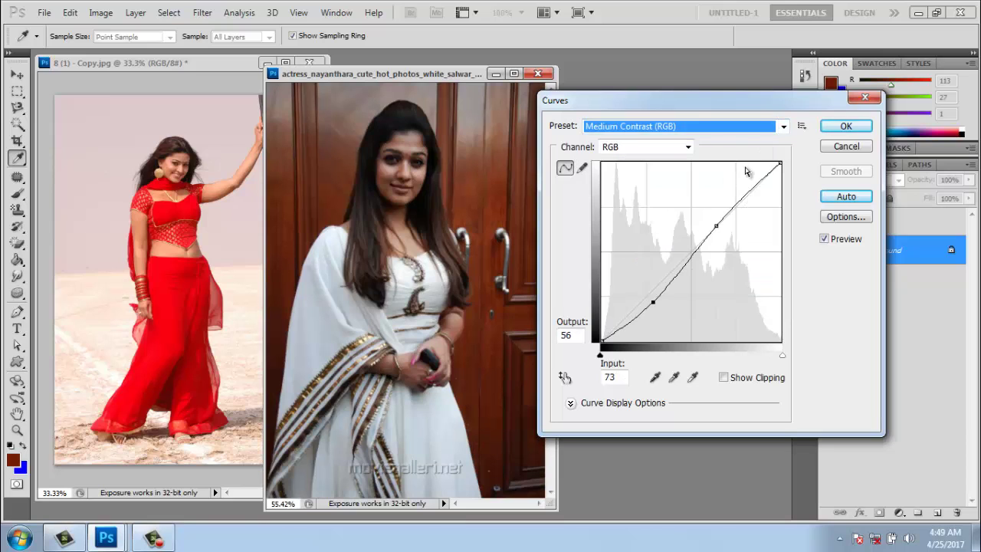
{"action": "left_click", "coordinate": [866, 147]}
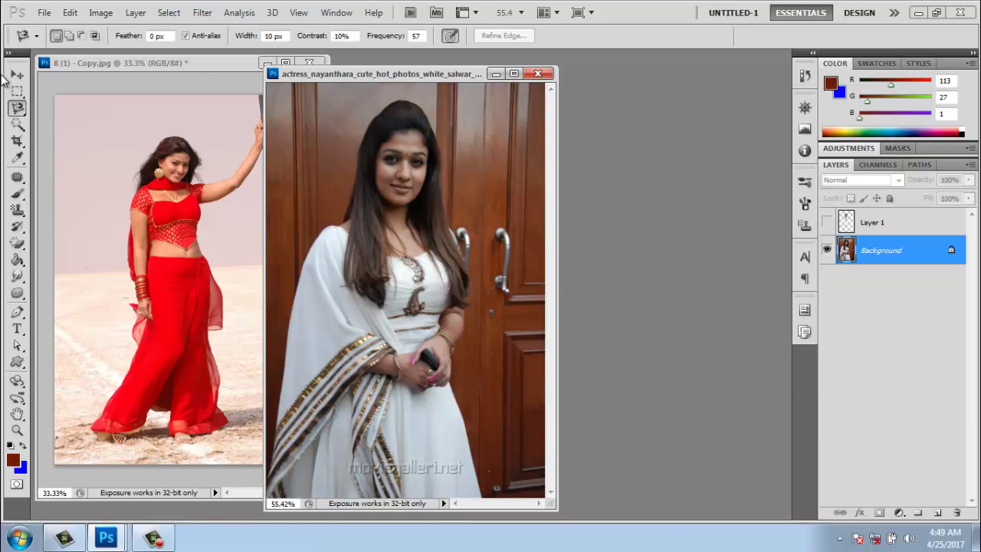
{"action": "left_click", "coordinate": [101, 13]}
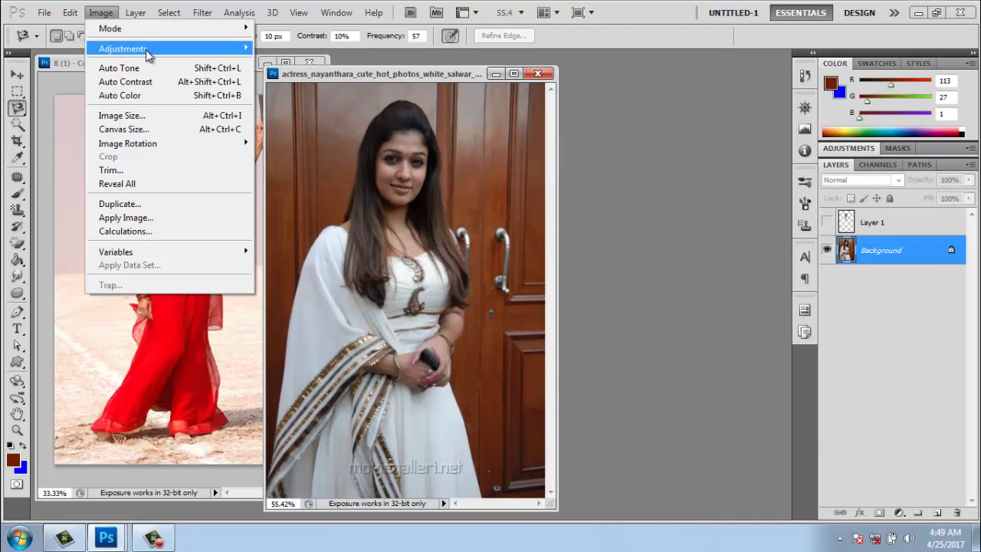
{"action": "mouse_move", "coordinate": [122, 48]}
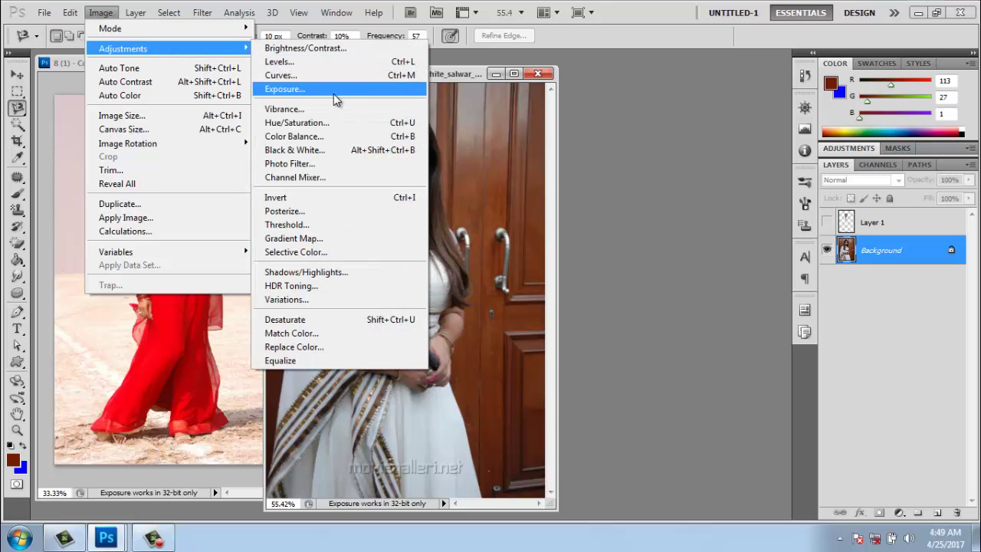
{"action": "left_click", "coordinate": [335, 96]}
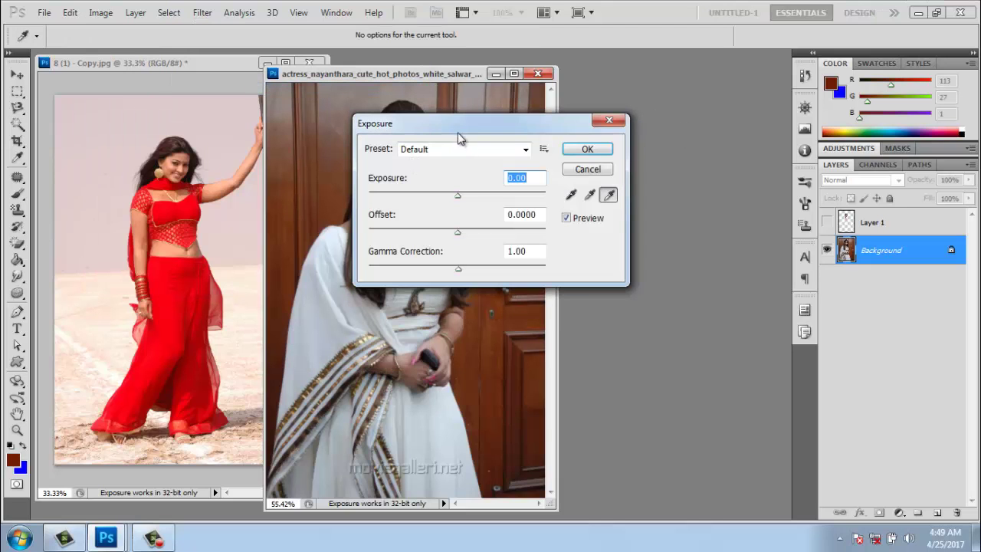
{"action": "left_click_drag", "start_coordinate": [458, 131], "coordinate": [670, 87]}
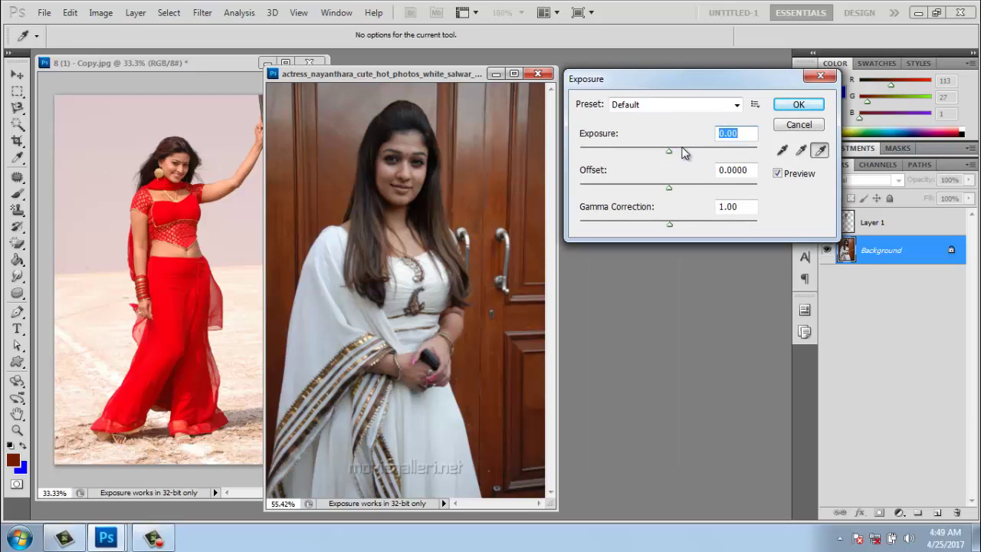
{"action": "left_click_drag", "start_coordinate": [684, 153], "coordinate": [687, 154]}
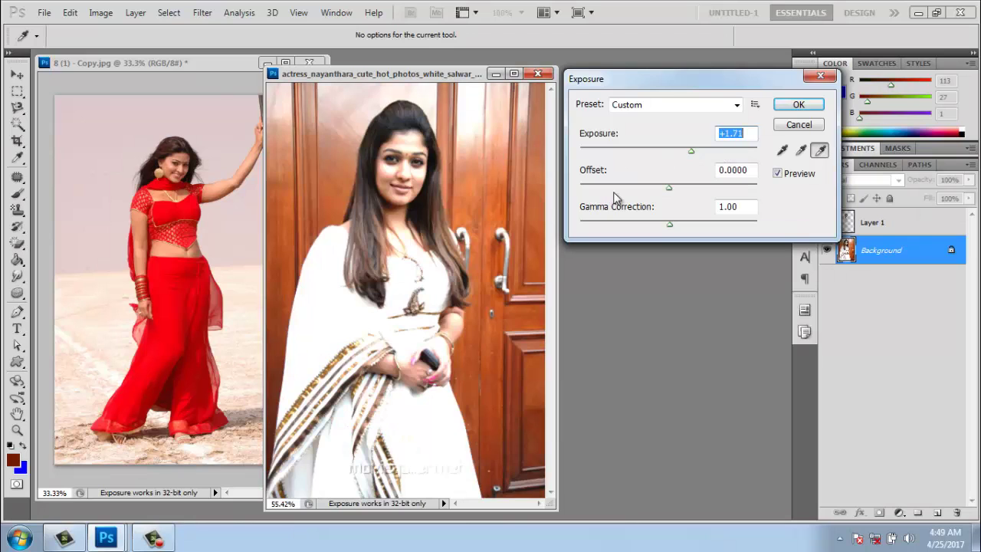
{"action": "left_click", "coordinate": [593, 187]}
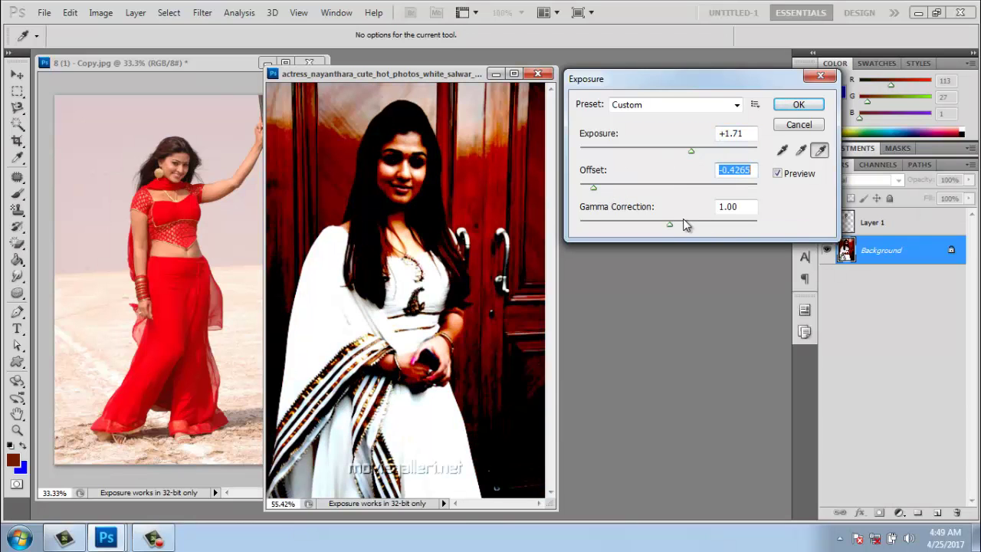
{"action": "left_click_drag", "start_coordinate": [708, 224], "coordinate": [738, 224]}
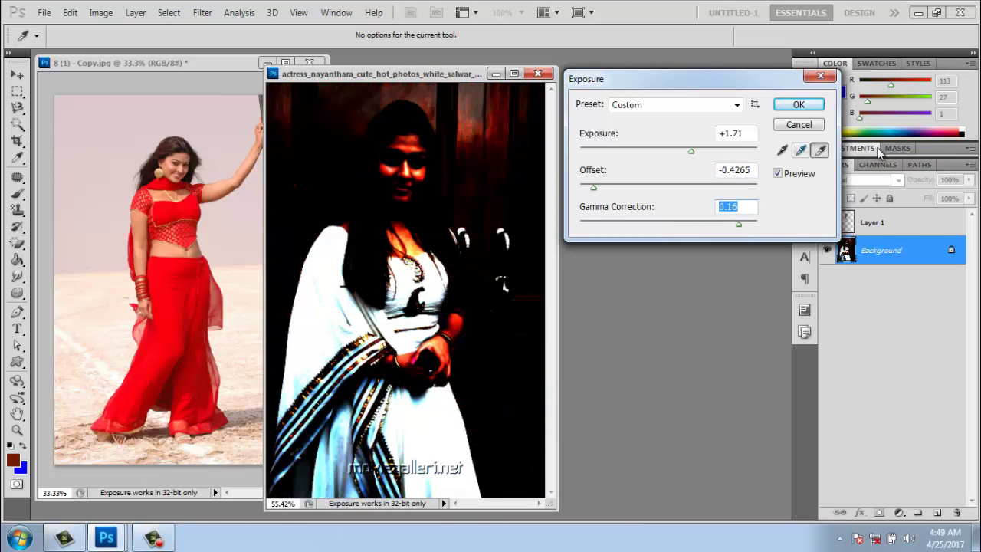
{"action": "left_click", "coordinate": [808, 128]}
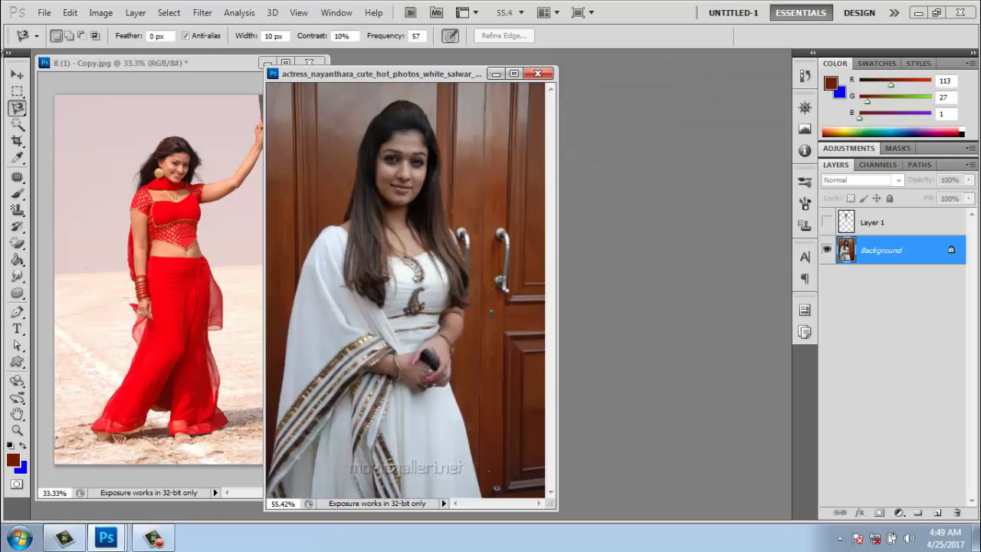
{"action": "left_click", "coordinate": [101, 12]}
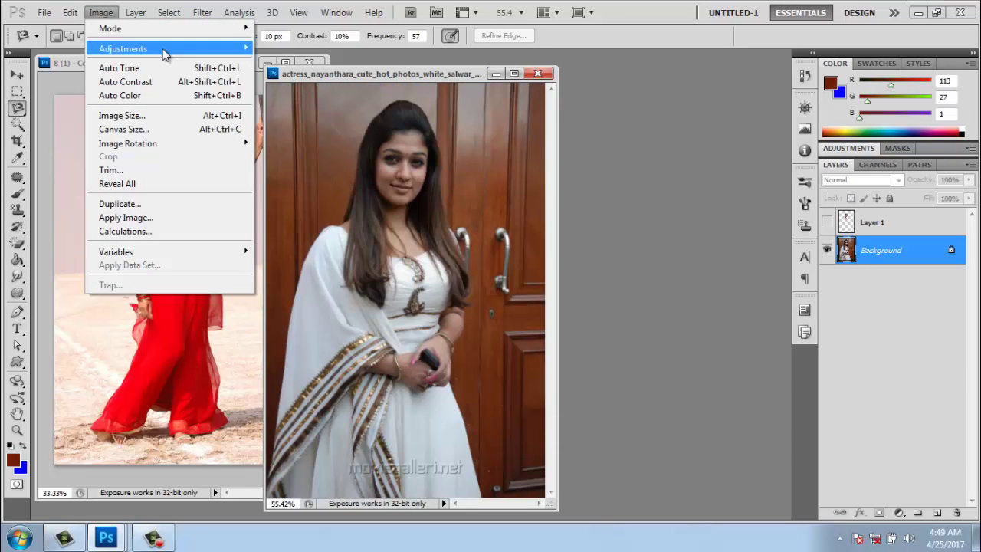
{"action": "mouse_move", "coordinate": [122, 48]}
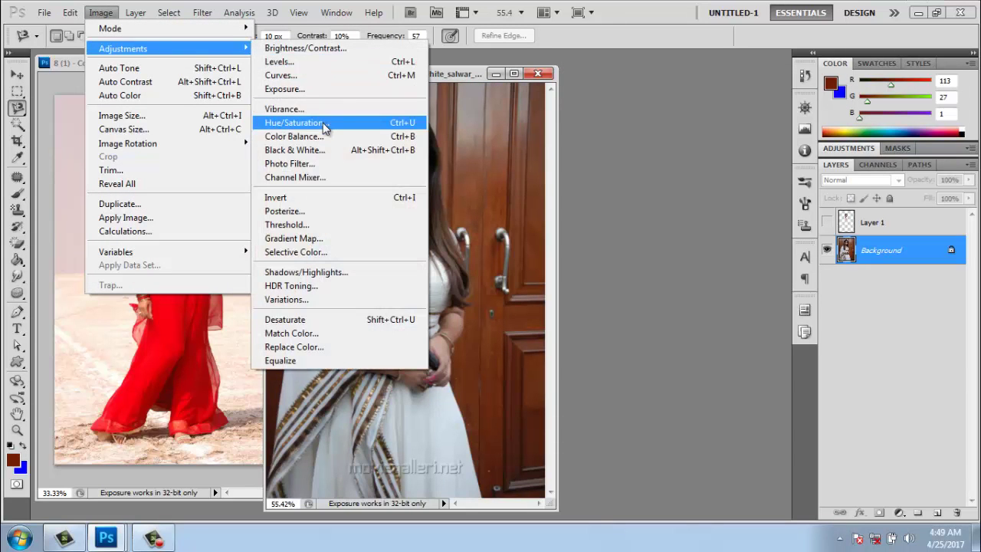
Step: Open Hue/Saturation, move it aside, cancel it, and bring the red-dress photo forward
{"action": "left_click", "coordinate": [322, 122]}
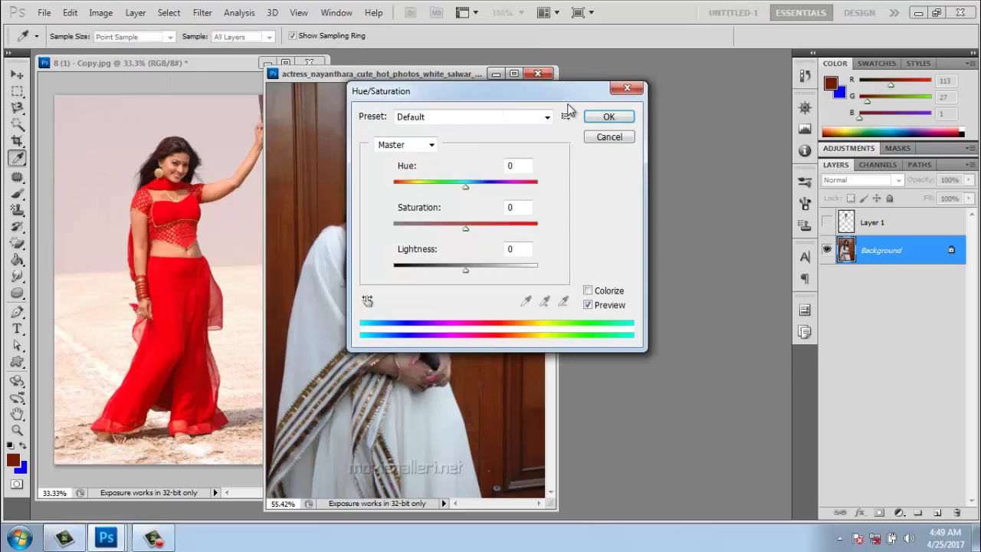
{"action": "left_click_drag", "start_coordinate": [492, 95], "coordinate": [724, 71]}
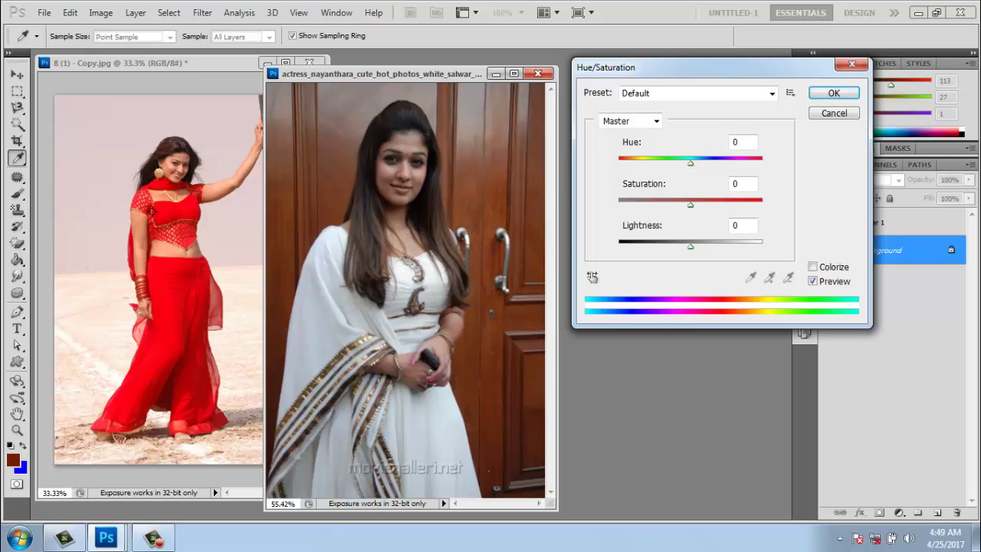
{"action": "left_click", "coordinate": [832, 114]}
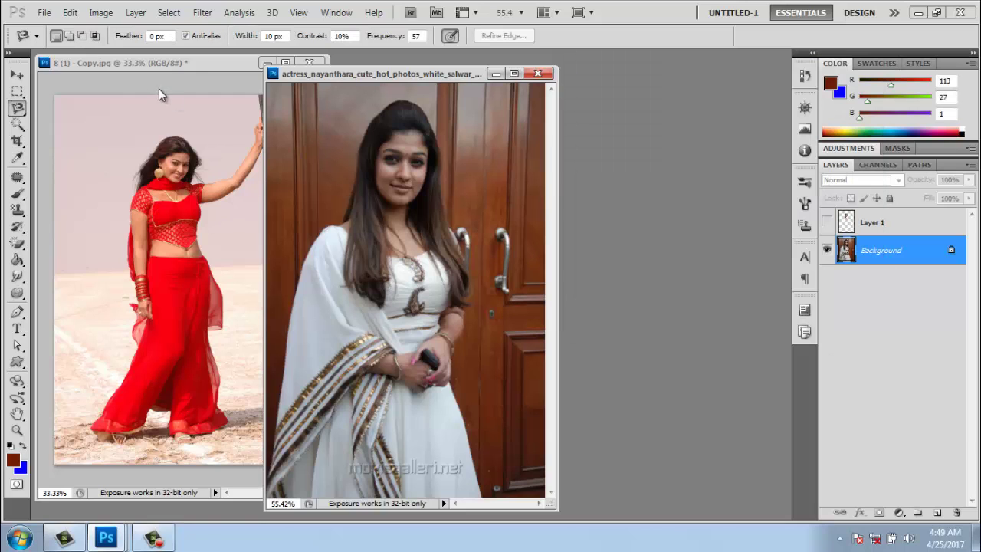
{"action": "left_click", "coordinate": [176, 72]}
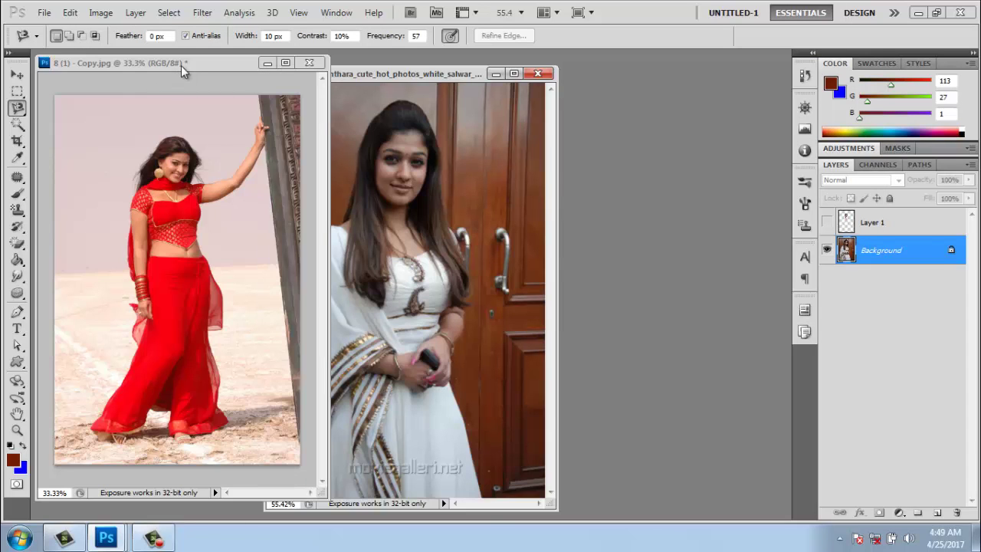
Step: Preview hue -57, saturation +28 and slight darkening on the red-dress photo, then discard
{"action": "left_click", "coordinate": [104, 13]}
{"action": "mouse_move", "coordinate": [122, 48]}
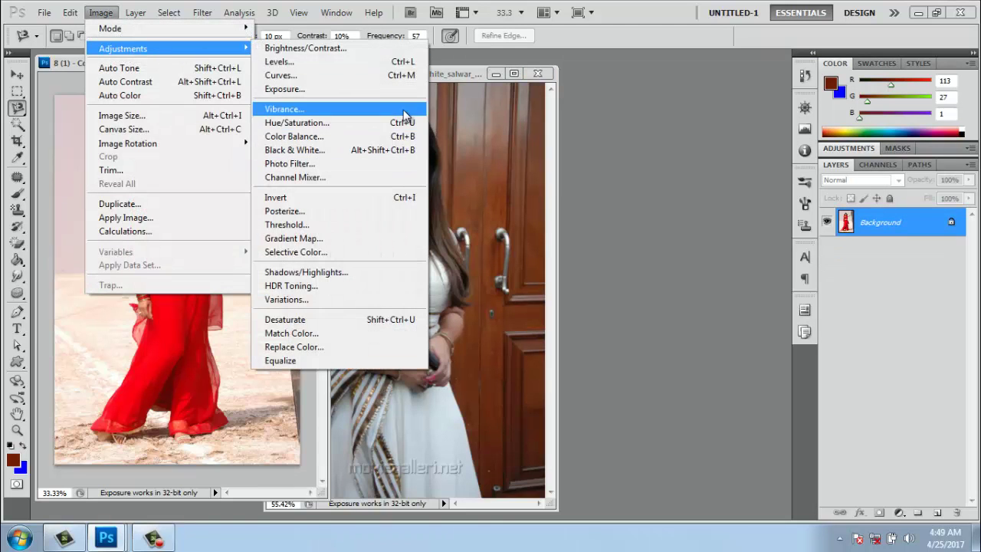
{"action": "left_click", "coordinate": [400, 122]}
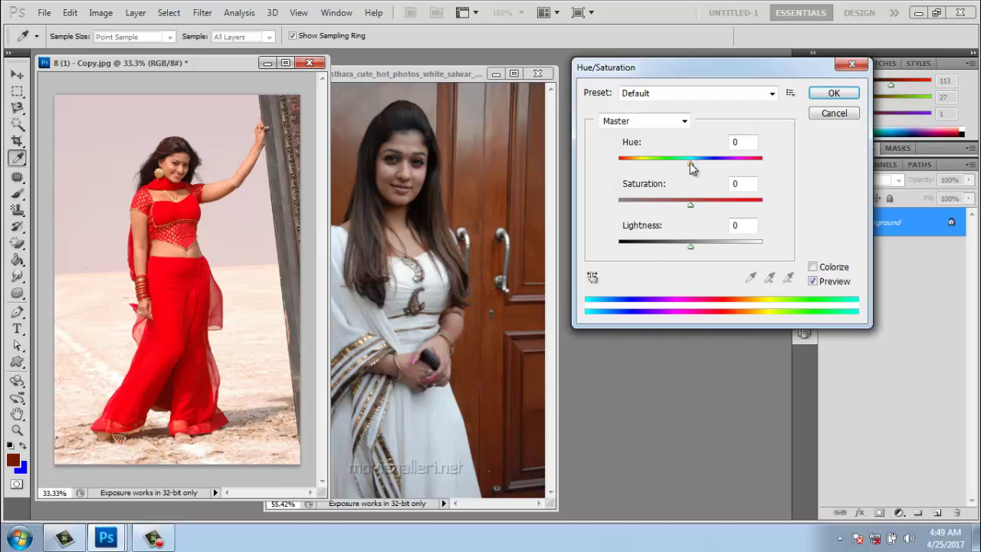
{"action": "left_click_drag", "start_coordinate": [691, 164], "coordinate": [743, 164]}
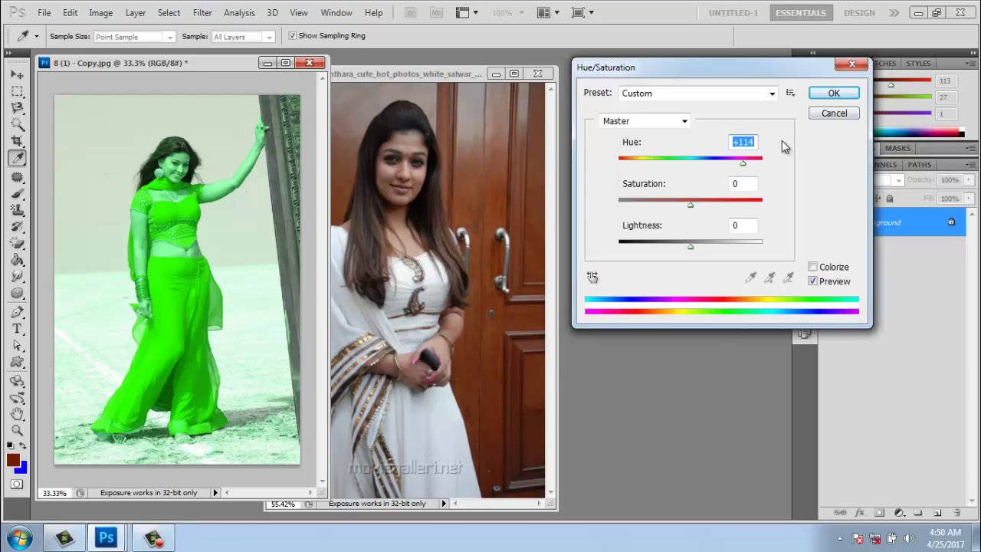
{"action": "mouse_move", "coordinate": [744, 167]}
{"action": "left_mouse_down"}
{"action": "mouse_move", "coordinate": [629, 169]}
{"action": "mouse_move", "coordinate": [693, 165]}
{"action": "mouse_move", "coordinate": [654, 163]}
{"action": "left_mouse_up"}
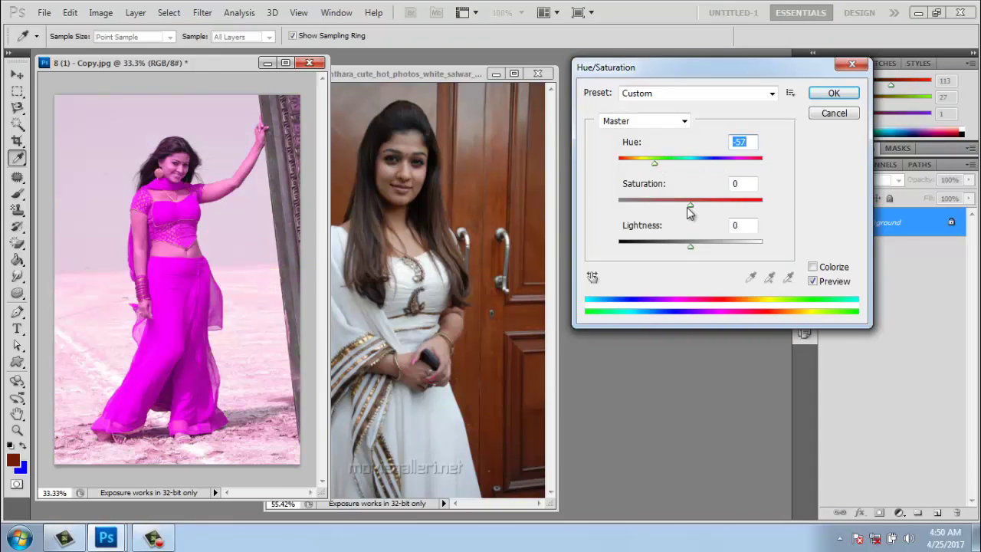
{"action": "mouse_move", "coordinate": [689, 205]}
{"action": "left_mouse_down"}
{"action": "mouse_move", "coordinate": [620, 206]}
{"action": "mouse_move", "coordinate": [729, 205]}
{"action": "left_mouse_up"}
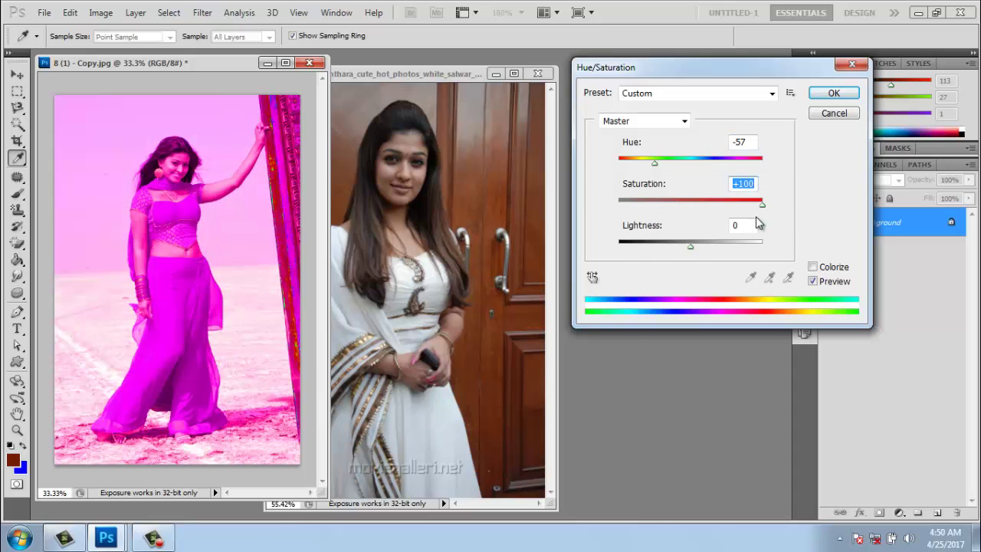
{"action": "left_click_drag", "start_coordinate": [764, 207], "coordinate": [711, 207]}
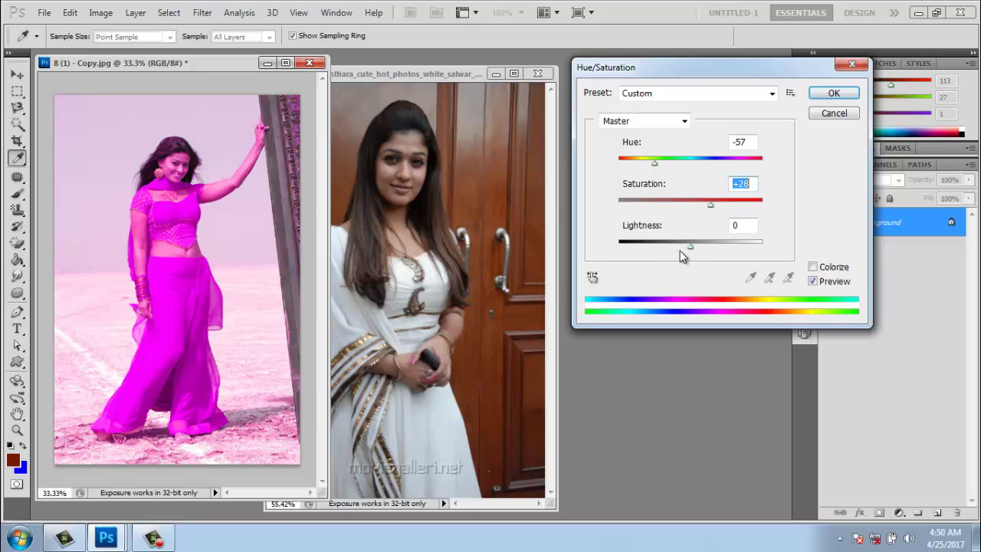
{"action": "left_click_drag", "start_coordinate": [692, 247], "coordinate": [646, 246]}
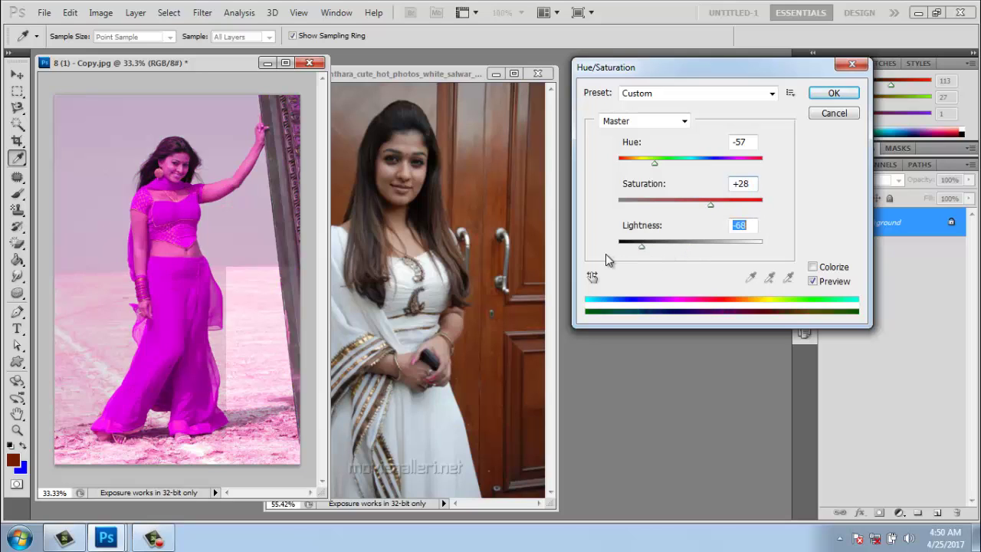
{"action": "mouse_move", "coordinate": [704, 255]}
{"action": "left_mouse_down"}
{"action": "mouse_move", "coordinate": [787, 249]}
{"action": "mouse_move", "coordinate": [679, 251]}
{"action": "left_mouse_up"}
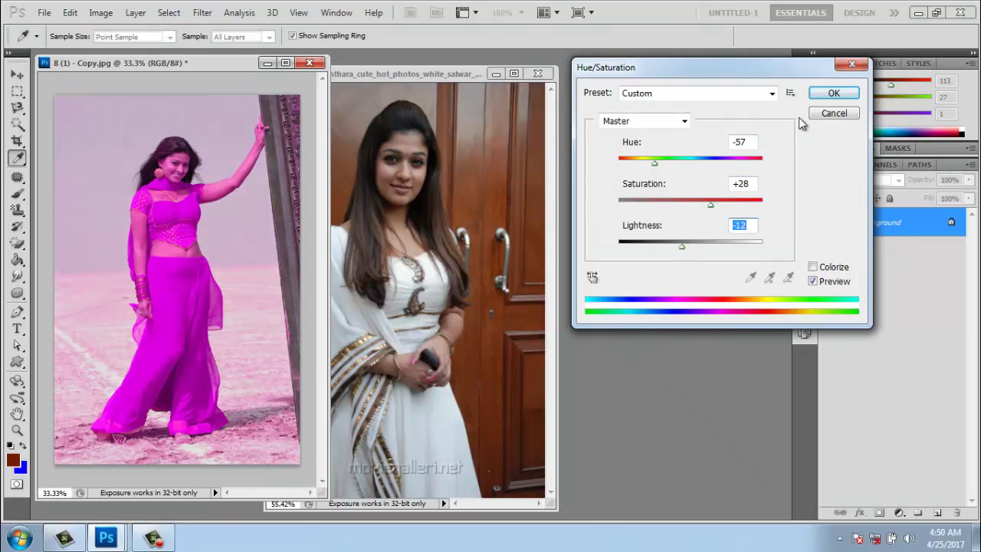
{"action": "key", "text": "Escape"}
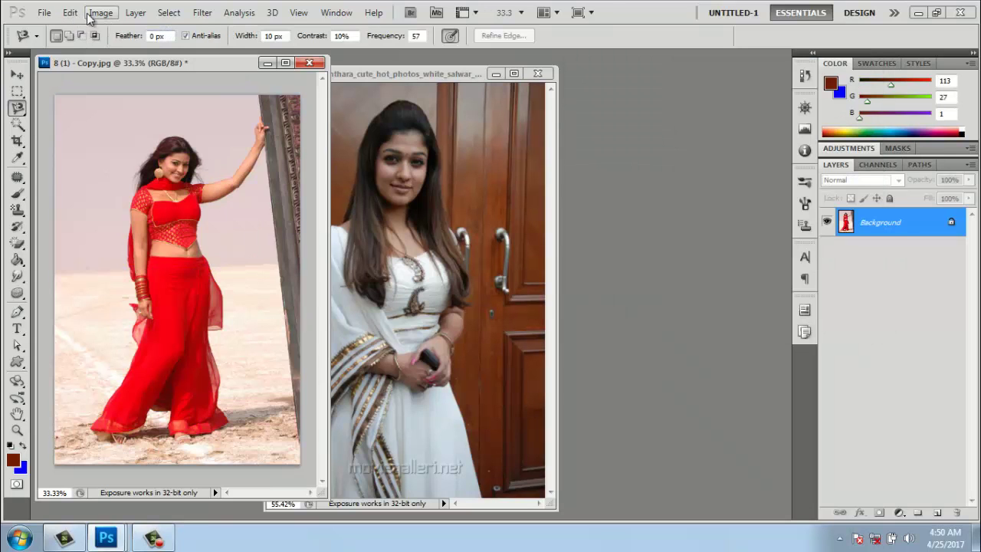
{"action": "left_click", "coordinate": [101, 12]}
{"action": "mouse_move", "coordinate": [122, 48]}
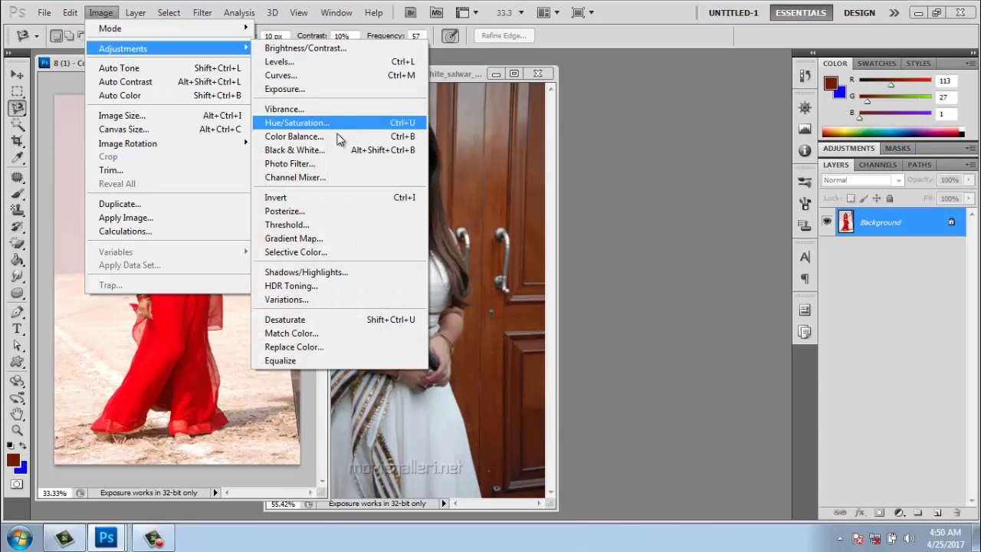
{"action": "left_click", "coordinate": [338, 150]}
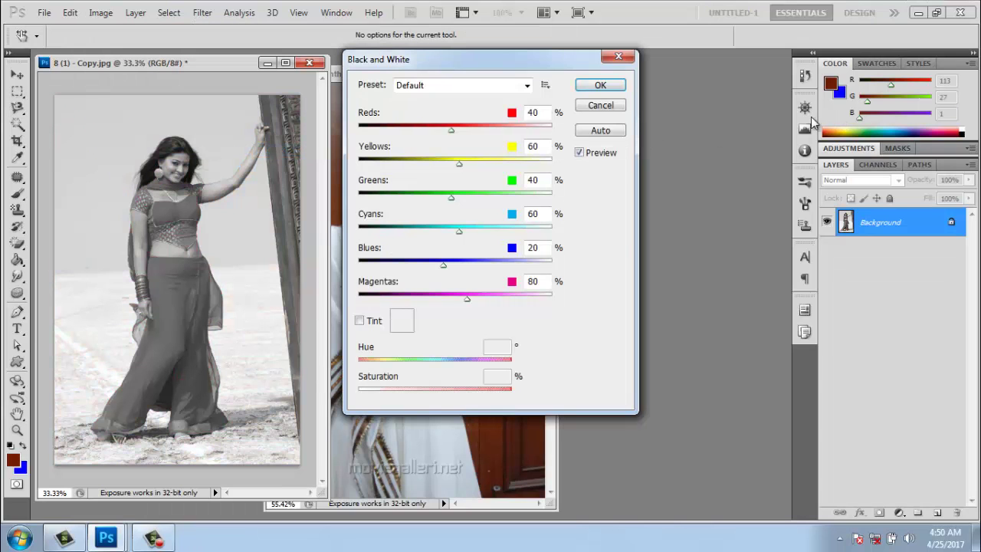
{"action": "left_click", "coordinate": [600, 106]}
{"action": "mouse_move", "coordinate": [397, 70]}
{"action": "left_mouse_down"}
{"action": "mouse_move", "coordinate": [312, 49]}
{"action": "mouse_move", "coordinate": [290, 26]}
{"action": "left_mouse_up"}
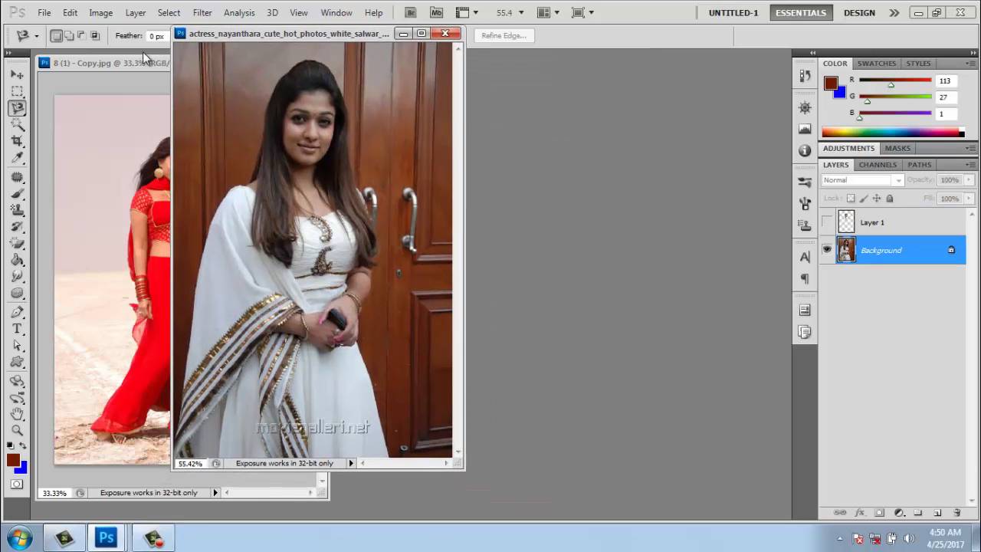
{"action": "left_click", "coordinate": [101, 12]}
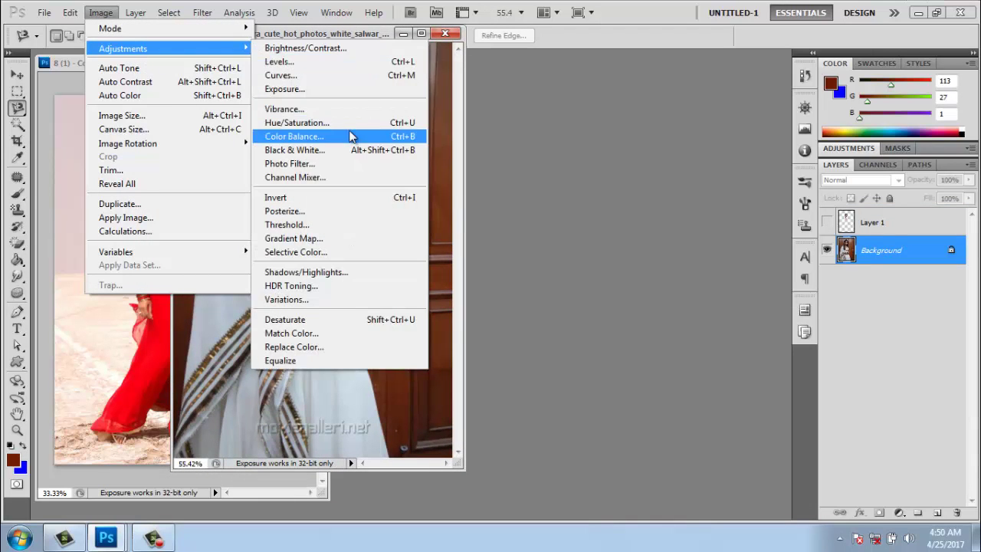
{"action": "mouse_move", "coordinate": [123, 49]}
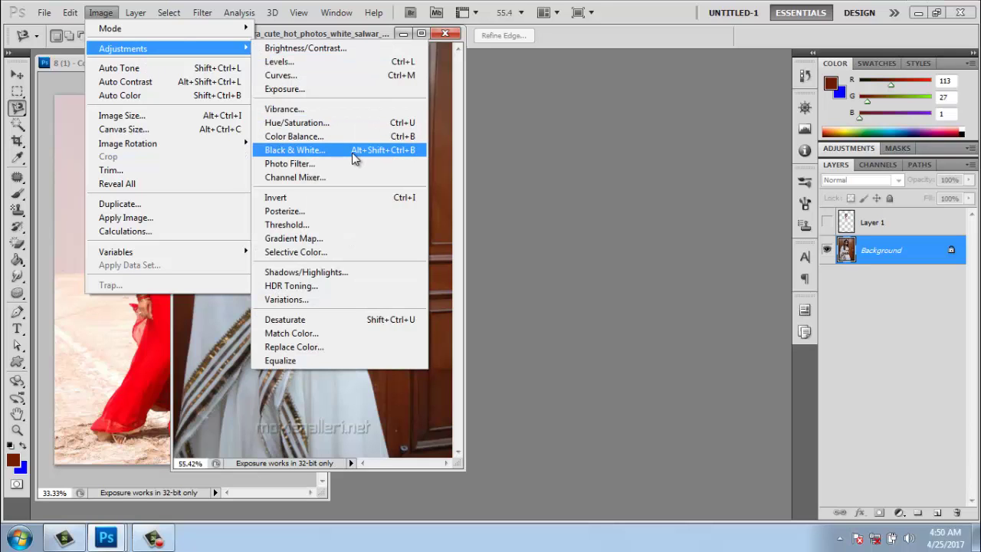
{"action": "left_click", "coordinate": [352, 153]}
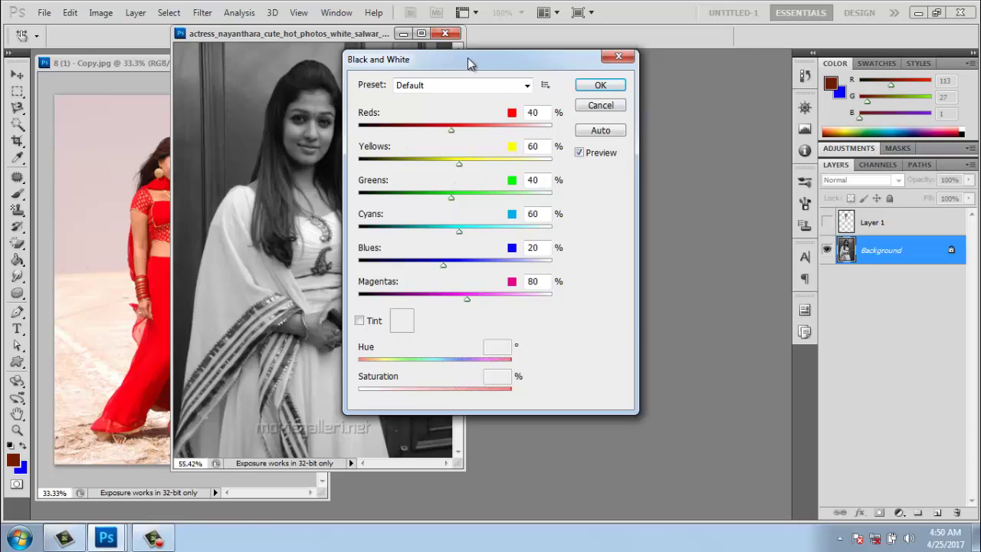
{"action": "left_click_drag", "start_coordinate": [470, 61], "coordinate": [590, 59]}
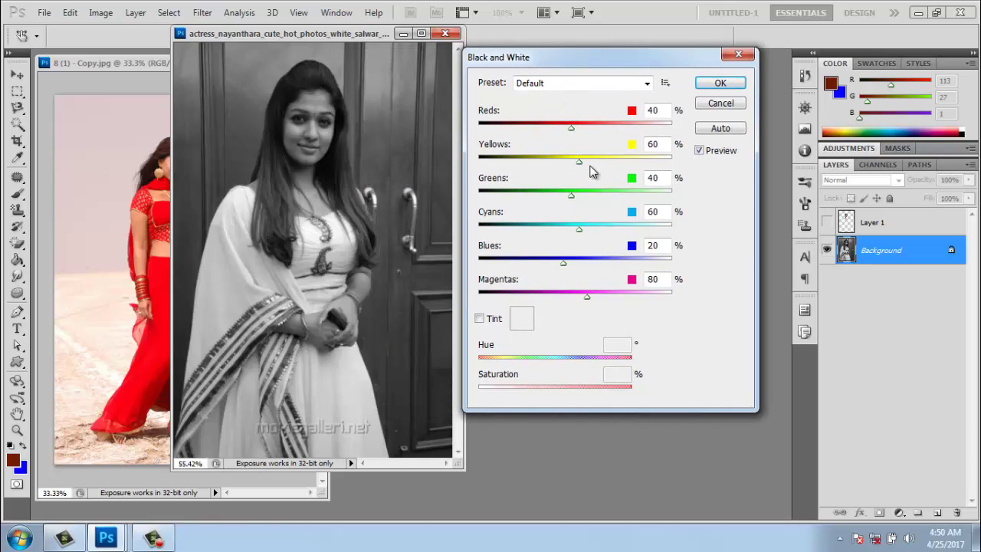
{"action": "left_click_drag", "start_coordinate": [579, 162], "coordinate": [682, 162]}
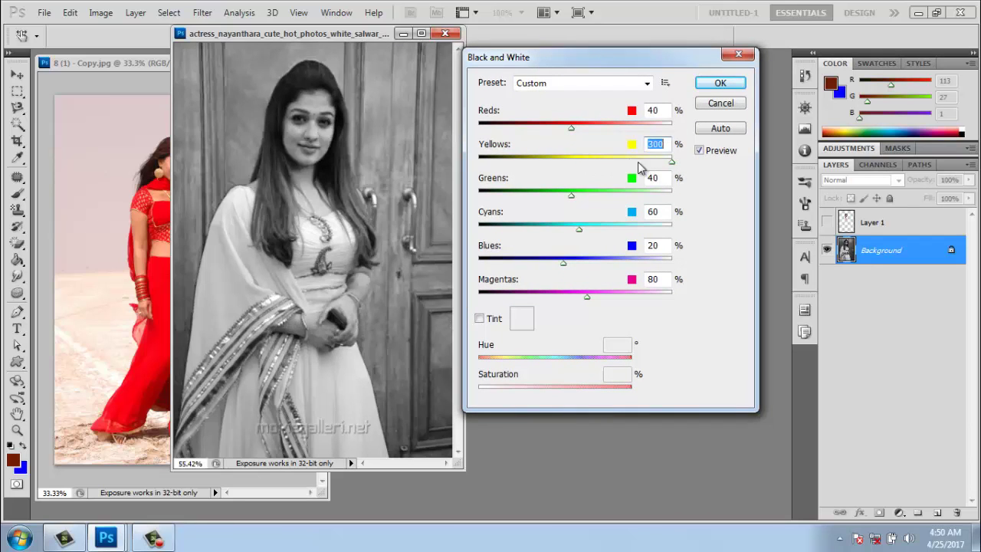
{"action": "left_click_drag", "start_coordinate": [672, 163], "coordinate": [479, 161]}
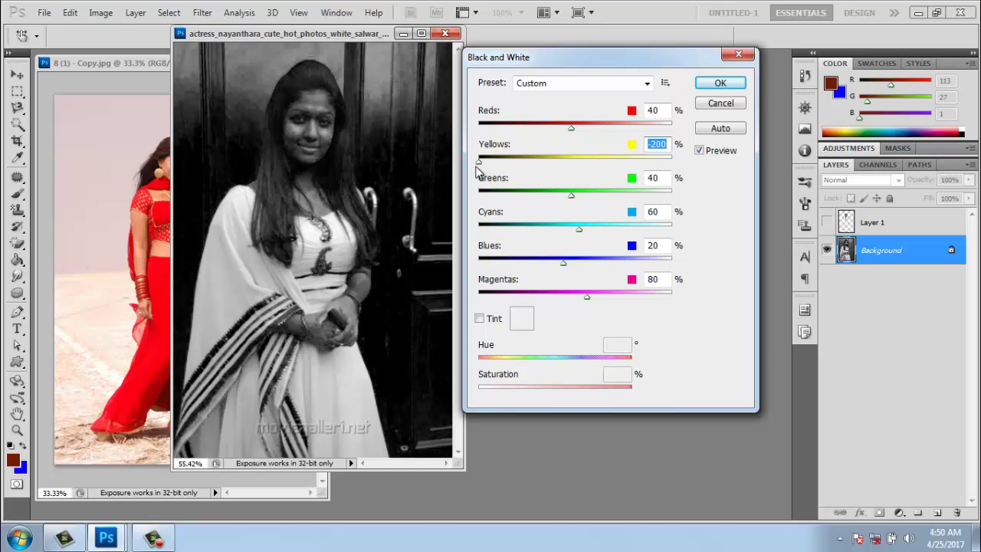
{"action": "left_click_drag", "start_coordinate": [479, 161], "coordinate": [498, 161]}
{"action": "mouse_move", "coordinate": [574, 166]}
{"action": "left_mouse_down"}
{"action": "mouse_move", "coordinate": [580, 141]}
{"action": "mouse_move", "coordinate": [667, 140]}
{"action": "mouse_move", "coordinate": [481, 133]}
{"action": "mouse_move", "coordinate": [541, 131]}
{"action": "left_mouse_up"}
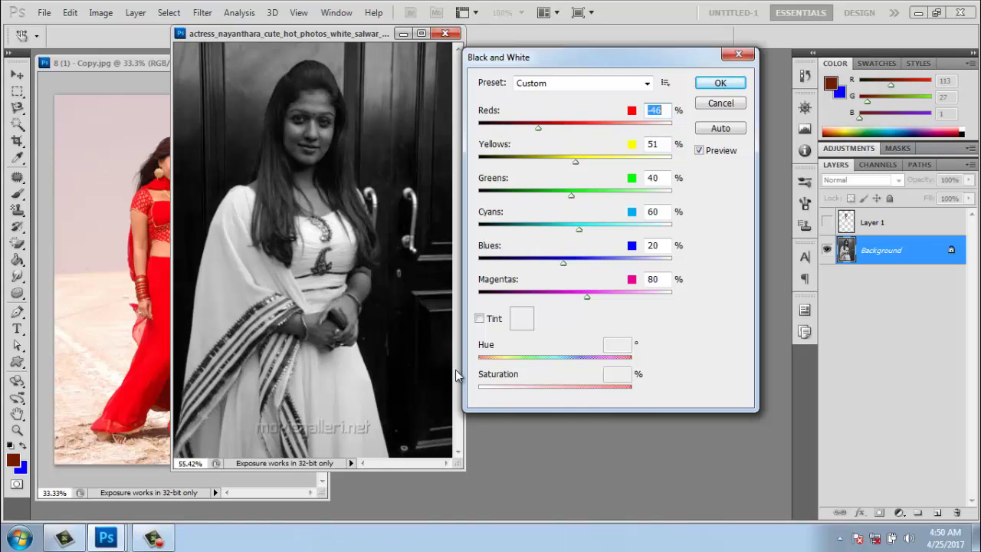
{"action": "left_click", "coordinate": [483, 320]}
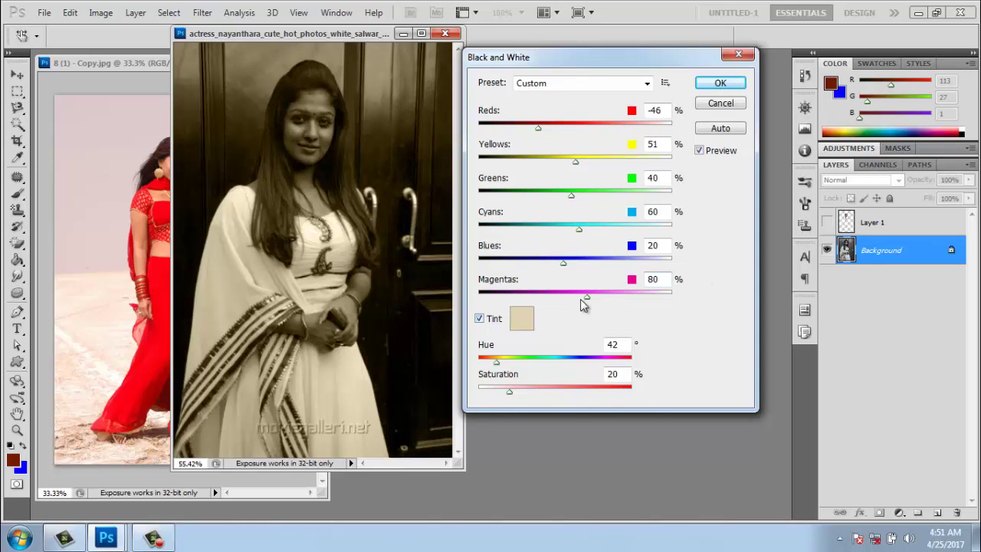
{"action": "left_click", "coordinate": [522, 320]}
{"action": "left_click_drag", "start_coordinate": [469, 162], "coordinate": [560, 99]}
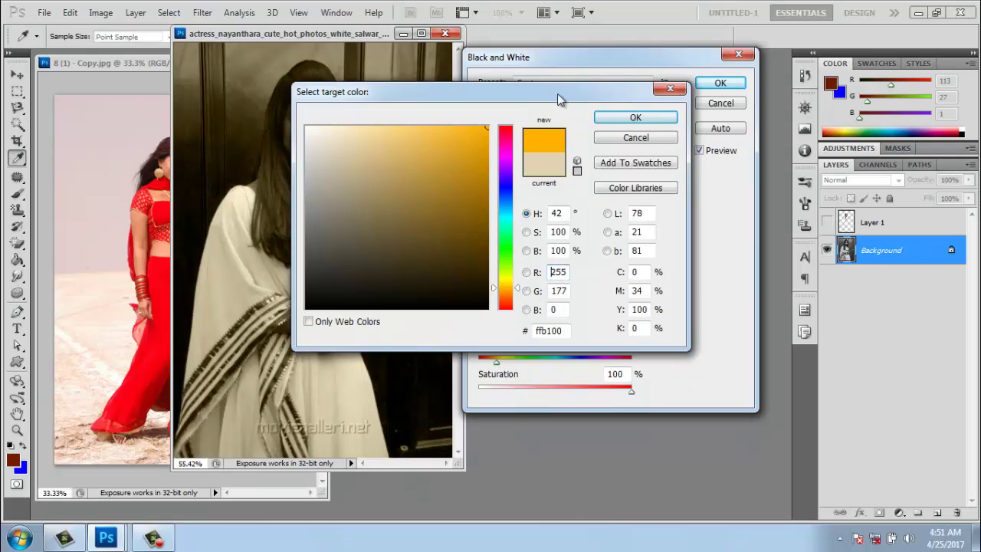
{"action": "left_click", "coordinate": [507, 128]}
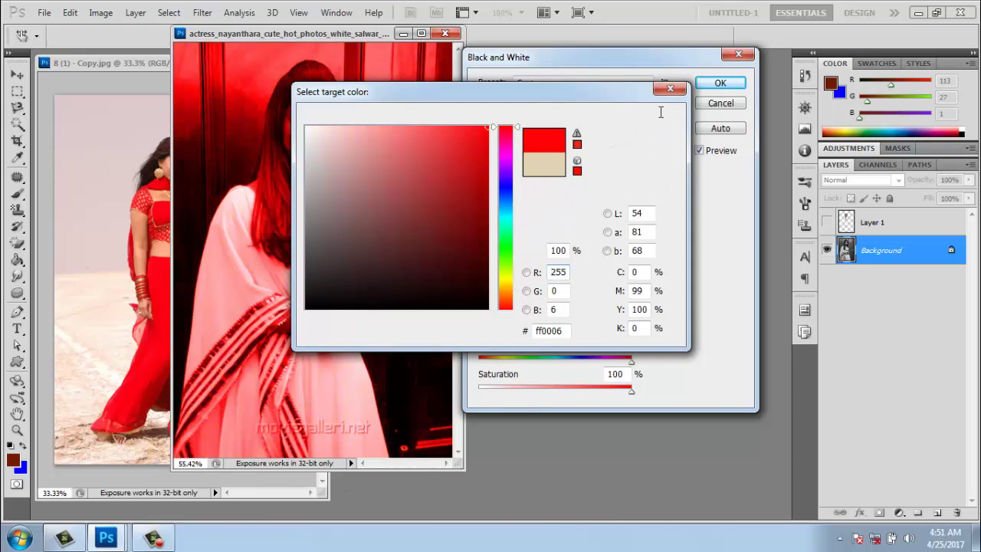
{"action": "left_click", "coordinate": [665, 115]}
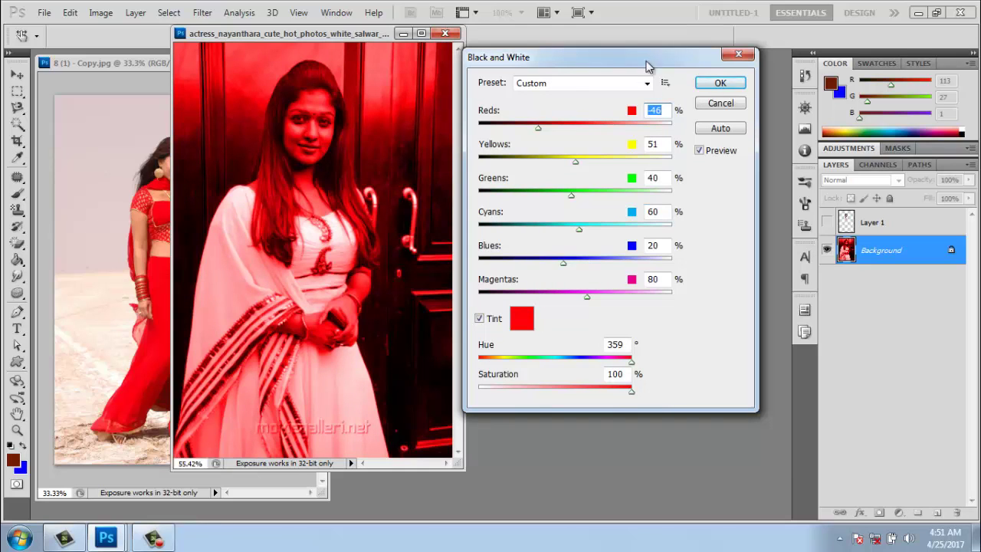
{"action": "left_click", "coordinate": [573, 88]}
{"action": "left_click", "coordinate": [565, 99]}
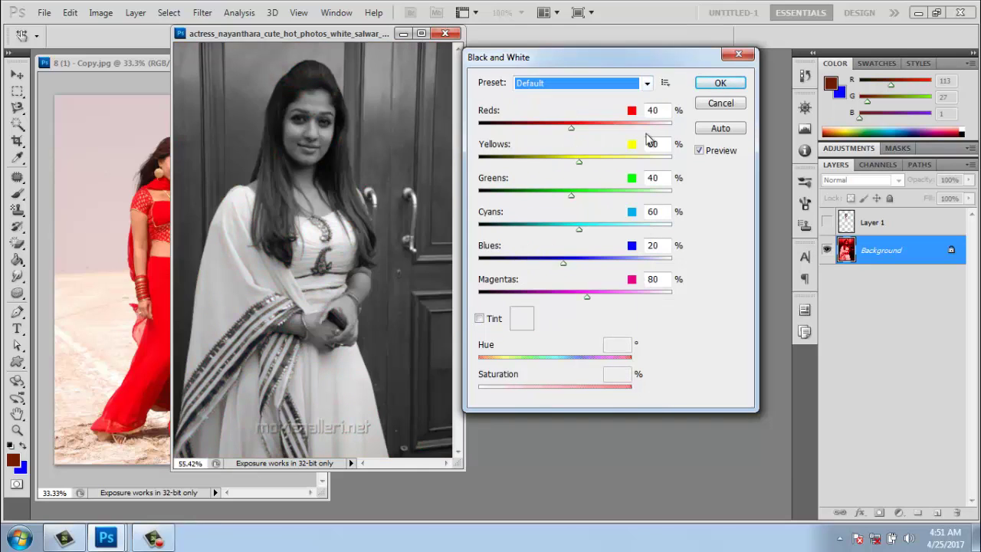
{"action": "left_click", "coordinate": [487, 319]}
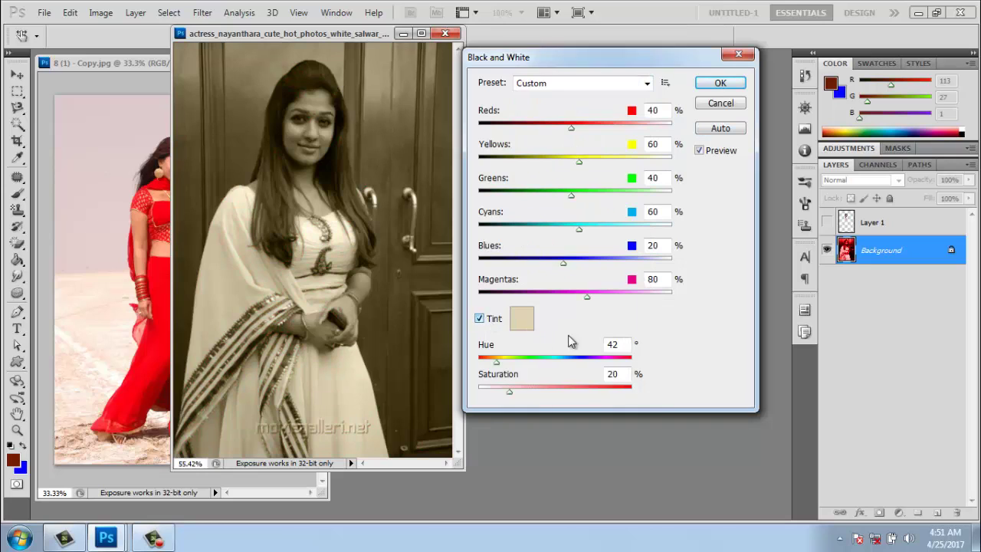
{"action": "left_click_drag", "start_coordinate": [529, 361], "coordinate": [571, 357]}
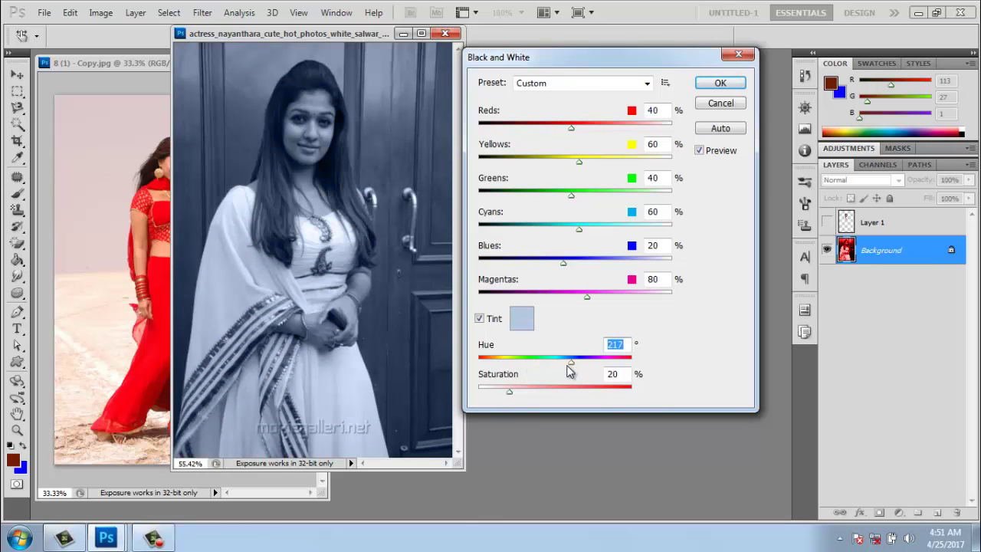
{"action": "left_click_drag", "start_coordinate": [535, 392], "coordinate": [630, 394]}
{"action": "left_click", "coordinate": [630, 391]}
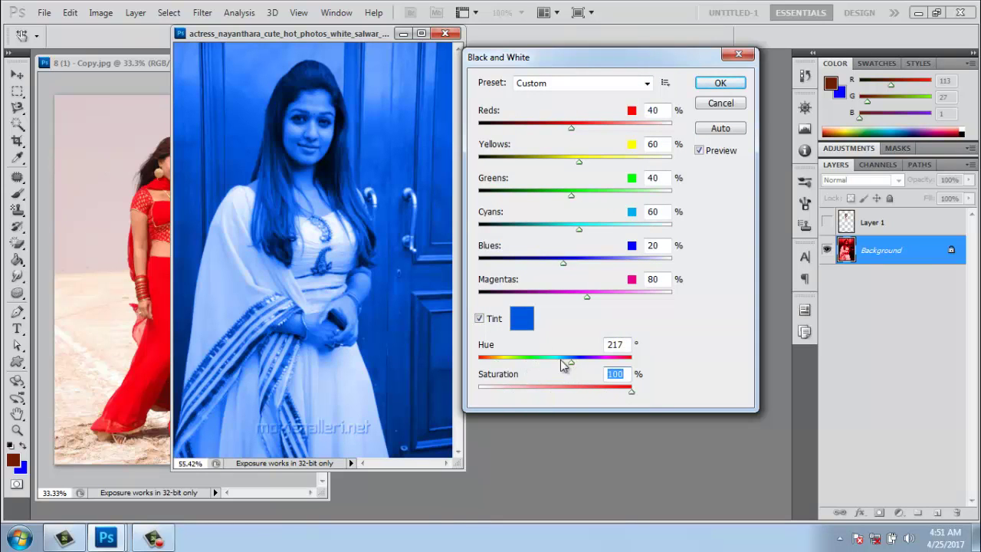
{"action": "mouse_move", "coordinate": [560, 365]}
{"action": "left_mouse_down"}
{"action": "mouse_move", "coordinate": [489, 366]}
{"action": "mouse_move", "coordinate": [579, 366]}
{"action": "left_mouse_up"}
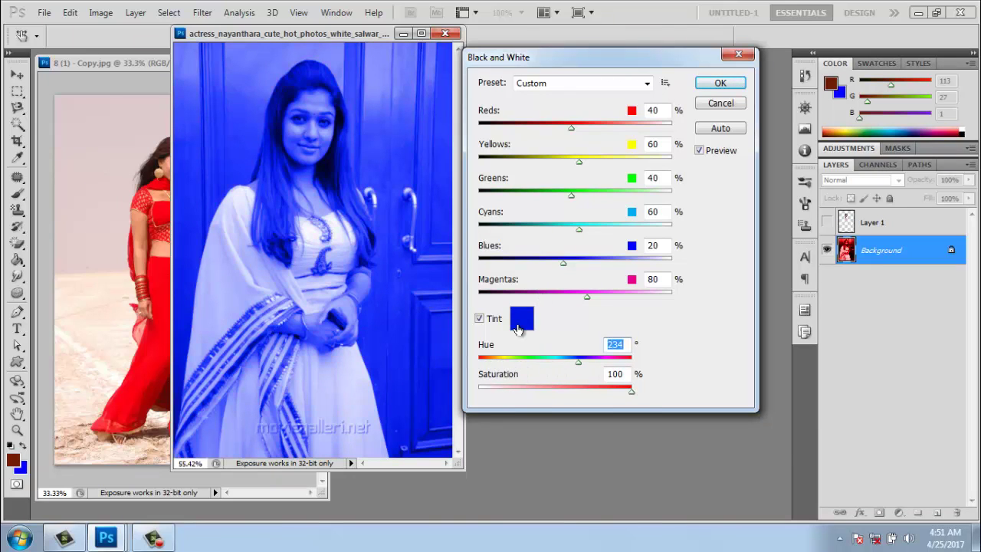
{"action": "left_click", "coordinate": [526, 319]}
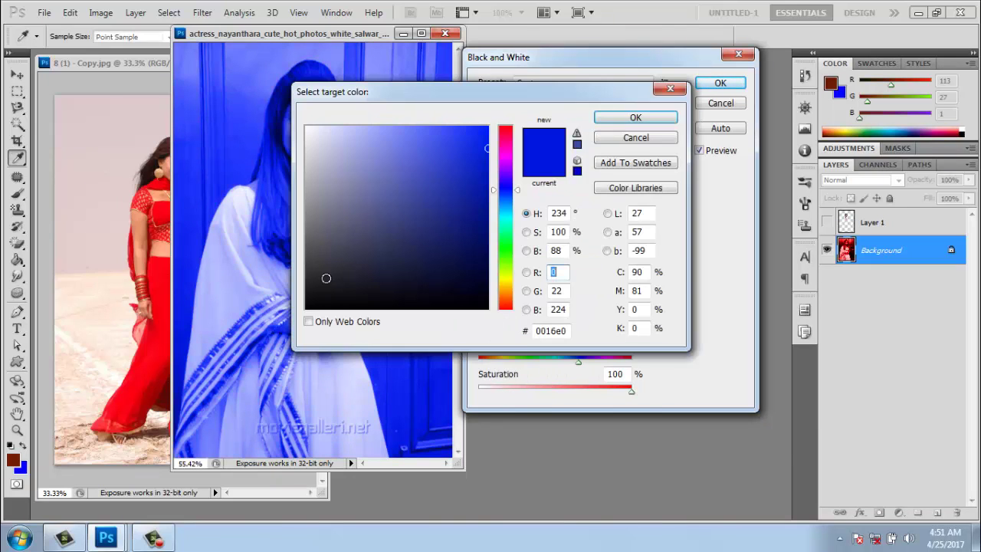
{"action": "left_click", "coordinate": [506, 233]}
{"action": "left_click", "coordinate": [464, 246]}
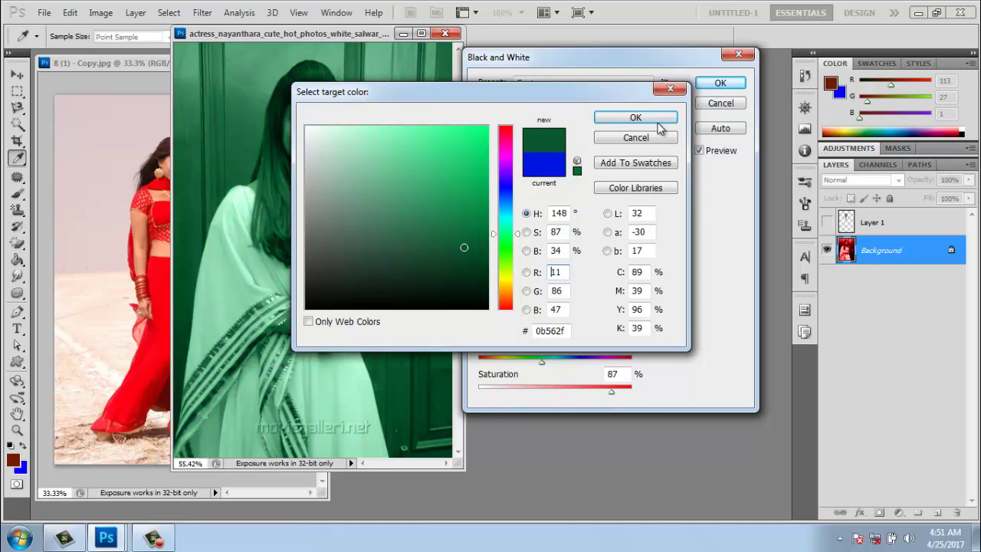
{"action": "left_click", "coordinate": [627, 119]}
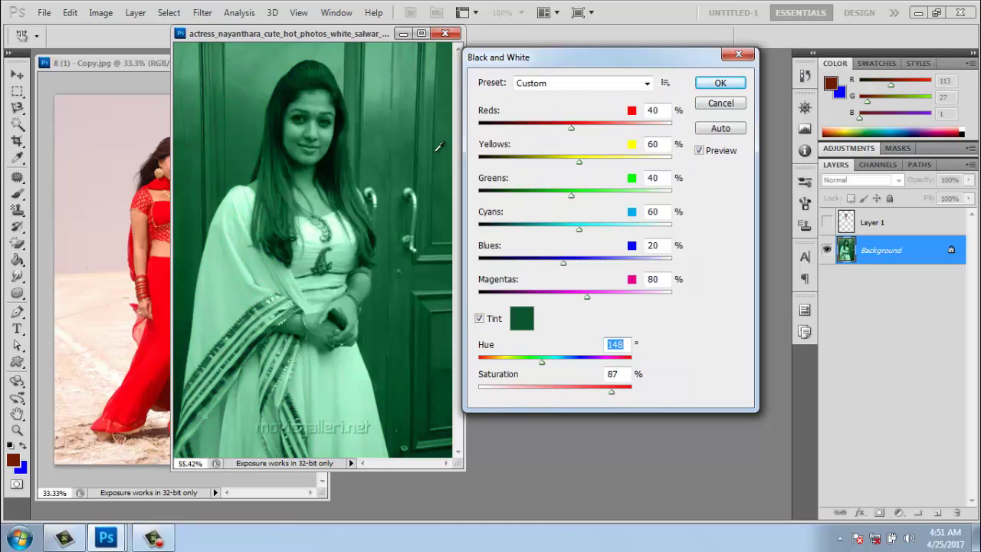
{"action": "left_click", "coordinate": [720, 104]}
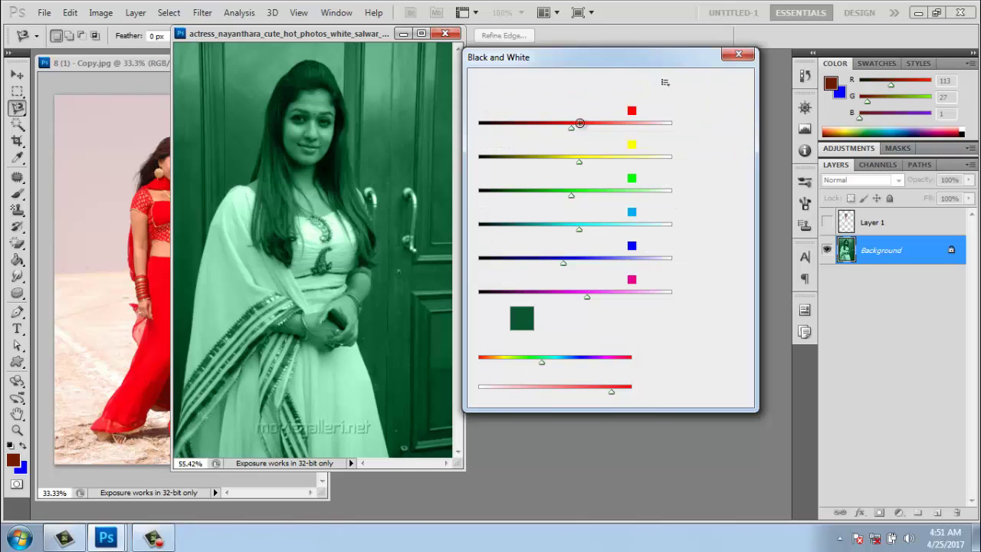
{"action": "left_click", "coordinate": [100, 12]}
{"action": "mouse_move", "coordinate": [122, 49]}
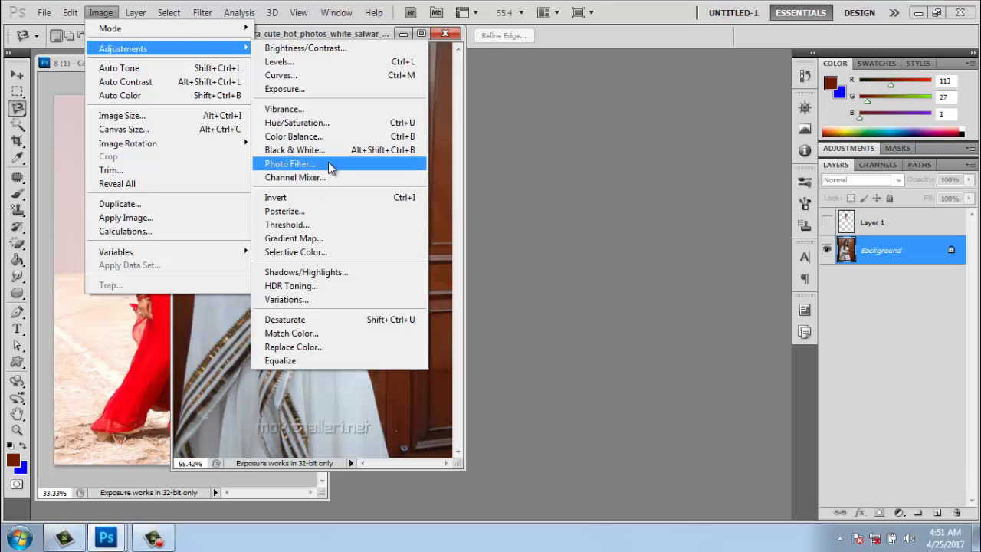
{"action": "left_click", "coordinate": [328, 163]}
{"action": "left_click", "coordinate": [470, 163]}
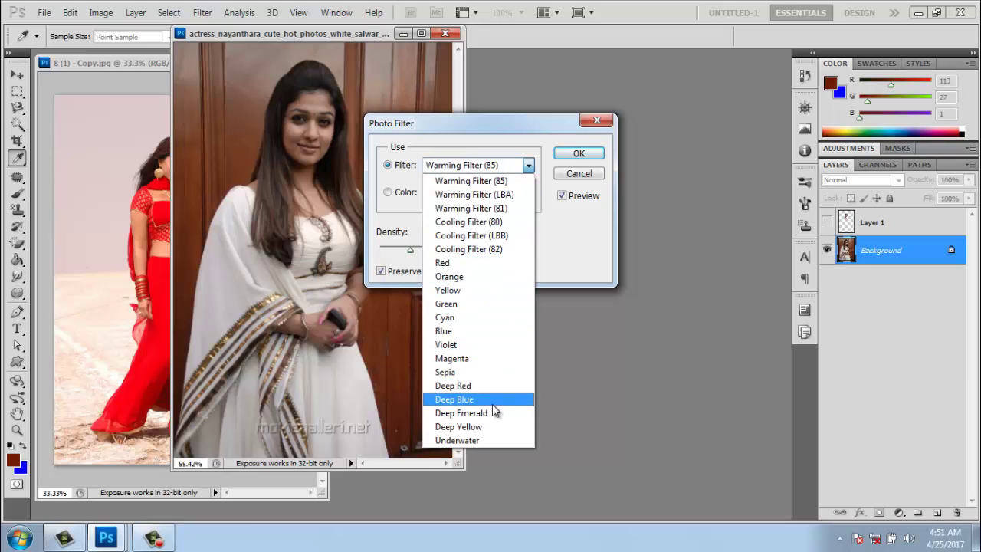
{"action": "left_click", "coordinate": [464, 440]}
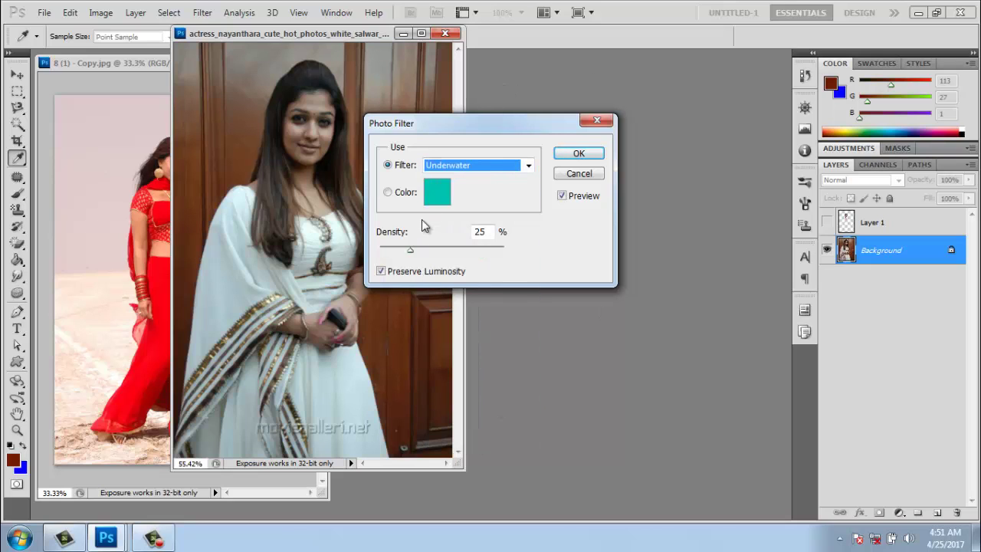
{"action": "left_click_drag", "start_coordinate": [422, 249], "coordinate": [508, 254]}
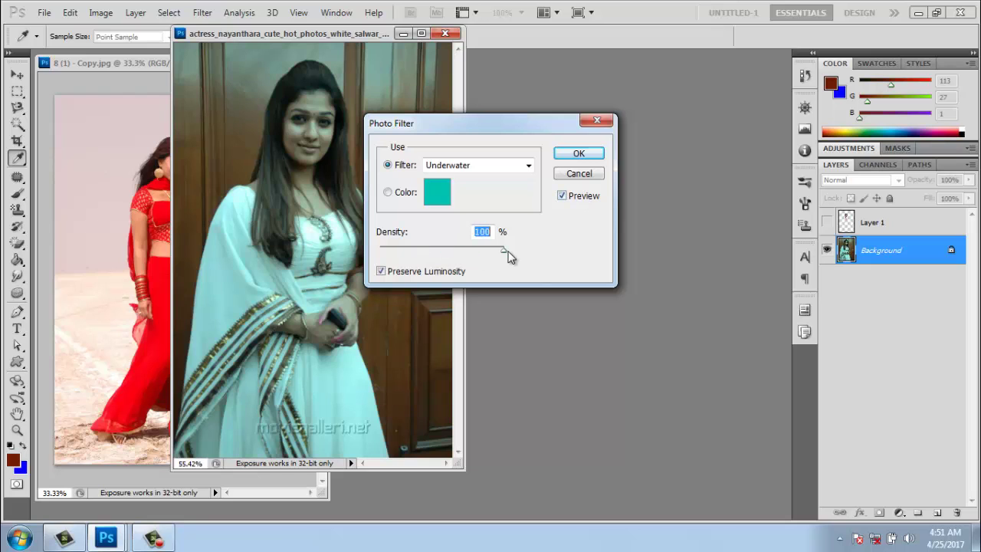
{"action": "left_click", "coordinate": [579, 173]}
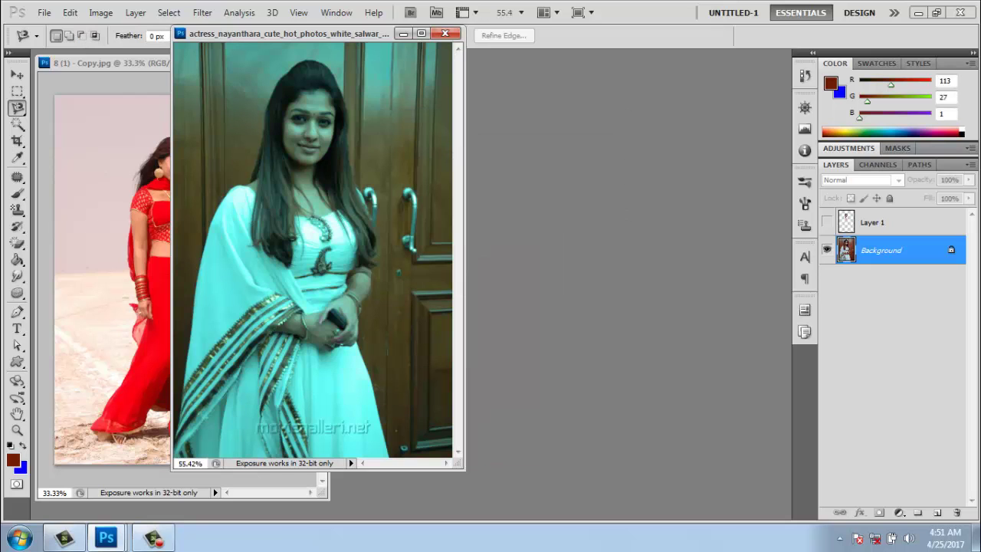
{"action": "left_click", "coordinate": [100, 12]}
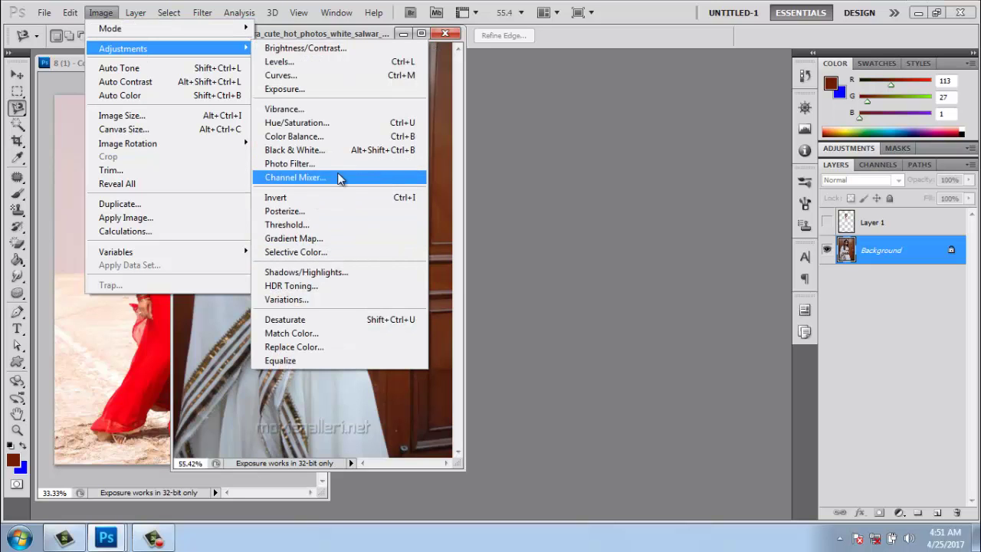
{"action": "left_click", "coordinate": [330, 195]}
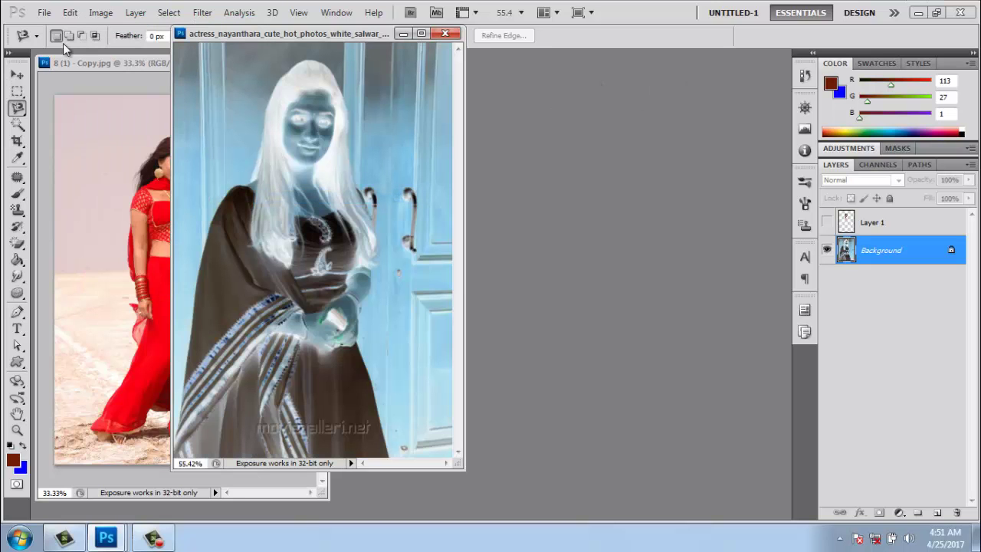
{"action": "left_click", "coordinate": [101, 13]}
{"action": "mouse_move", "coordinate": [123, 48]}
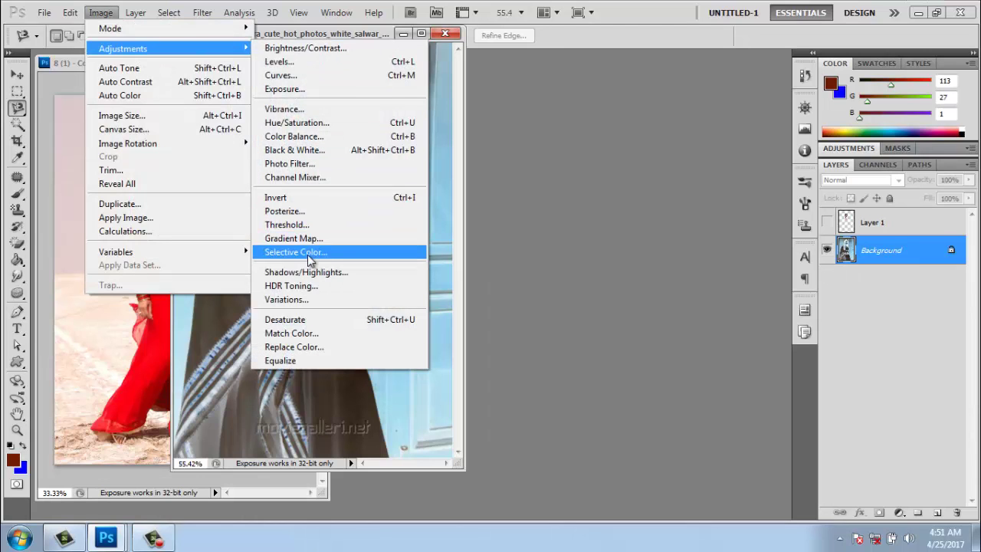
{"action": "left_click", "coordinate": [360, 197]}
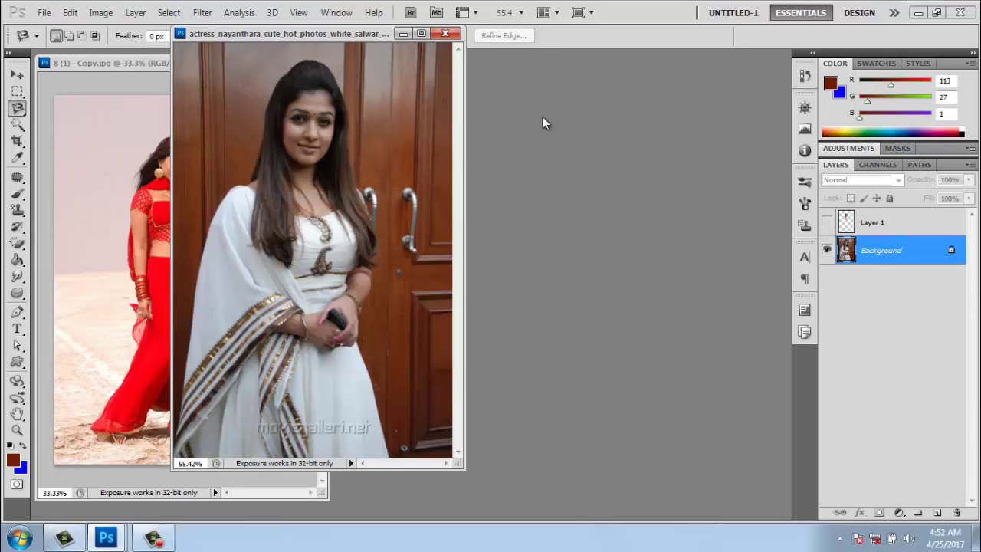
{"action": "left_click", "coordinate": [100, 12]}
{"action": "mouse_move", "coordinate": [123, 49]}
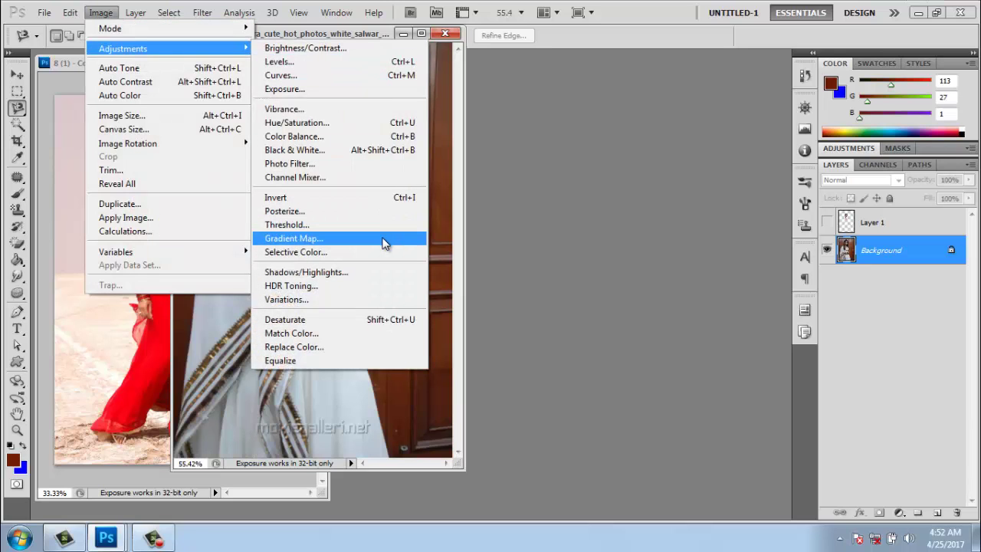
{"action": "left_click", "coordinate": [385, 242]}
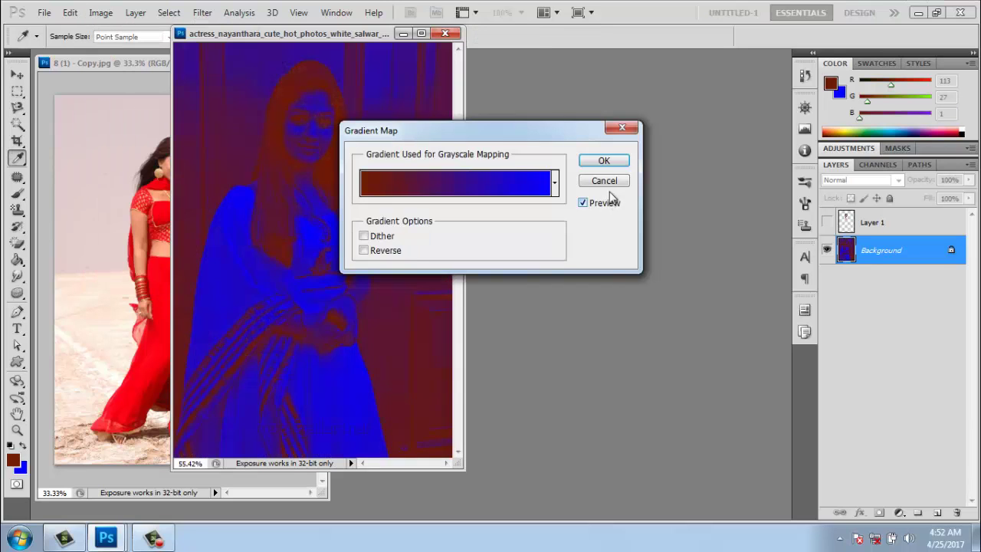
{"action": "left_click", "coordinate": [551, 184]}
{"action": "left_click", "coordinate": [479, 136]}
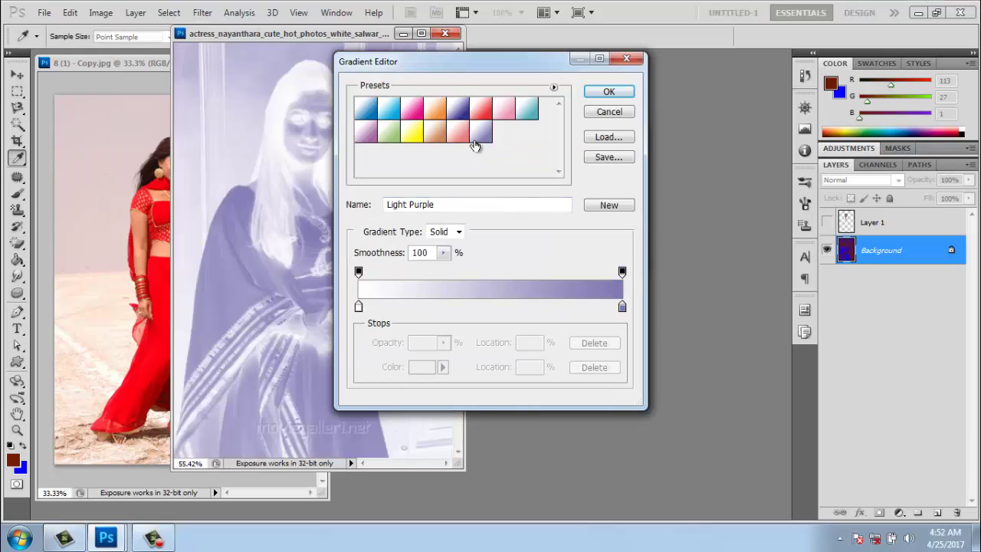
{"action": "left_click", "coordinate": [553, 87]}
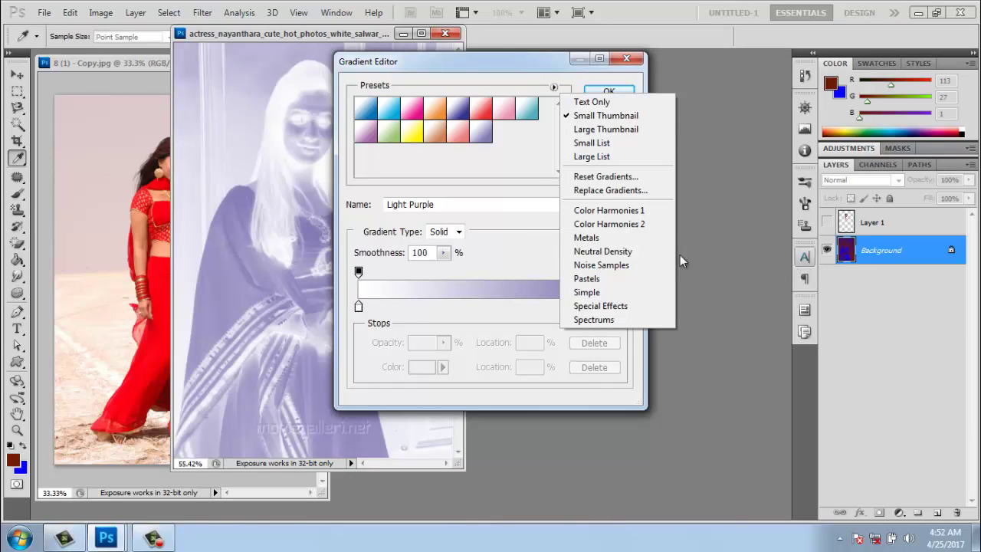
{"action": "left_click", "coordinate": [613, 210]}
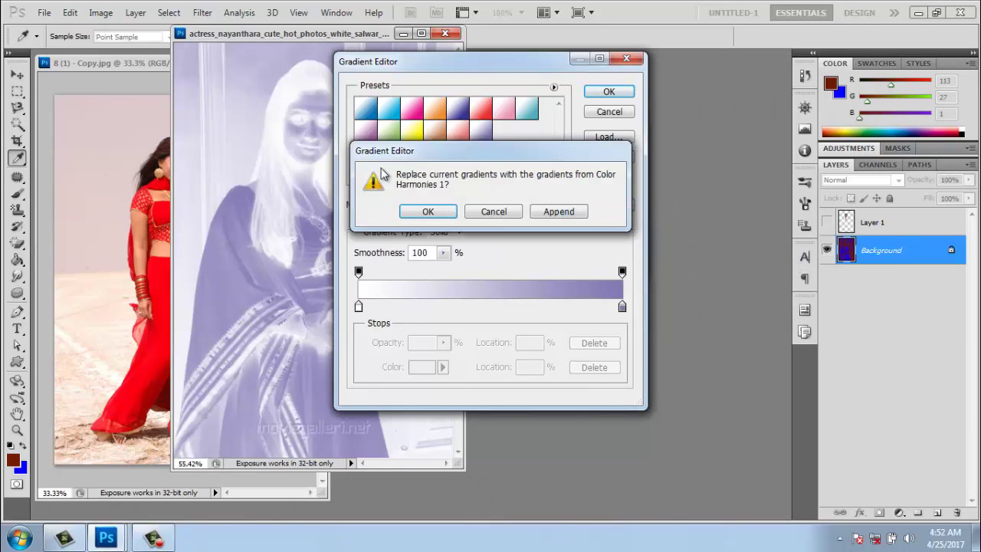
{"action": "left_click", "coordinate": [428, 211]}
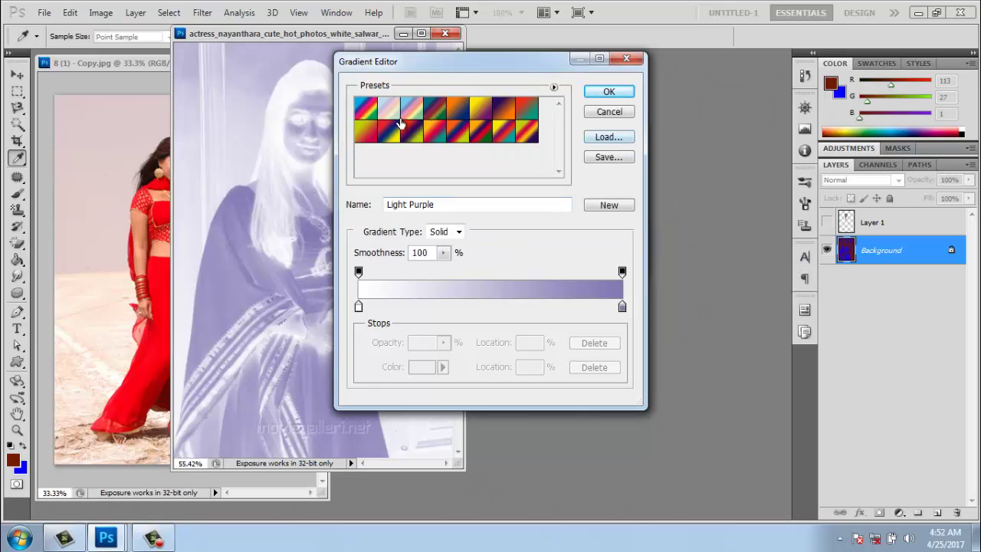
{"action": "left_click", "coordinate": [457, 129]}
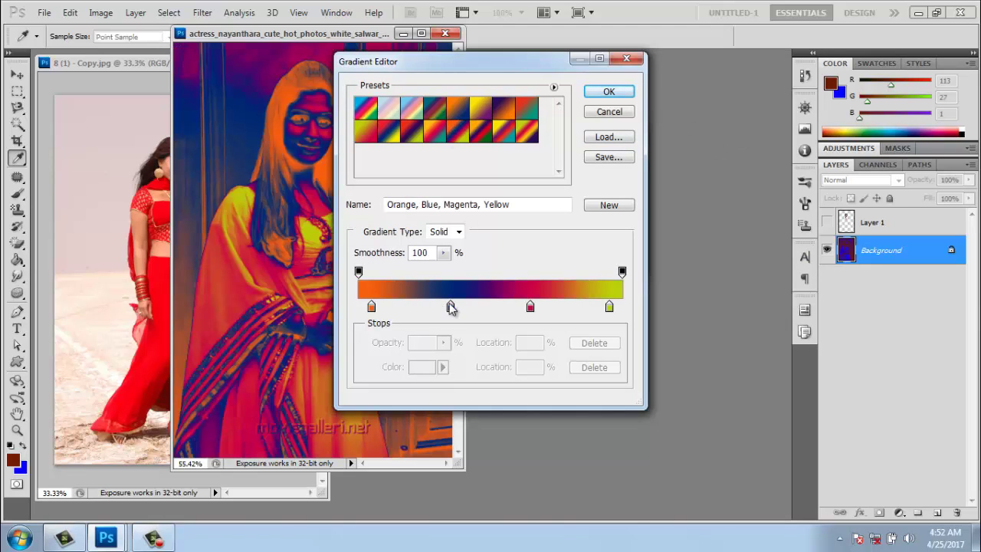
{"action": "left_click", "coordinate": [450, 306]}
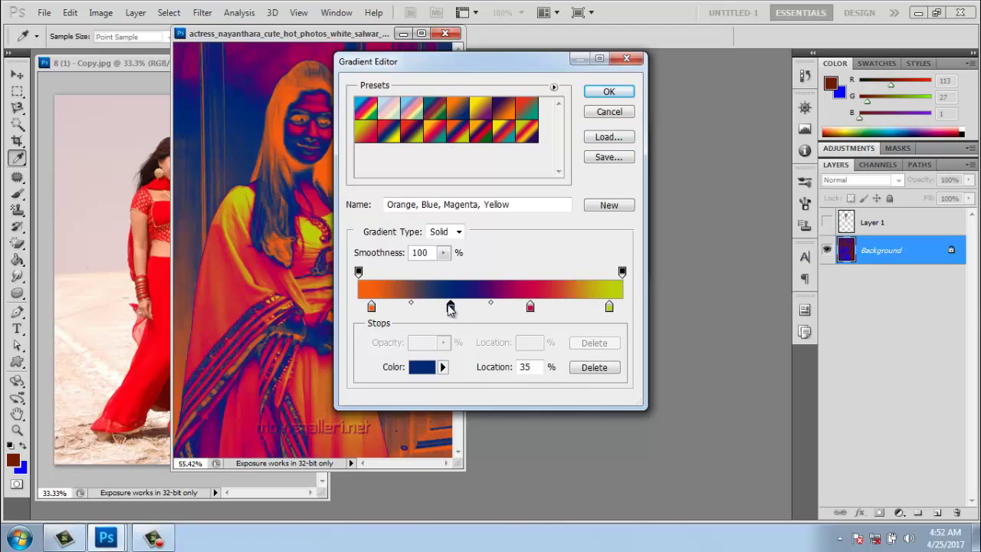
{"action": "left_click", "coordinate": [609, 92]}
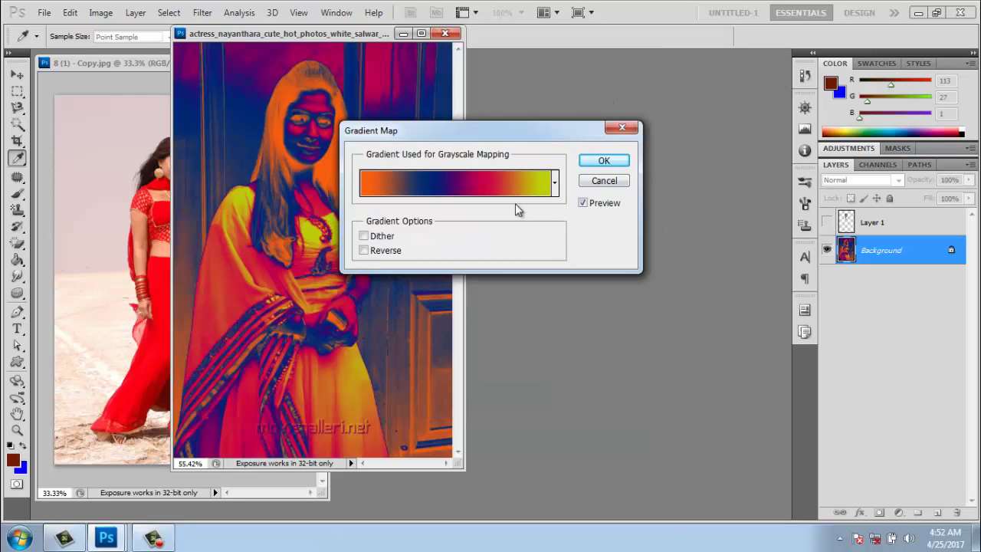
{"action": "left_click", "coordinate": [374, 260]}
{"action": "left_click", "coordinate": [373, 255]}
{"action": "left_click", "coordinate": [373, 255]}
{"action": "left_click", "coordinate": [604, 181]}
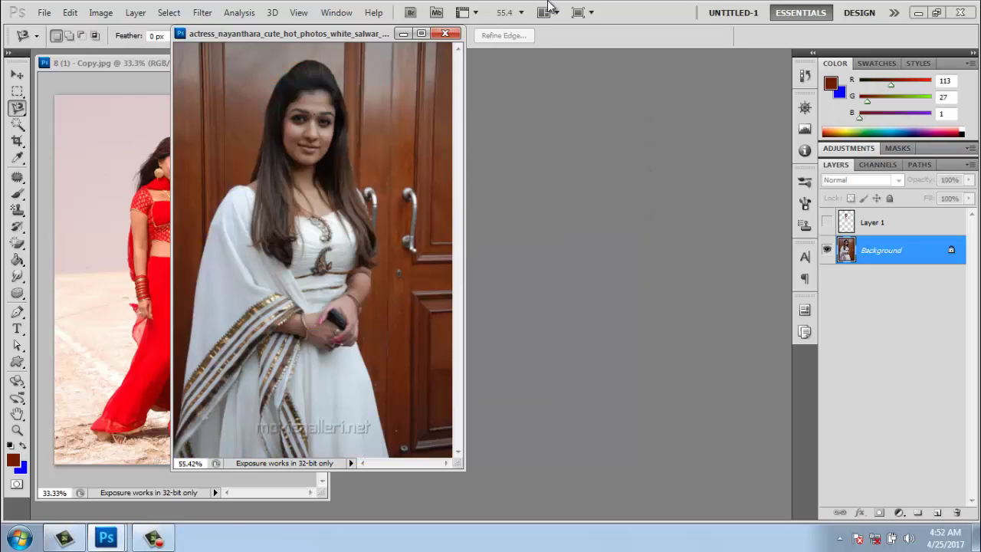
Step: Bring the red-dress photo forward and open Selective Color on its Reds
{"action": "left_click", "coordinate": [100, 13]}
{"action": "mouse_move", "coordinate": [122, 48]}
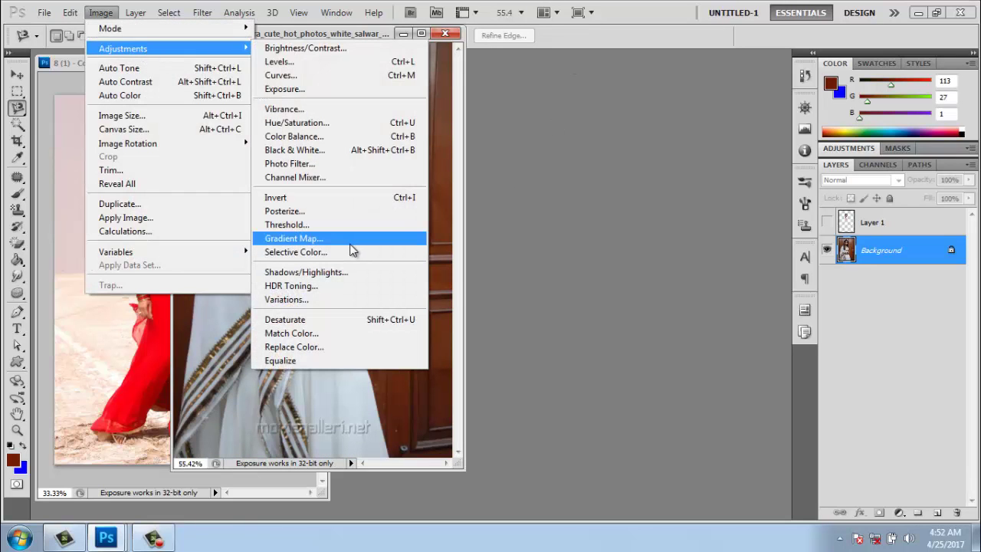
{"action": "left_click", "coordinate": [78, 276]}
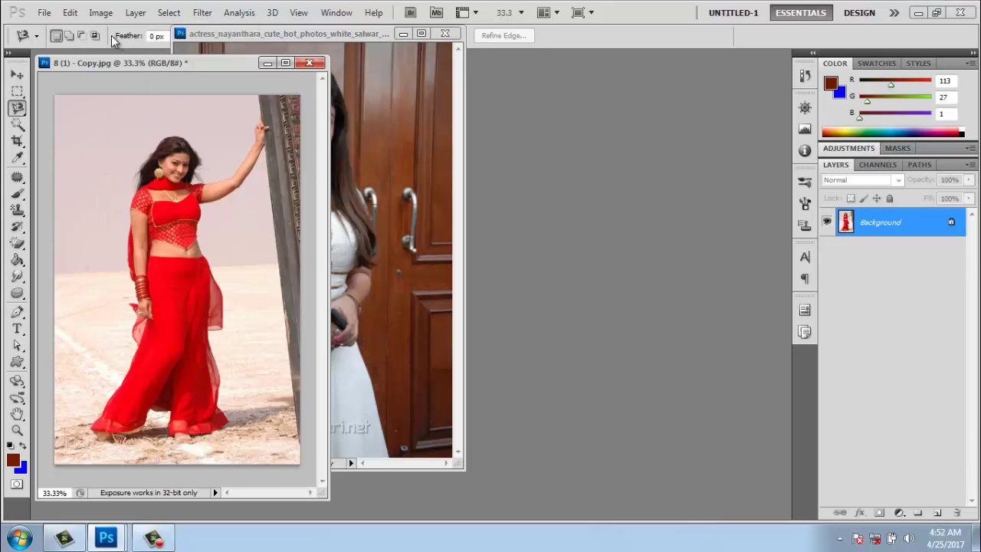
{"action": "left_click", "coordinate": [100, 13]}
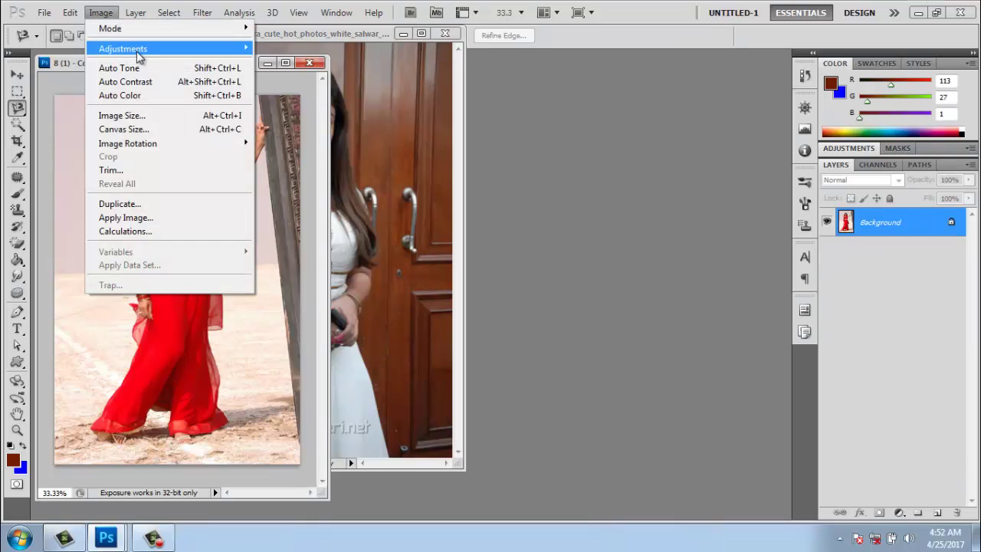
{"action": "mouse_move", "coordinate": [123, 48]}
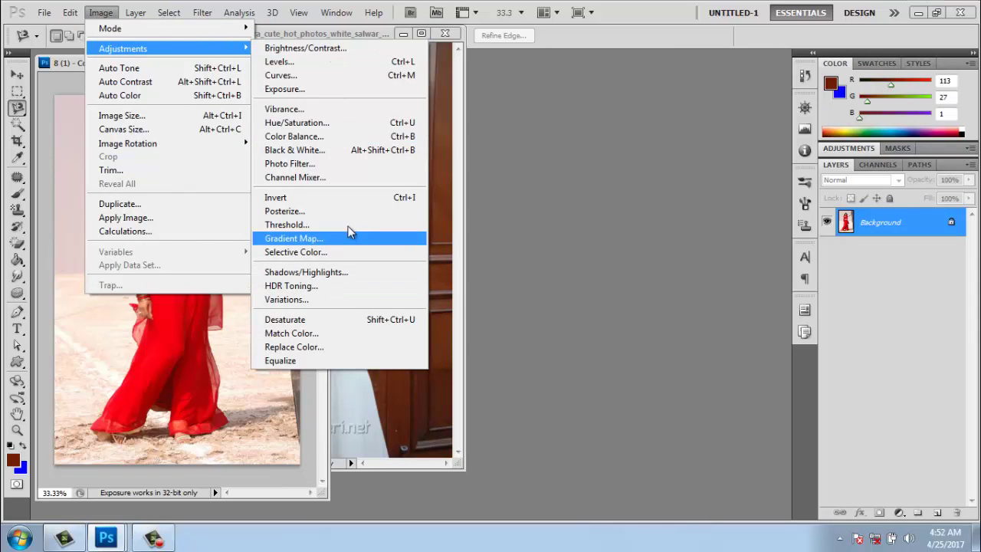
{"action": "left_click", "coordinate": [349, 252]}
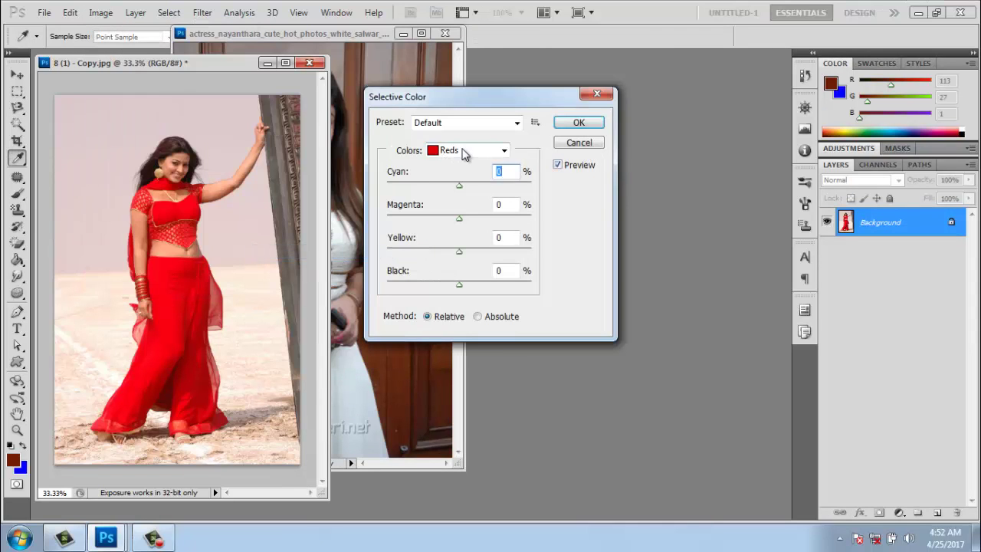
{"action": "left_click", "coordinate": [468, 152]}
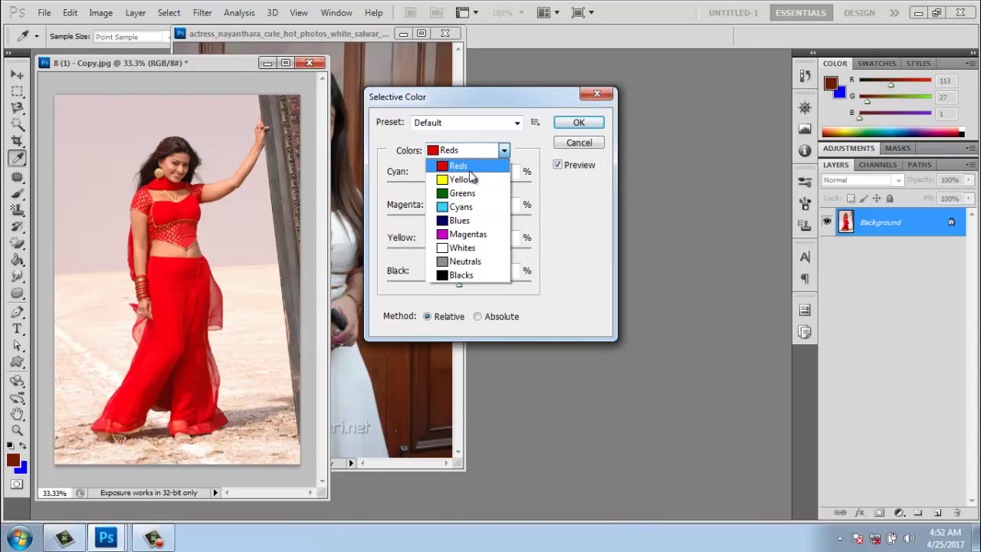
{"action": "left_click", "coordinate": [467, 165]}
Step: Preview Reds at Cyan +100, Magenta -76, Yellow +100, Black +60, then cancel
{"action": "left_click_drag", "start_coordinate": [459, 185], "coordinate": [530, 185]}
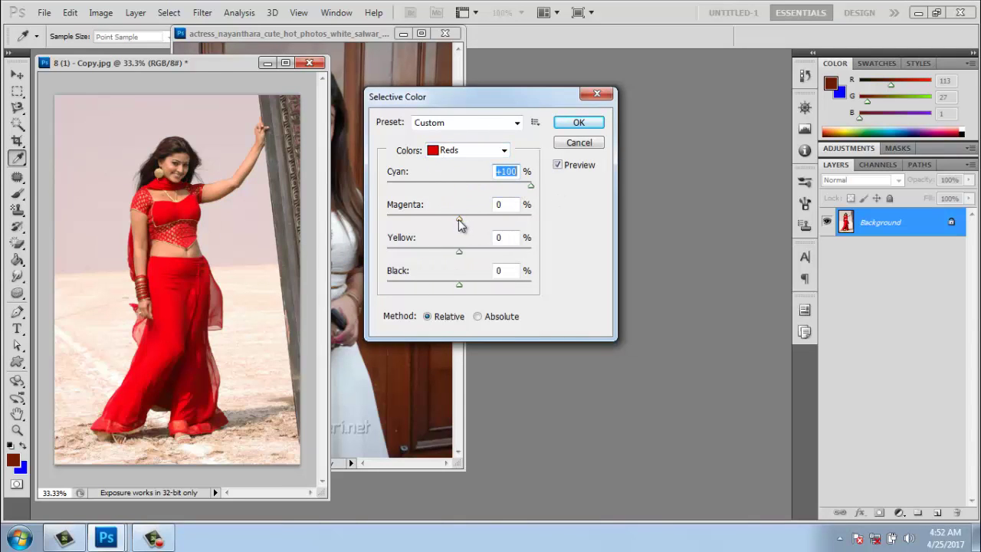
{"action": "mouse_move", "coordinate": [459, 220]}
{"action": "left_mouse_down"}
{"action": "mouse_move", "coordinate": [550, 222]}
{"action": "mouse_move", "coordinate": [405, 220]}
{"action": "left_mouse_up"}
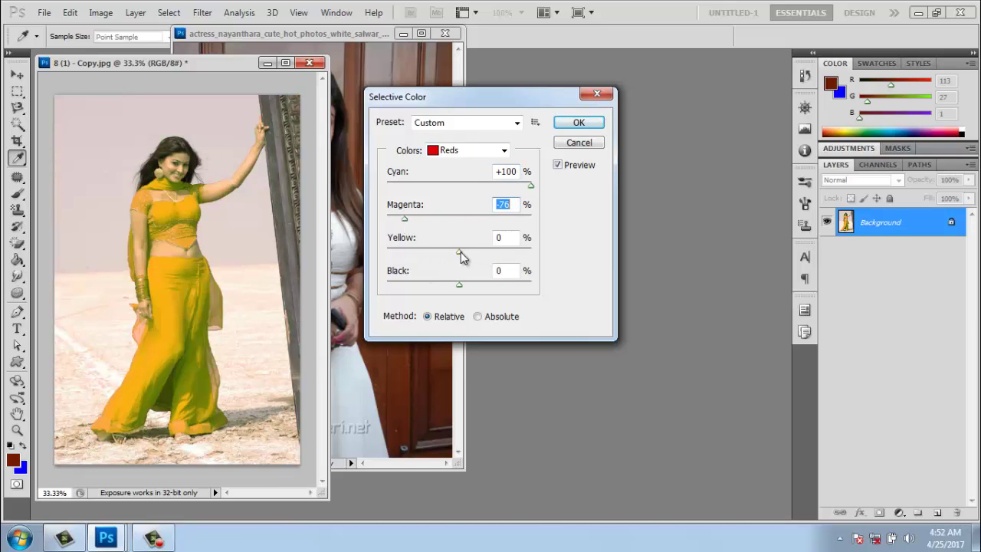
{"action": "left_click_drag", "start_coordinate": [459, 251], "coordinate": [531, 255]}
{"action": "mouse_move", "coordinate": [436, 283]}
{"action": "left_mouse_down"}
{"action": "mouse_move", "coordinate": [385, 285]}
{"action": "mouse_move", "coordinate": [505, 283]}
{"action": "left_mouse_up"}
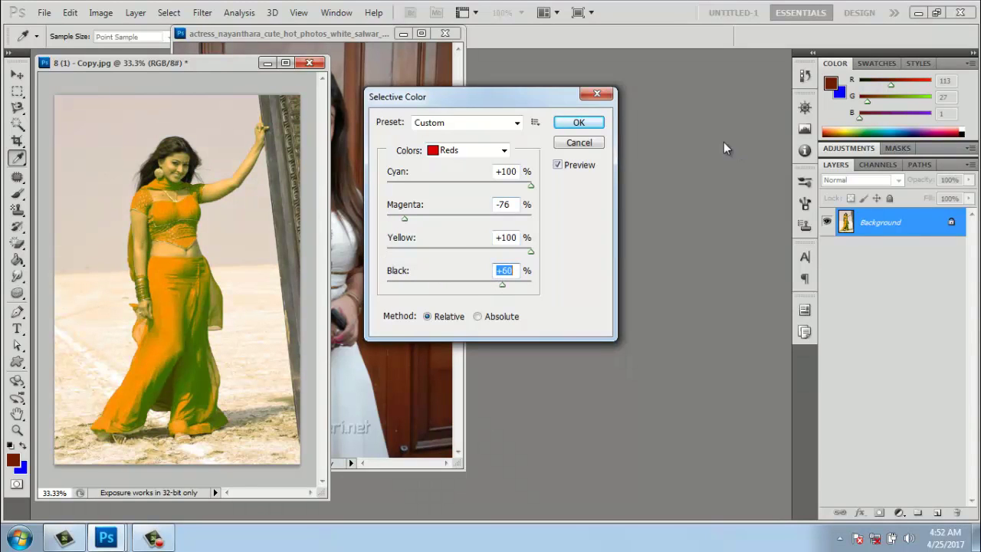
{"action": "left_click", "coordinate": [578, 142]}
{"action": "left_click", "coordinate": [17, 107]}
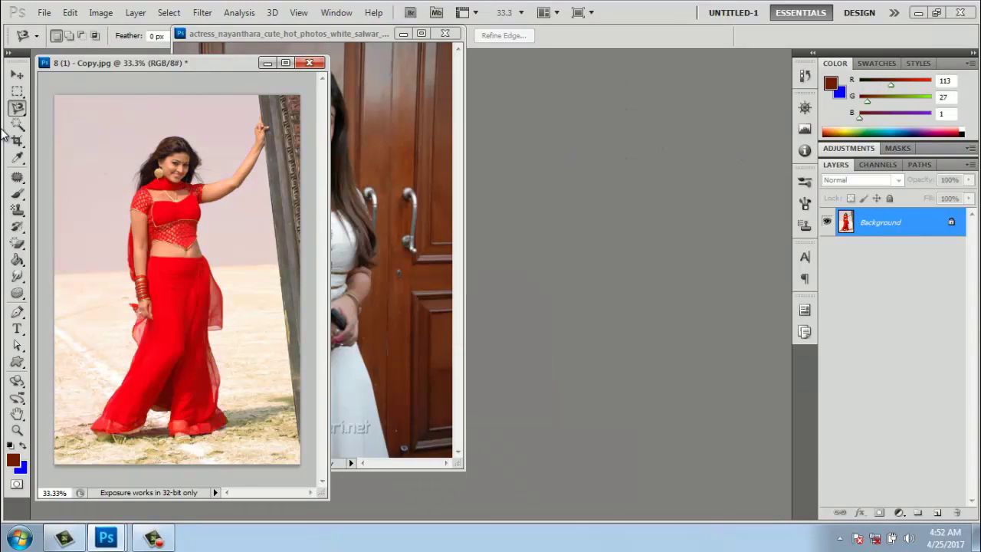
{"action": "left_click", "coordinate": [100, 12]}
{"action": "mouse_move", "coordinate": [123, 48]}
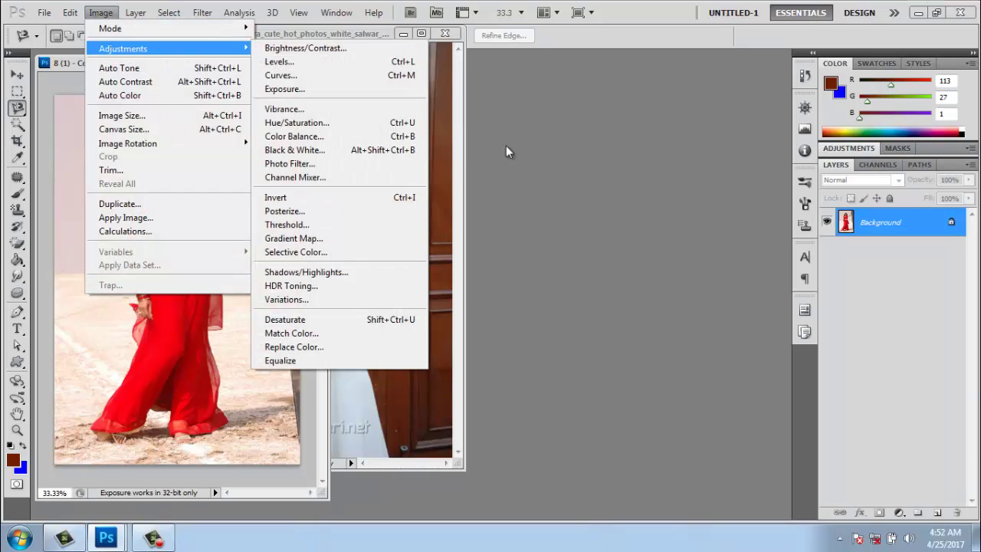
{"action": "left_click", "coordinate": [316, 299]}
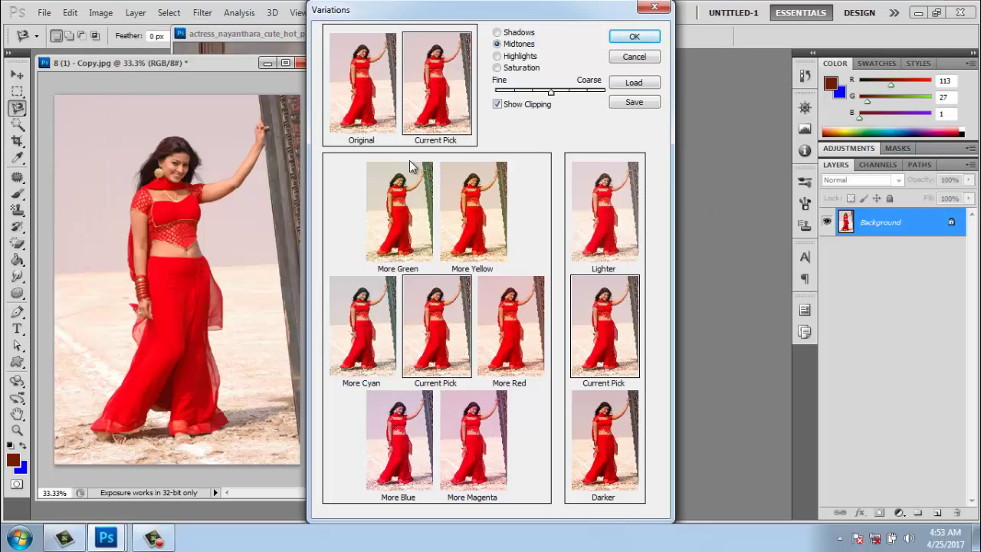
{"action": "left_click", "coordinate": [463, 204]}
{"action": "left_click", "coordinate": [464, 204]}
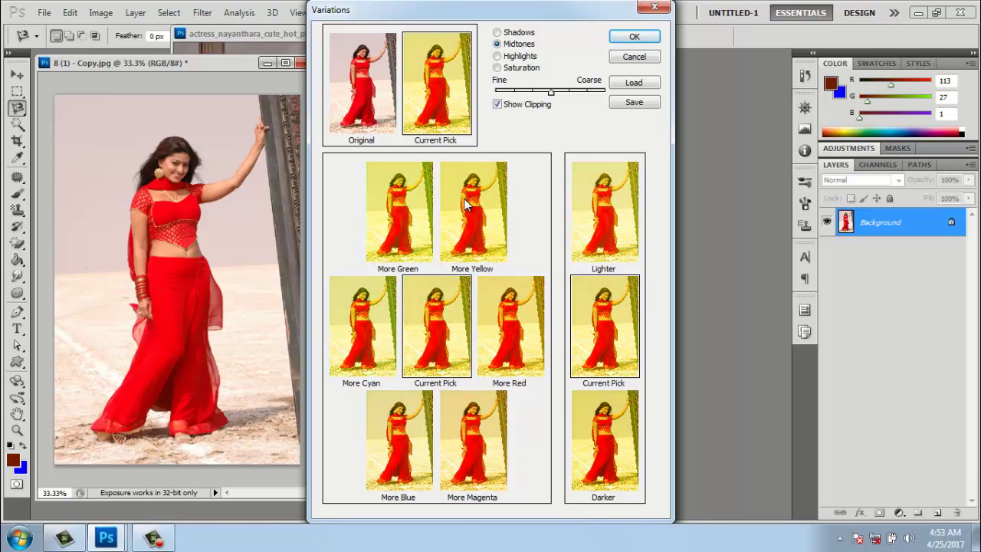
{"action": "left_click", "coordinate": [635, 36]}
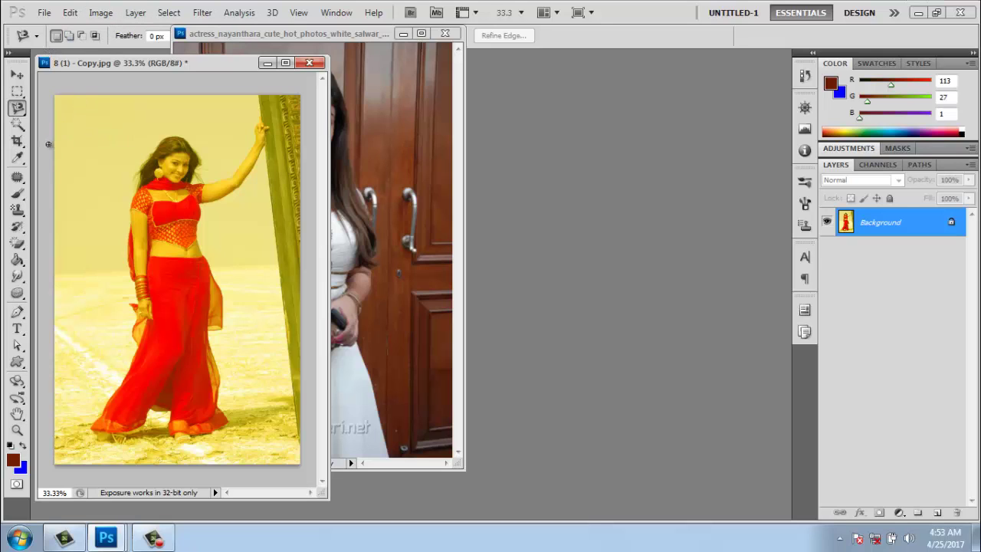
{"action": "left_click", "coordinate": [101, 12]}
{"action": "left_click", "coordinate": [706, 135]}
{"action": "key", "text": "ctrl+z"}
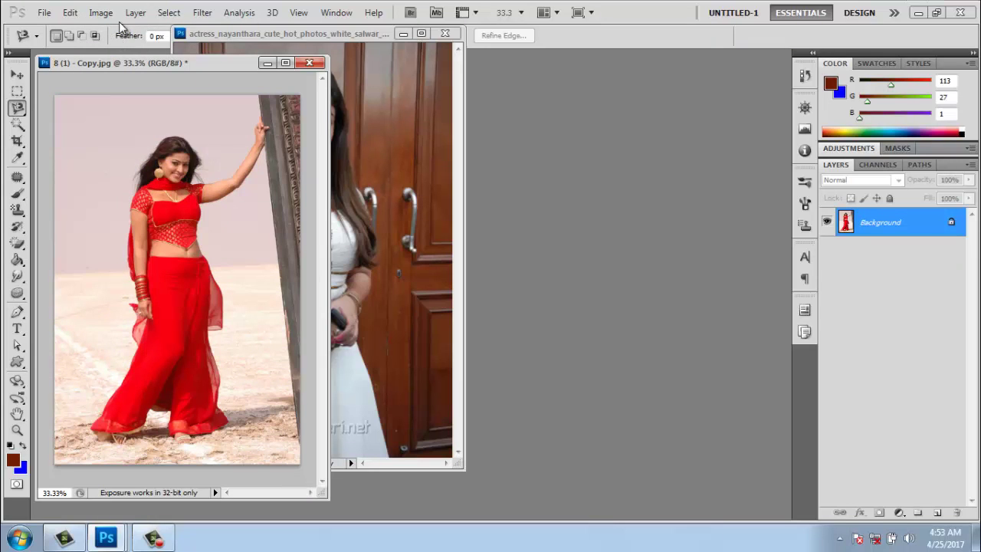
{"action": "left_click", "coordinate": [100, 12]}
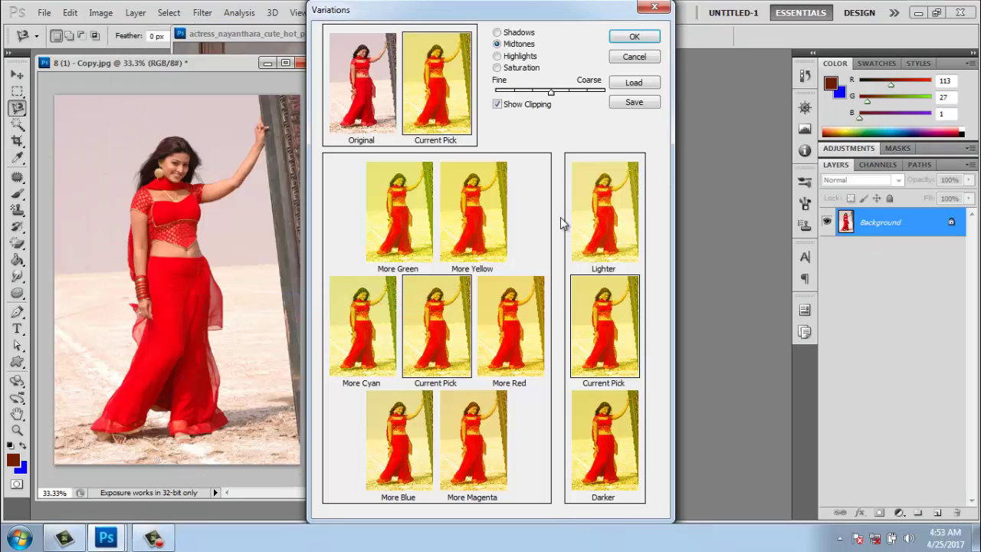
{"action": "left_click", "coordinate": [375, 119]}
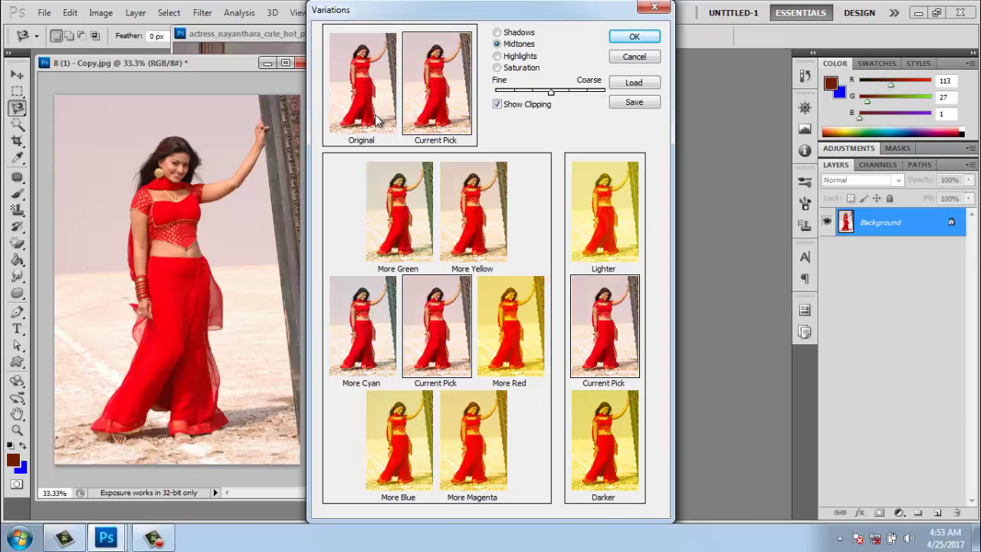
{"action": "left_click", "coordinate": [498, 326]}
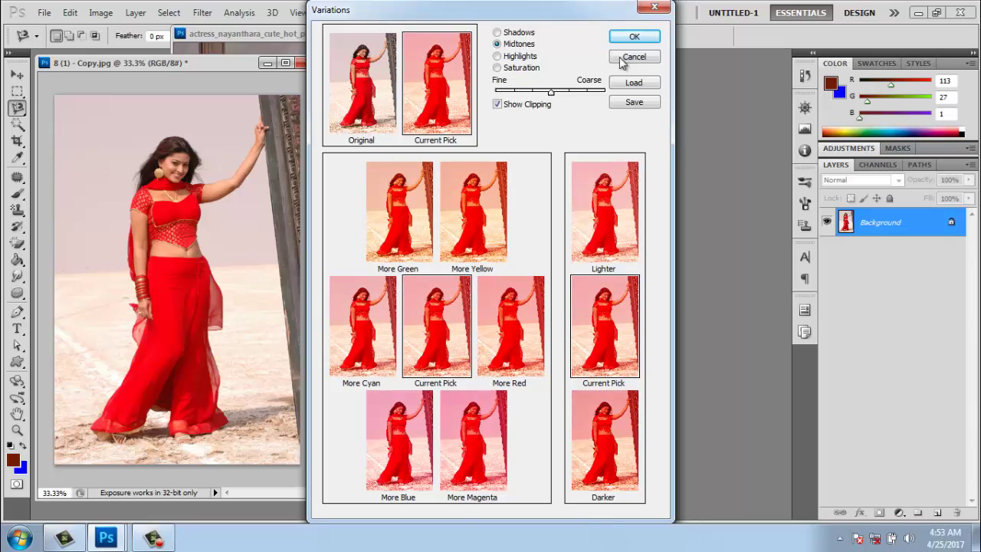
{"action": "left_click", "coordinate": [642, 37]}
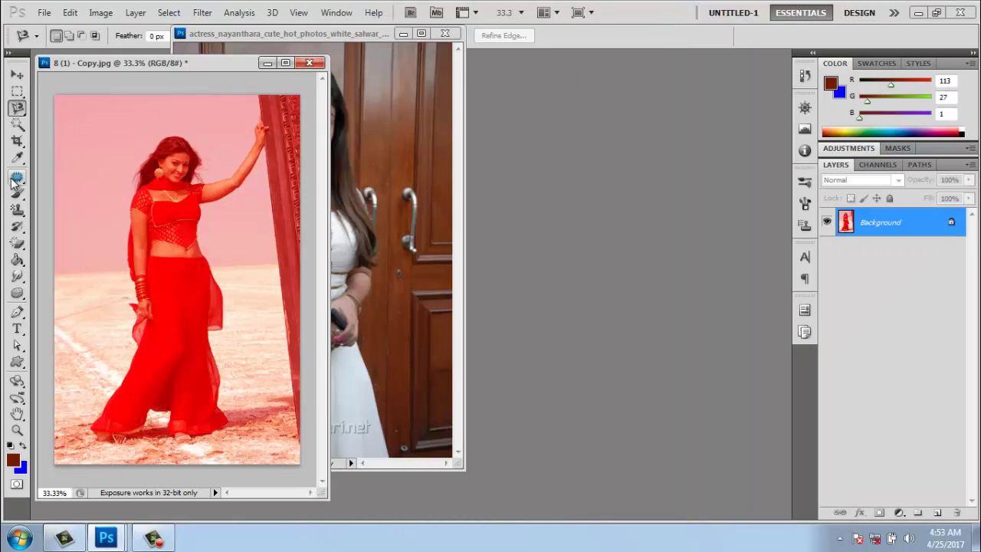
{"action": "key", "text": "ctrl+z"}
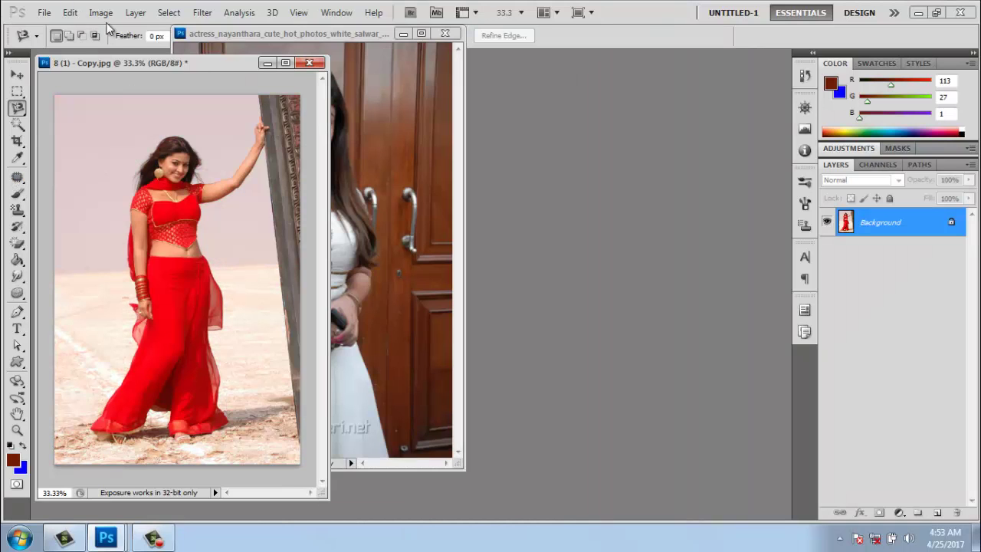
{"action": "left_click", "coordinate": [100, 12]}
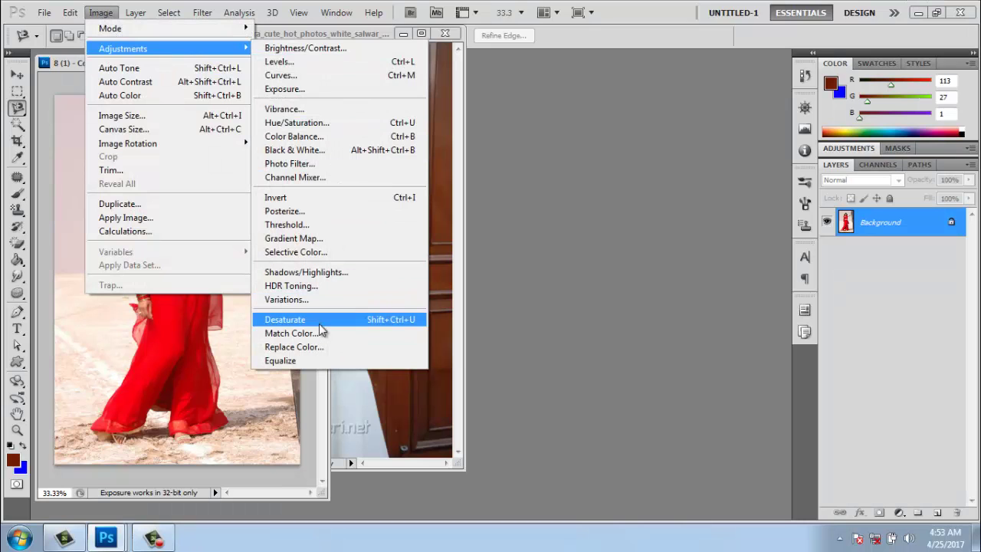
{"action": "left_click", "coordinate": [598, 209]}
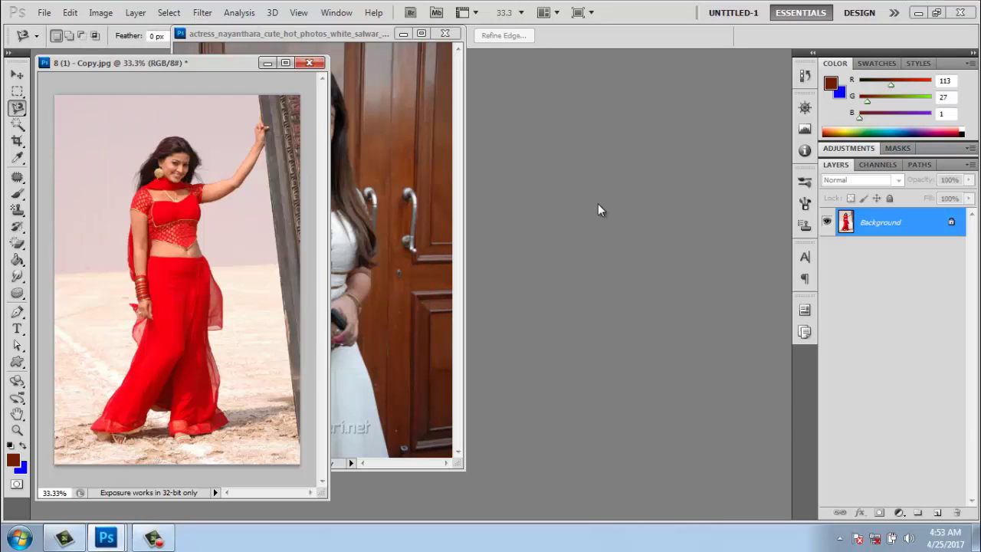
{"action": "double_click", "coordinate": [598, 208]}
Step: Open the 63 - Copy photo, then also open the MURLIN photo
{"action": "double_click", "coordinate": [551, 224]}
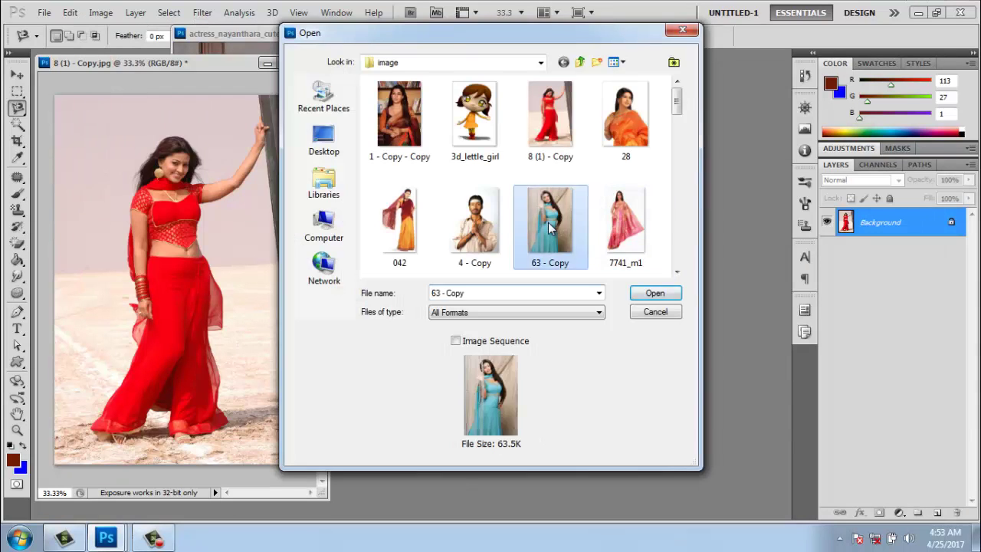
{"action": "key", "text": "ctrl+o"}
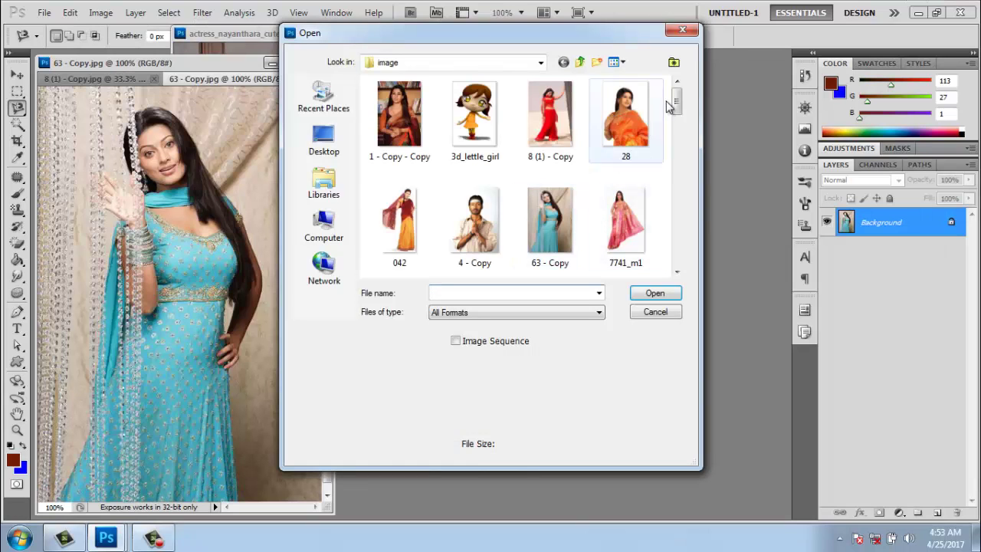
{"action": "left_click_drag", "start_coordinate": [676, 103], "coordinate": [664, 232]}
{"action": "left_click", "coordinate": [624, 263]}
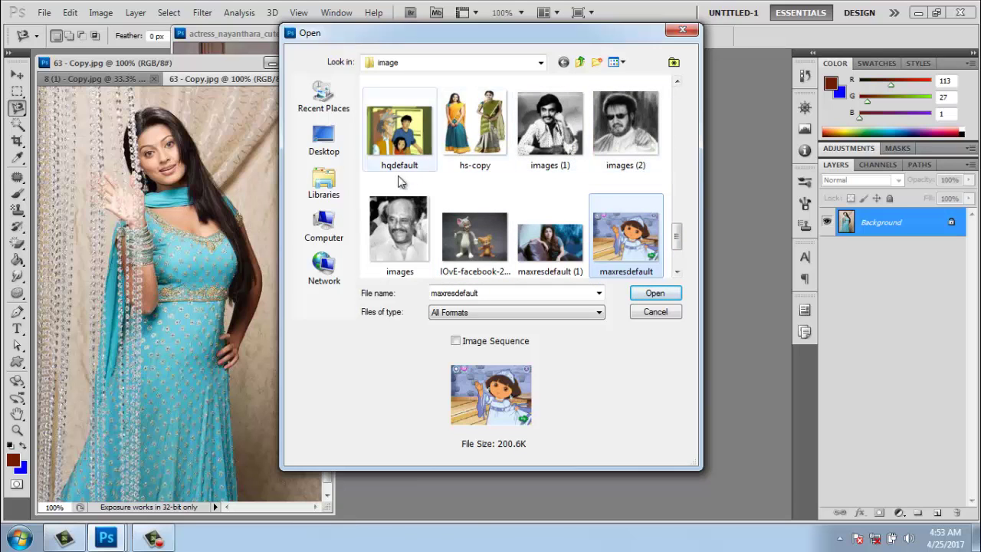
{"action": "left_click", "coordinate": [398, 229]}
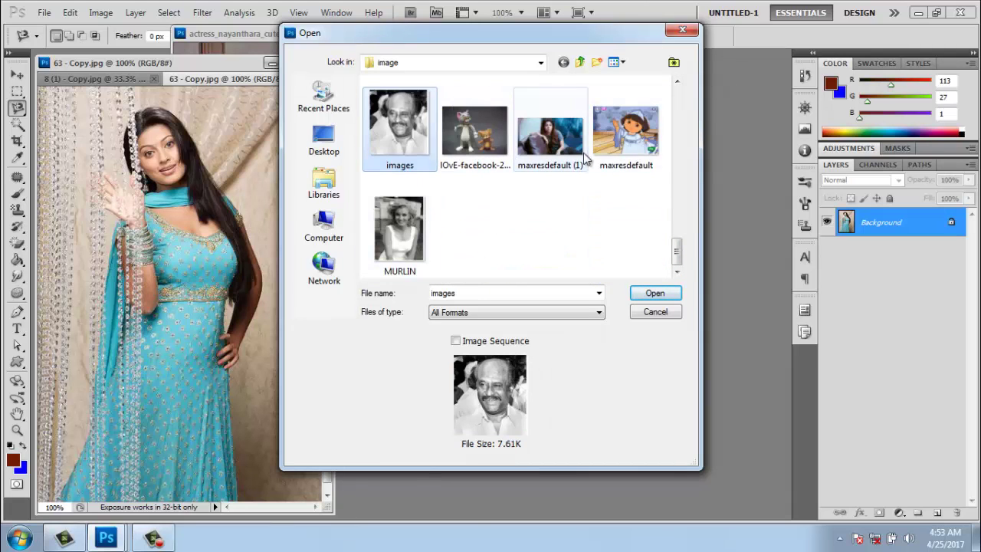
{"action": "left_click", "coordinate": [412, 214]}
{"action": "double_click", "coordinate": [412, 213]}
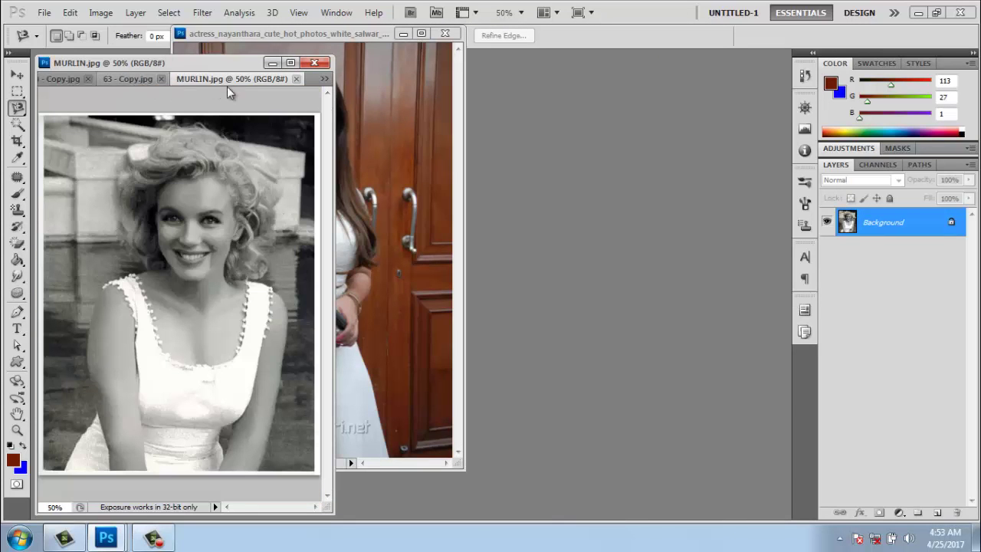
Step: Float MURLIN.jpg and 63 - Copy.jpg in separate windows and activate the red-dress photo
{"action": "left_click_drag", "start_coordinate": [231, 81], "coordinate": [527, 113]}
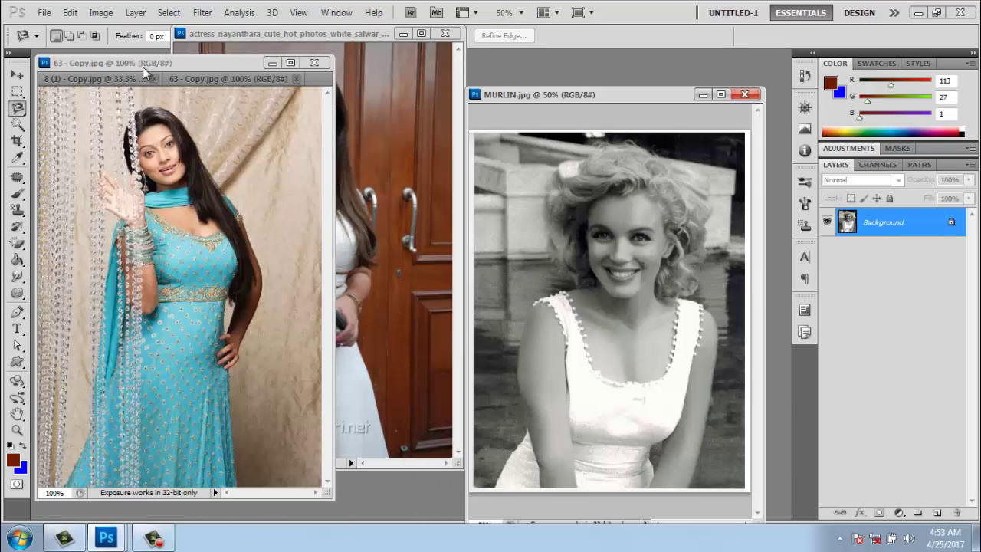
{"action": "left_click_drag", "start_coordinate": [214, 80], "coordinate": [549, 131]}
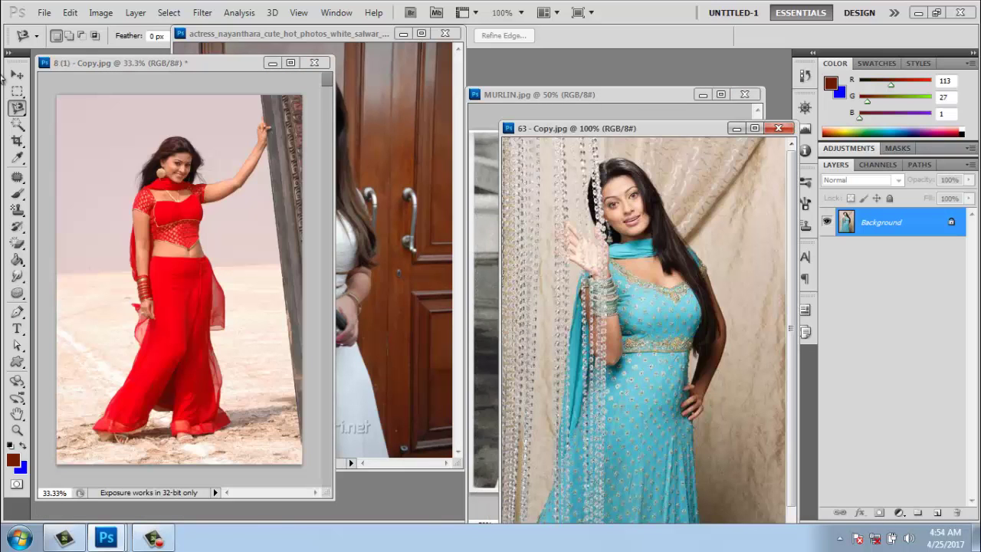
{"action": "left_click", "coordinate": [212, 66]}
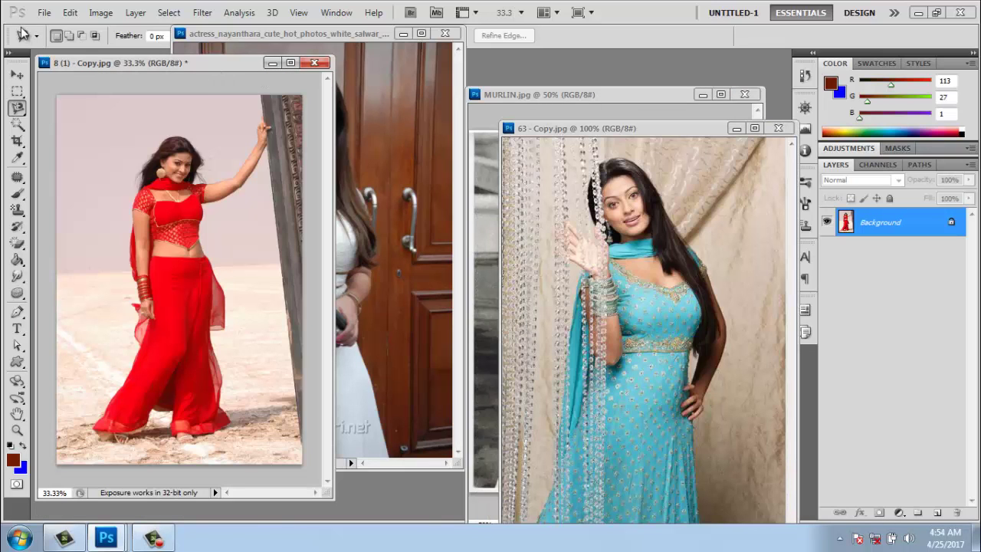
Step: Preview Match Color on the red-dress photo using each open photo as the source
{"action": "left_click", "coordinate": [100, 12]}
{"action": "mouse_move", "coordinate": [122, 48]}
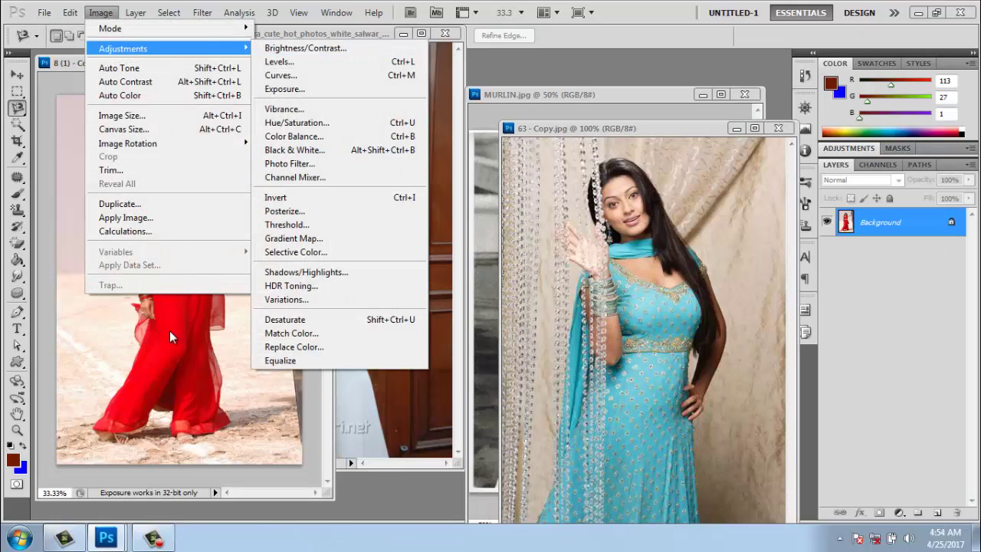
{"action": "left_click", "coordinate": [299, 333]}
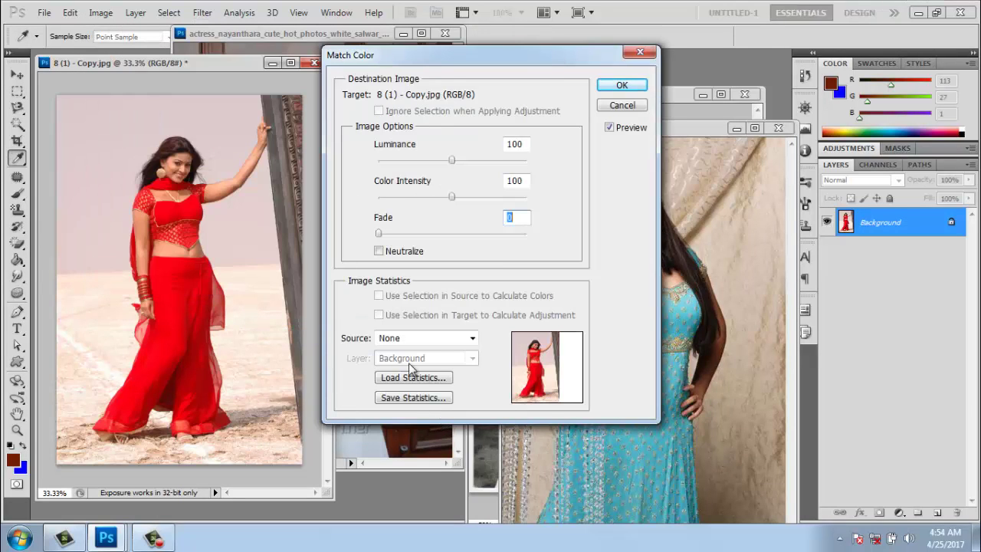
{"action": "left_click", "coordinate": [434, 342]}
{"action": "left_click", "coordinate": [432, 365]}
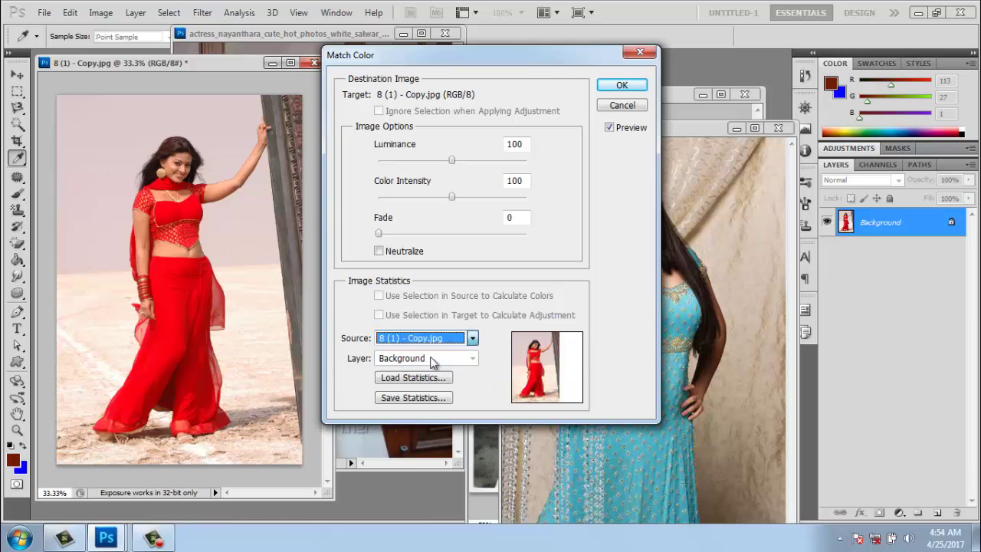
{"action": "left_click", "coordinate": [429, 339]}
{"action": "left_click", "coordinate": [412, 375]}
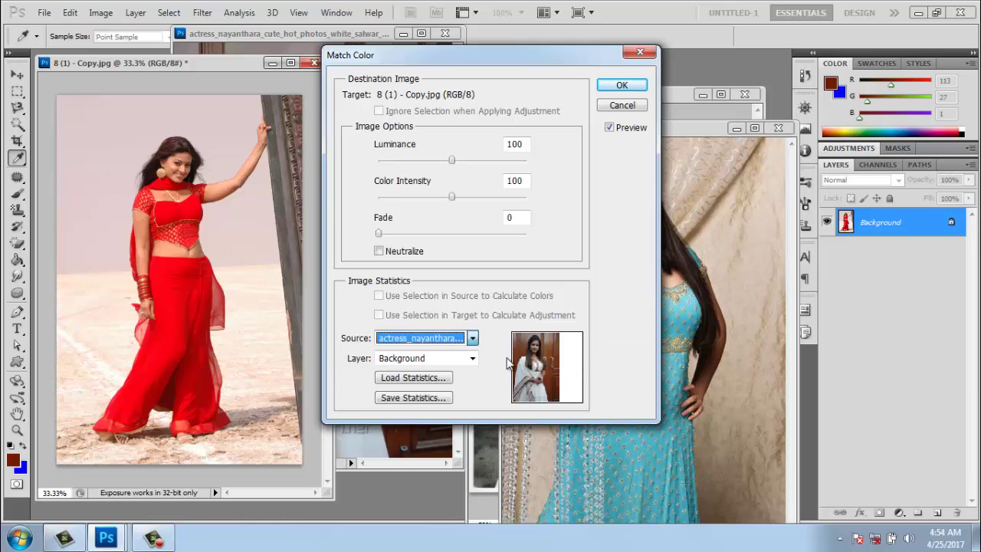
{"action": "left_click", "coordinate": [429, 339]}
{"action": "left_click", "coordinate": [430, 389]}
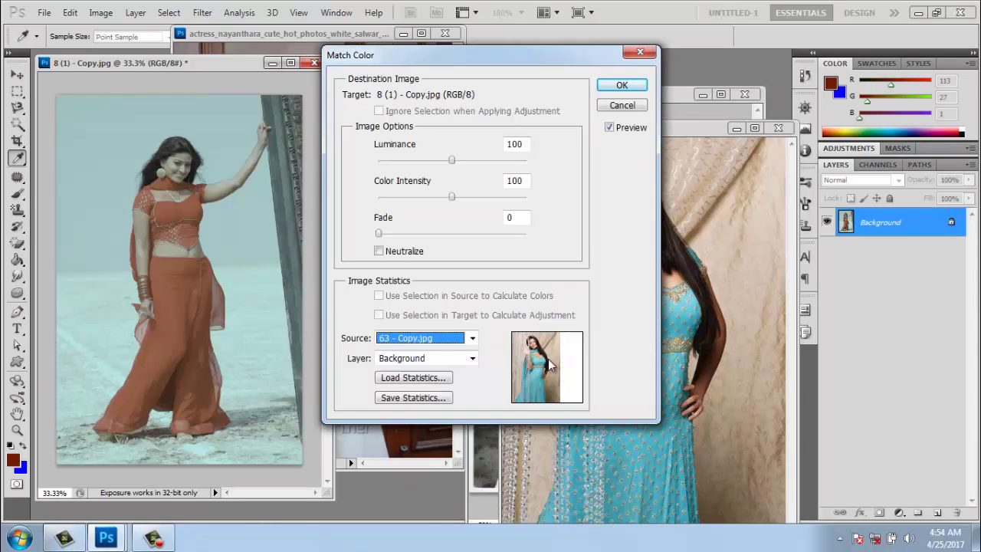
{"action": "left_click", "coordinate": [421, 338]}
{"action": "left_click", "coordinate": [404, 400]}
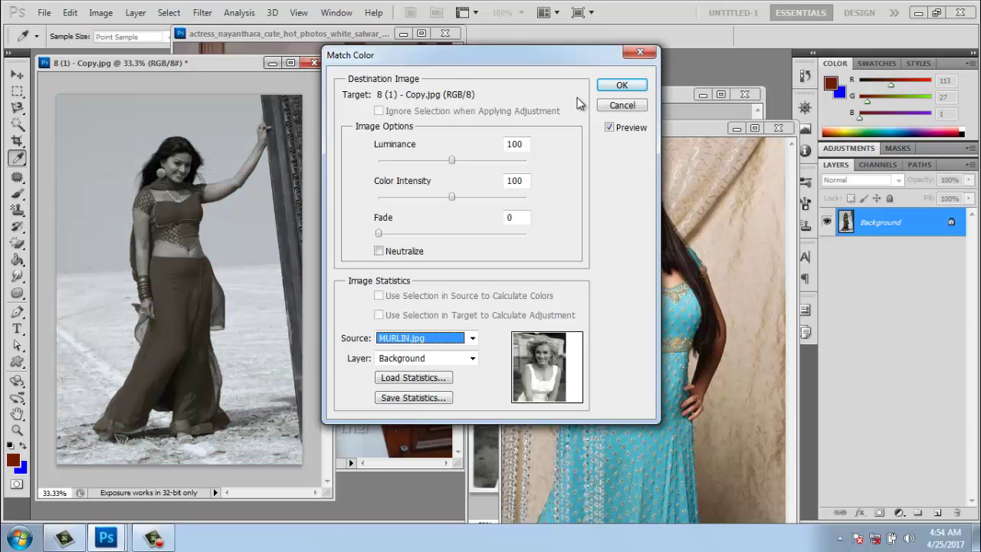
Step: Discard the Match Color preview and close the 63 - Copy.jpg and MURLIN.jpg windows
{"action": "left_click", "coordinate": [636, 106]}
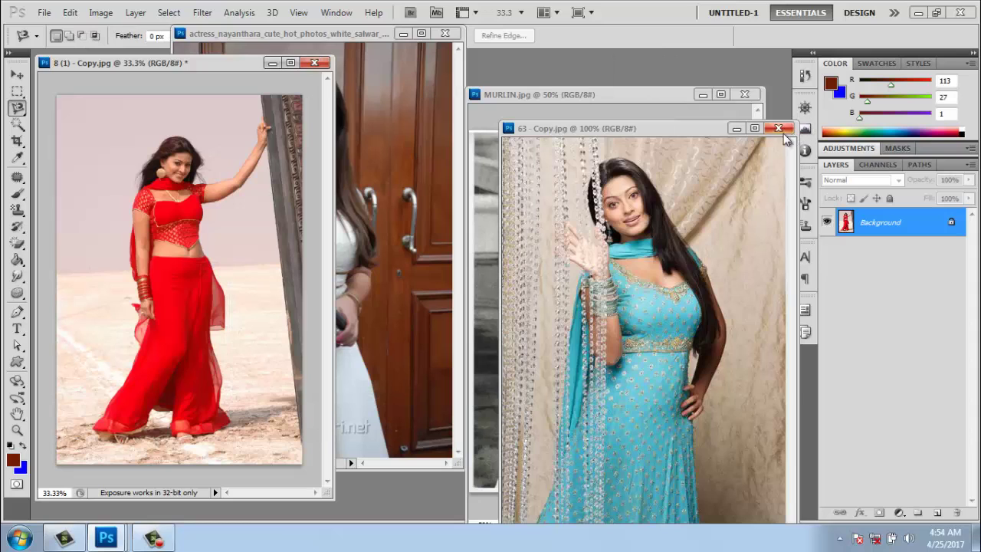
{"action": "left_click", "coordinate": [779, 128]}
{"action": "left_click", "coordinate": [744, 94]}
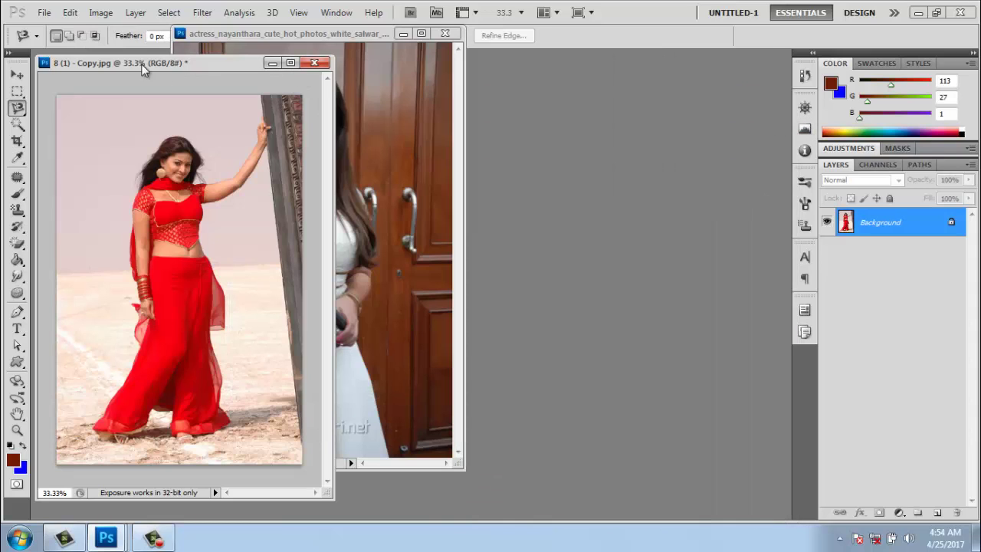
{"action": "left_click", "coordinate": [102, 12]}
{"action": "mouse_move", "coordinate": [122, 49]}
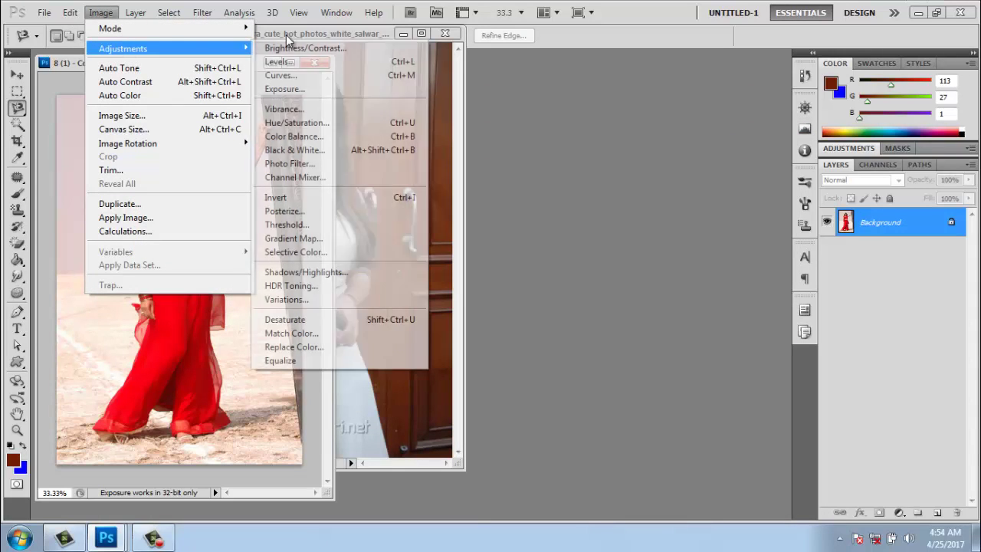
{"action": "left_click", "coordinate": [315, 348]}
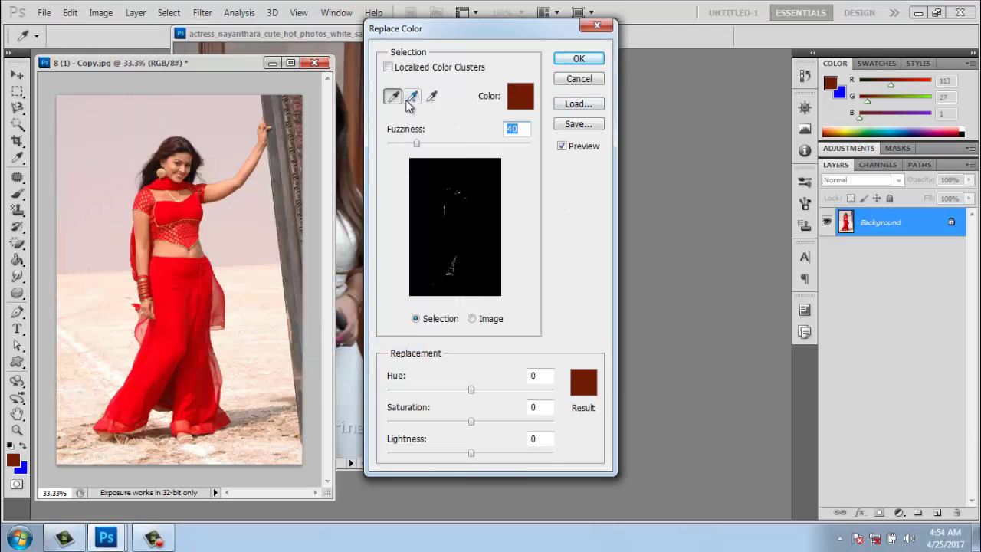
{"action": "left_click", "coordinate": [393, 97]}
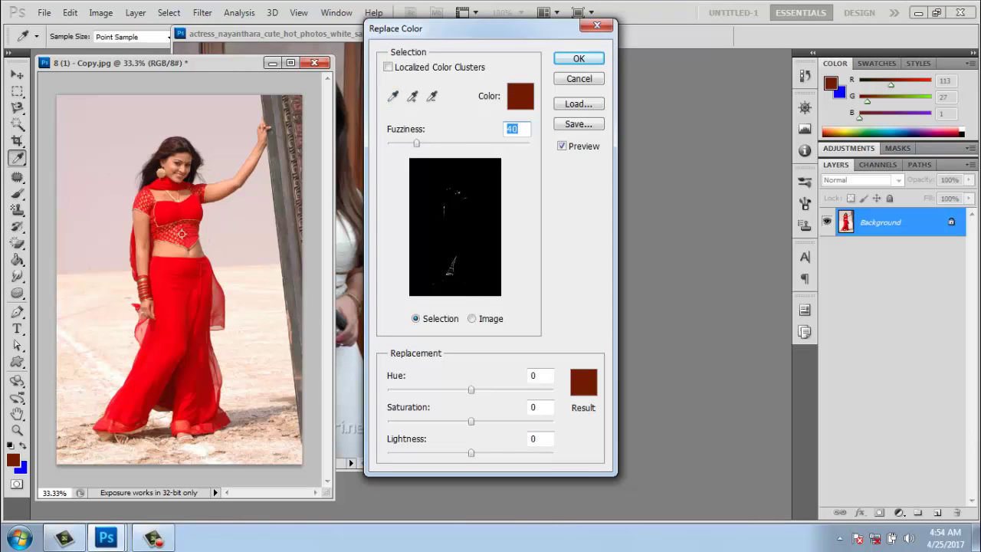
{"action": "left_click", "coordinate": [174, 213]}
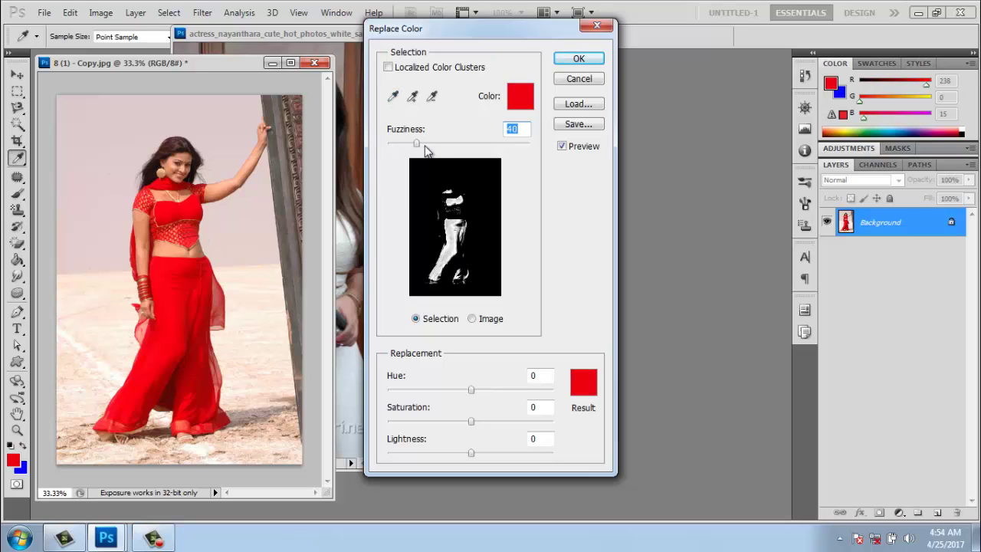
{"action": "left_click_drag", "start_coordinate": [417, 146], "coordinate": [483, 146]}
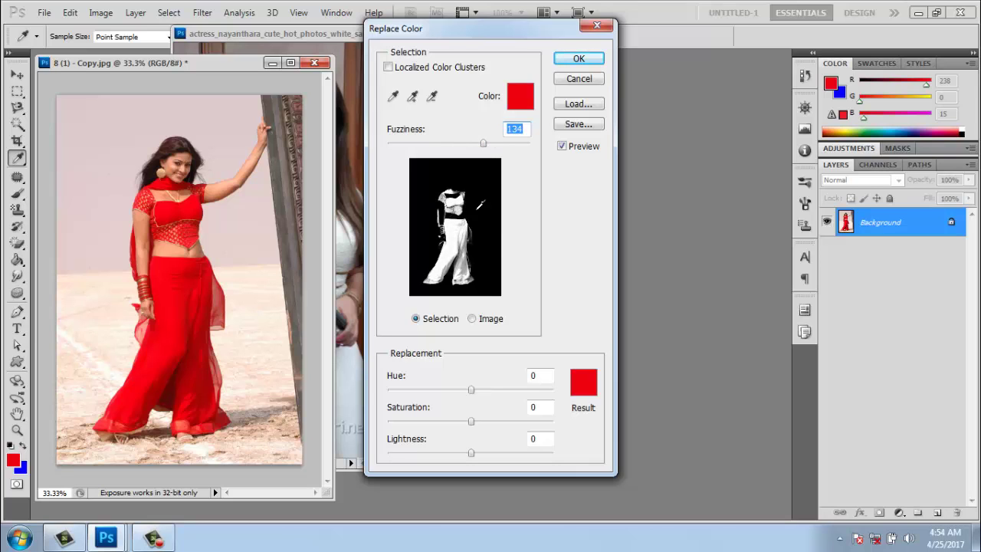
{"action": "left_click", "coordinate": [582, 382]}
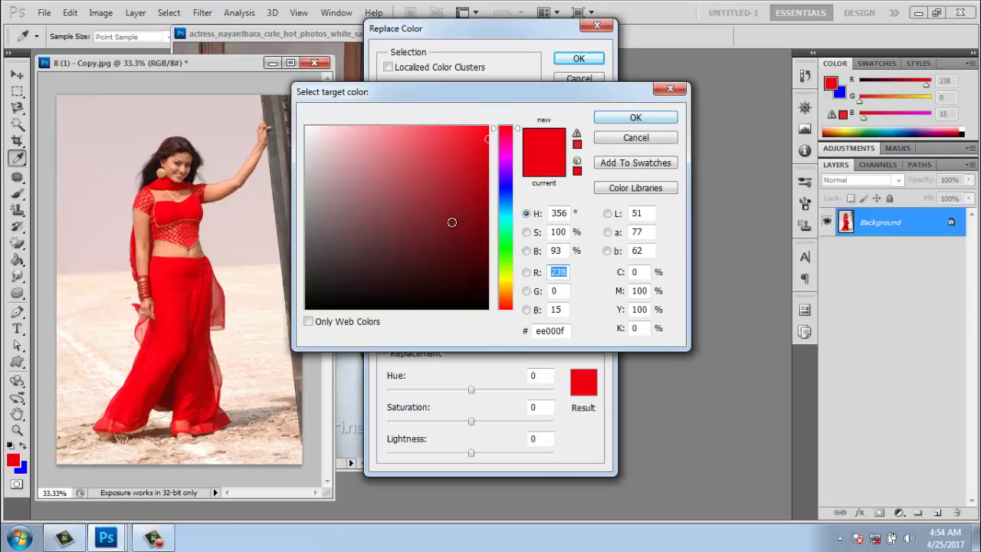
{"action": "left_click", "coordinate": [430, 229]}
{"action": "left_click_drag", "start_coordinate": [514, 228], "coordinate": [512, 251]}
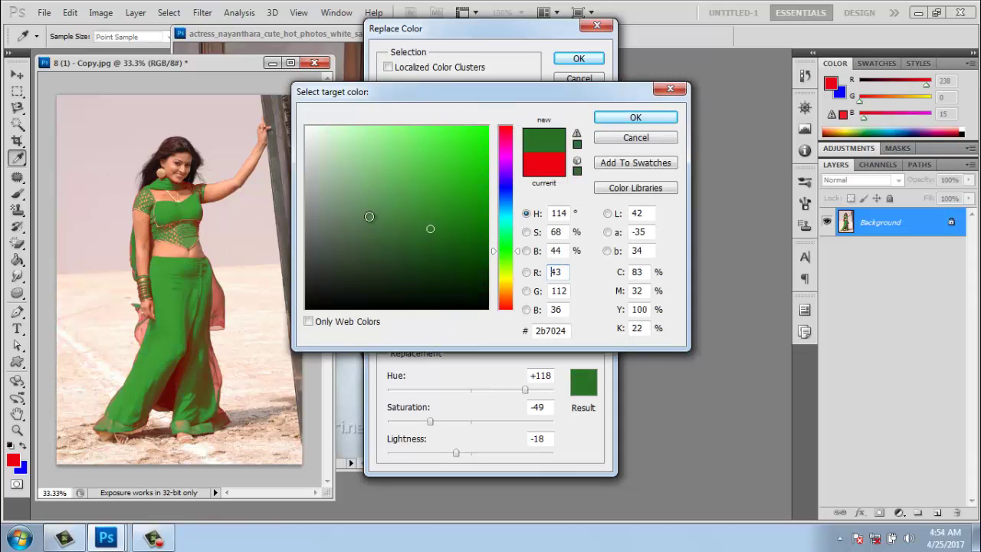
{"action": "left_click", "coordinate": [375, 200]}
{"action": "left_click", "coordinate": [462, 140]}
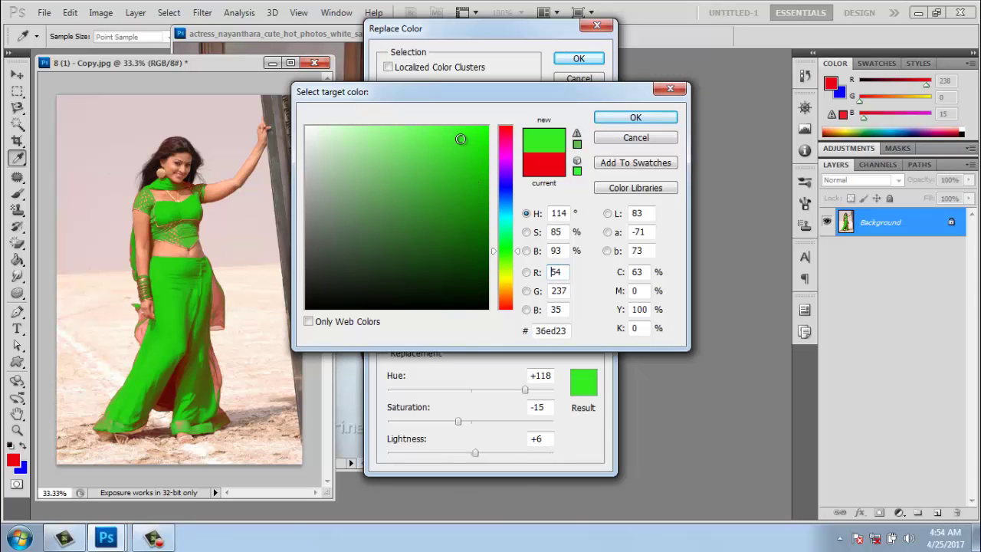
{"action": "left_click", "coordinate": [457, 181]}
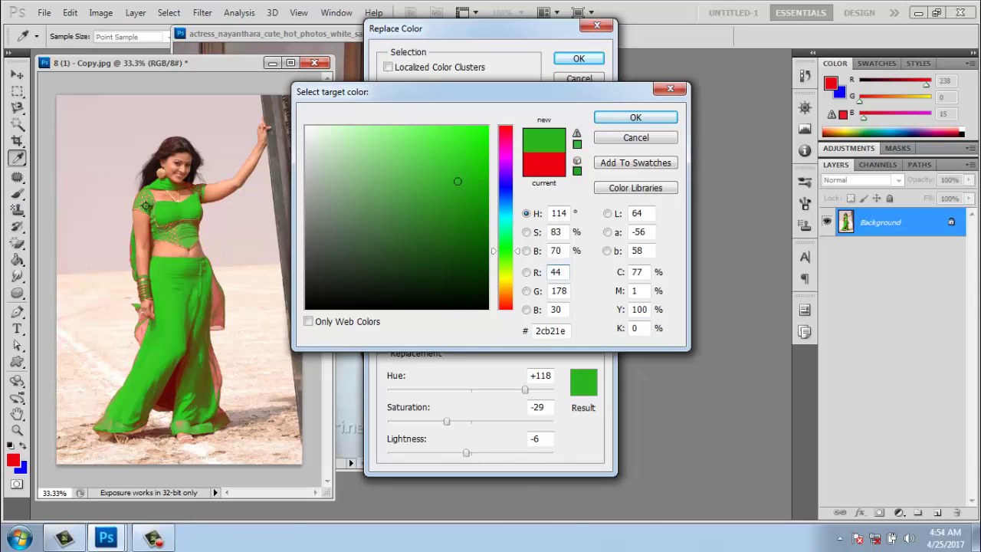
{"action": "left_click", "coordinate": [486, 178]}
{"action": "left_click", "coordinate": [479, 206]}
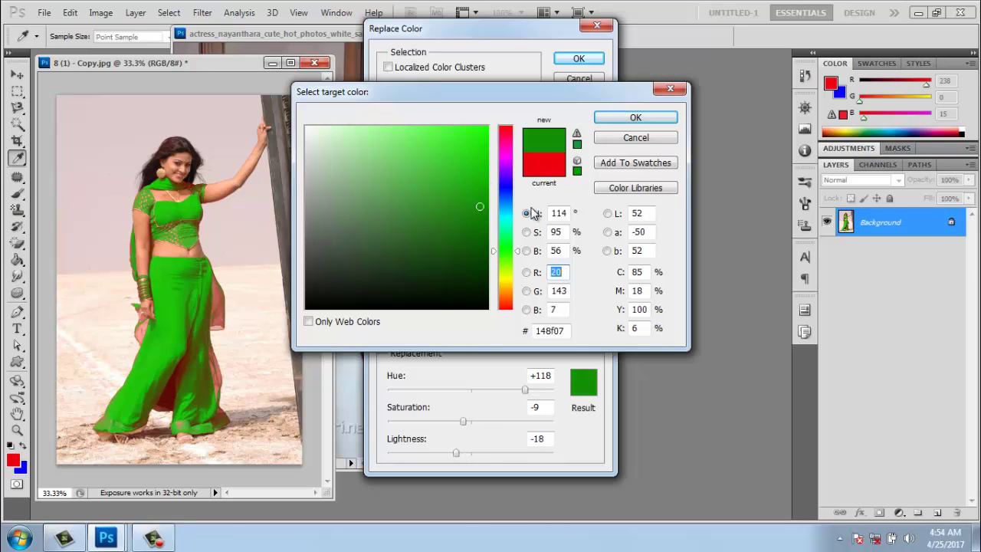
{"action": "left_click", "coordinate": [507, 207]}
{"action": "left_click_drag", "start_coordinate": [510, 199], "coordinate": [514, 192]}
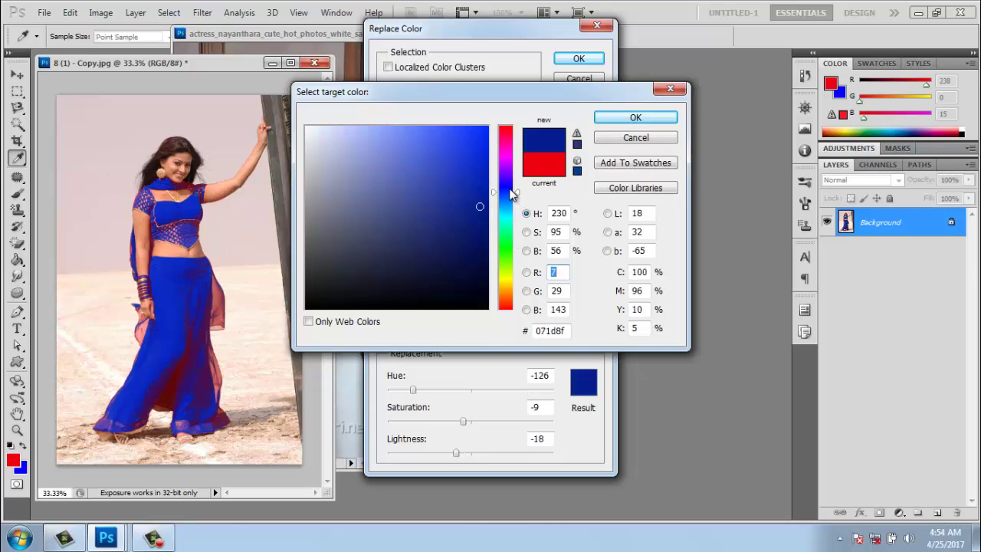
{"action": "left_click", "coordinate": [635, 116]}
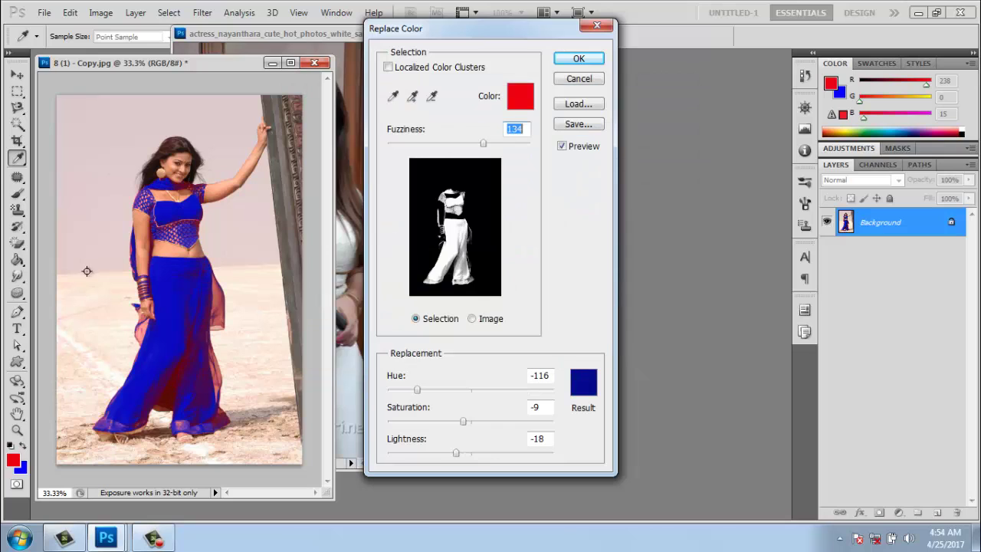
{"action": "left_click", "coordinate": [579, 79]}
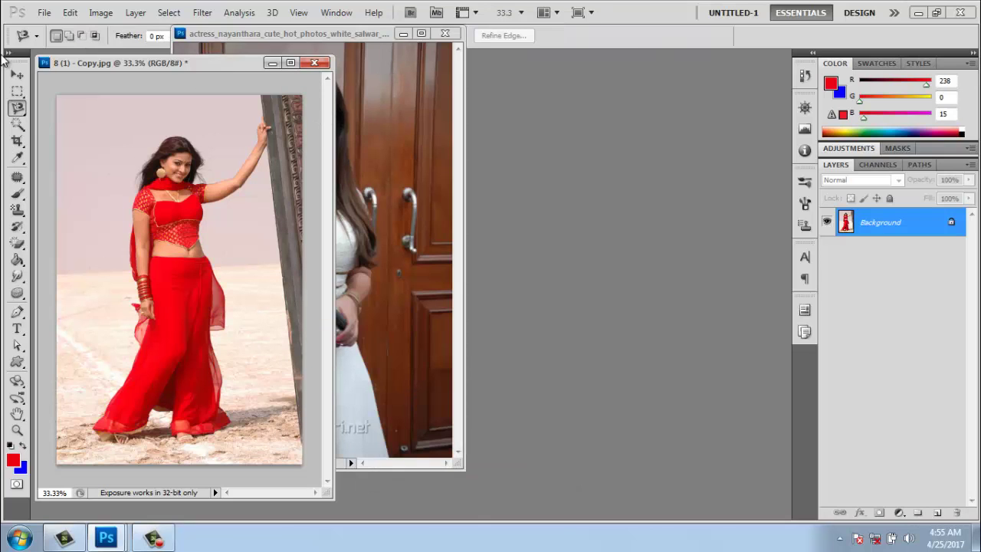
{"action": "left_click", "coordinate": [103, 12]}
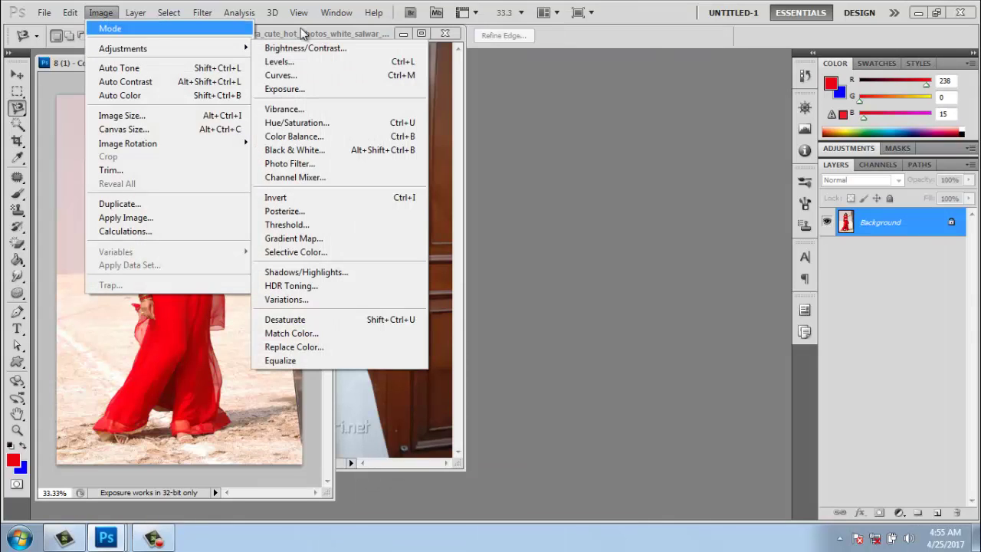
{"action": "mouse_move", "coordinate": [123, 48]}
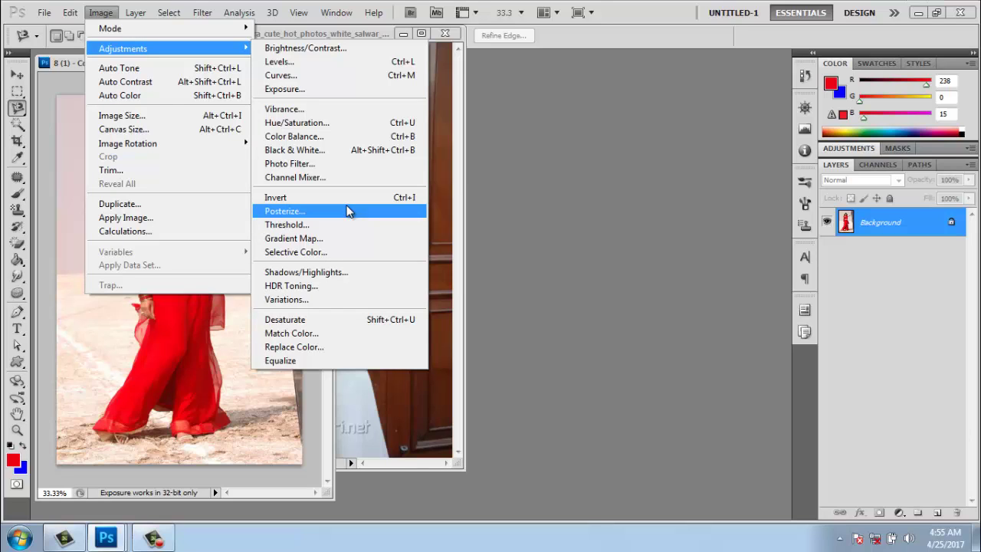
{"action": "left_click", "coordinate": [598, 184]}
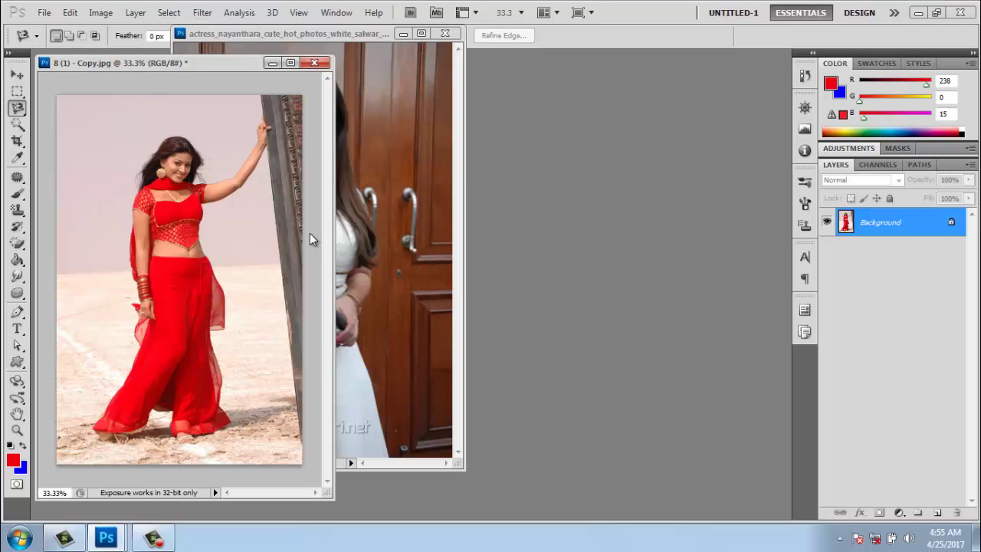